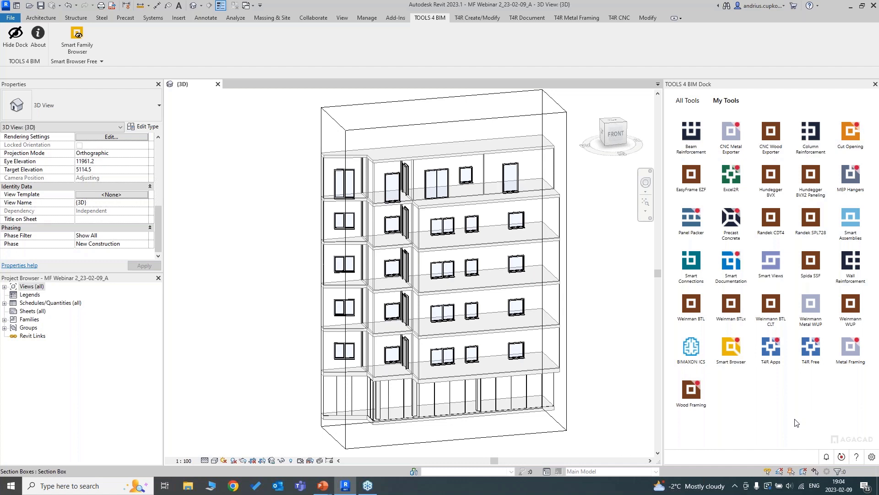
Hide the TOOLS 4 BIM Dock and view the add-in's About information
{"action": "left_click", "coordinate": [876, 84]}
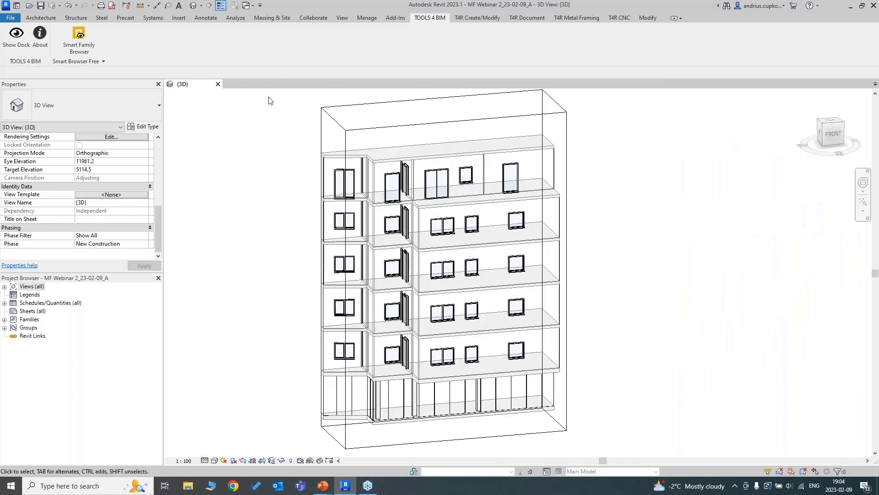
{"action": "left_click", "coordinate": [38, 47]}
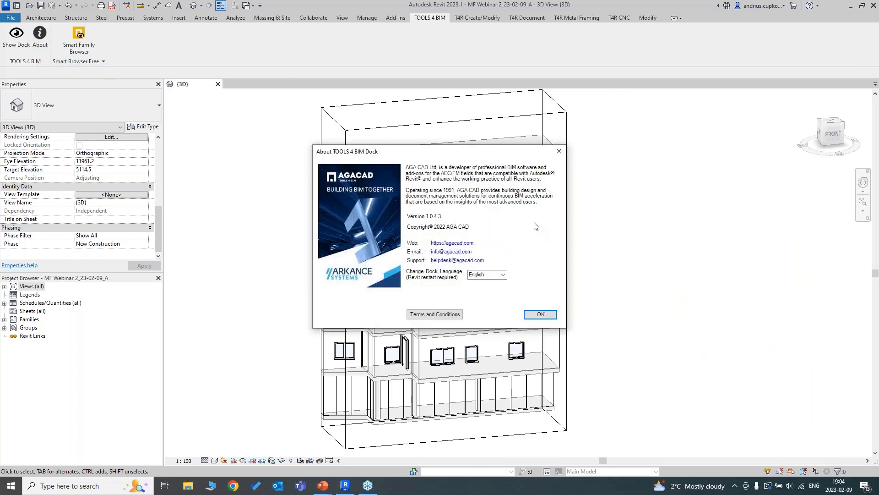
{"action": "left_click", "coordinate": [558, 152]}
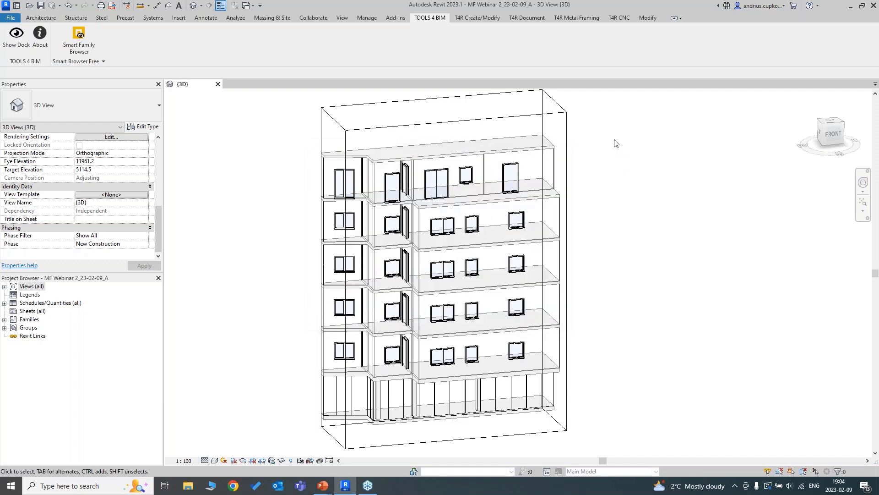
Detach the Wall+M metal framing tools and float them over the 3D view
{"action": "left_click", "coordinate": [584, 19]}
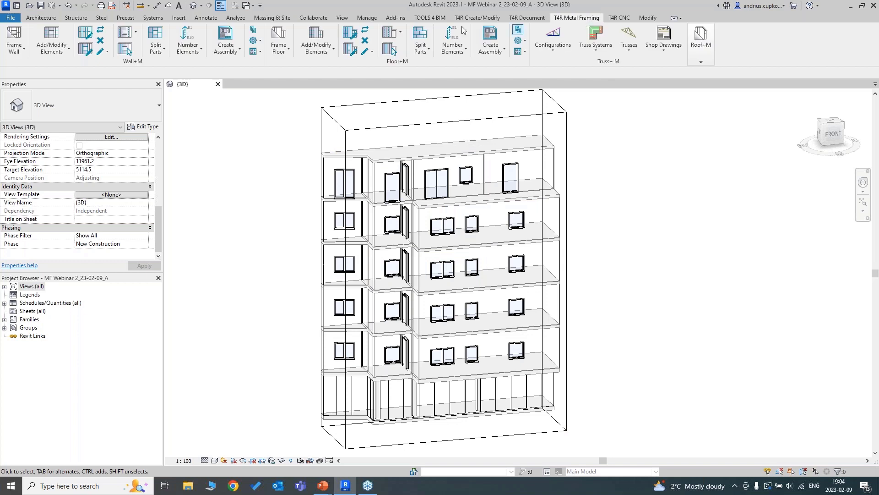
{"action": "left_click_drag", "start_coordinate": [124, 64], "coordinate": [324, 131]}
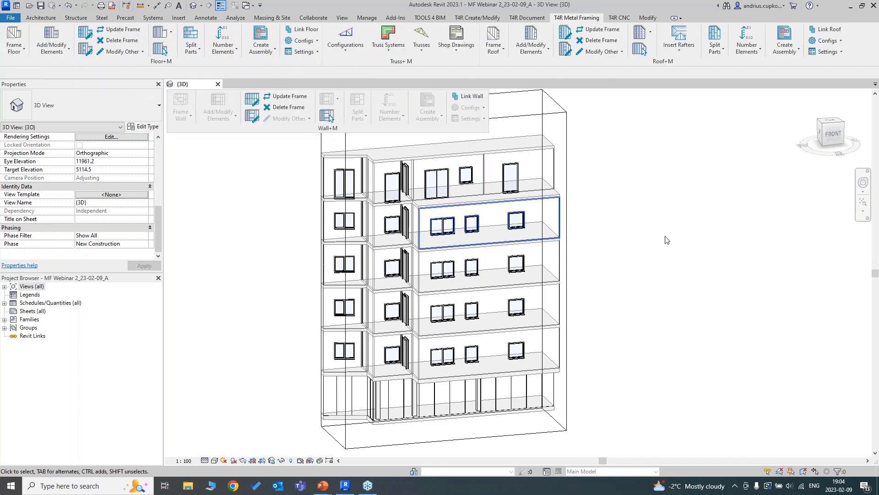
Generate the metal frame for the top-floor exterior metal stud wall containing the double door and the small window
{"action": "scroll", "coordinate": [466, 183], "scroll_direction": "up", "scroll_amount": 5}
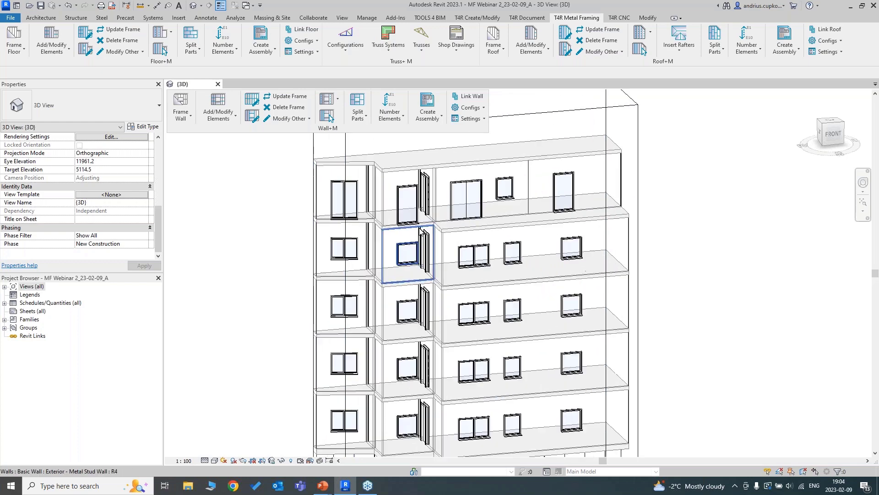
{"action": "left_click", "coordinate": [473, 235]}
{"action": "scroll", "coordinate": [473, 235], "scroll_direction": "up", "scroll_amount": 3}
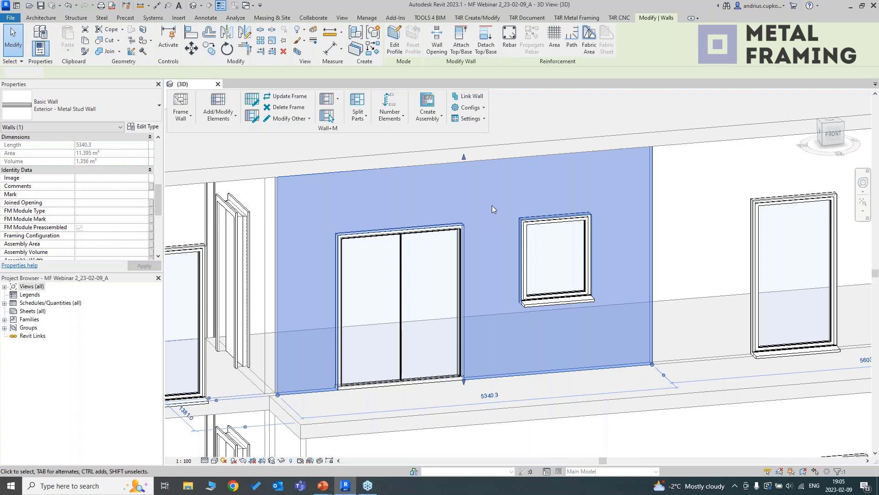
{"action": "key", "text": "Escape"}
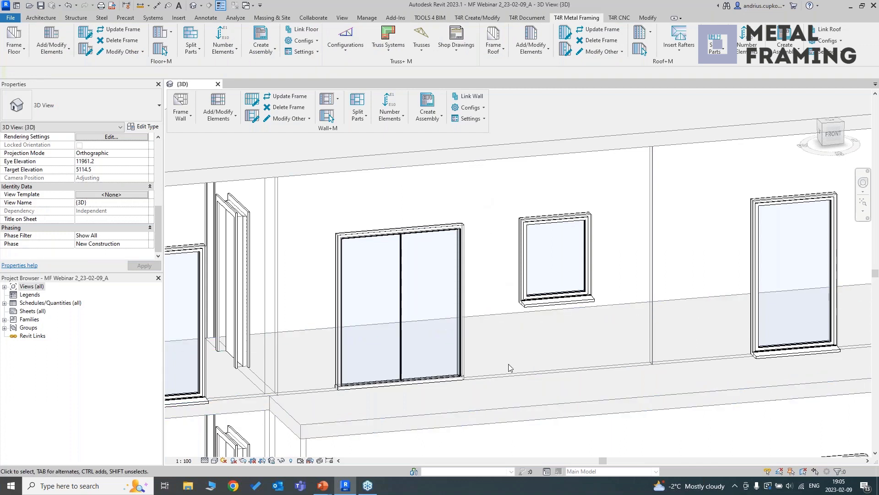
{"action": "left_click", "coordinate": [505, 375]}
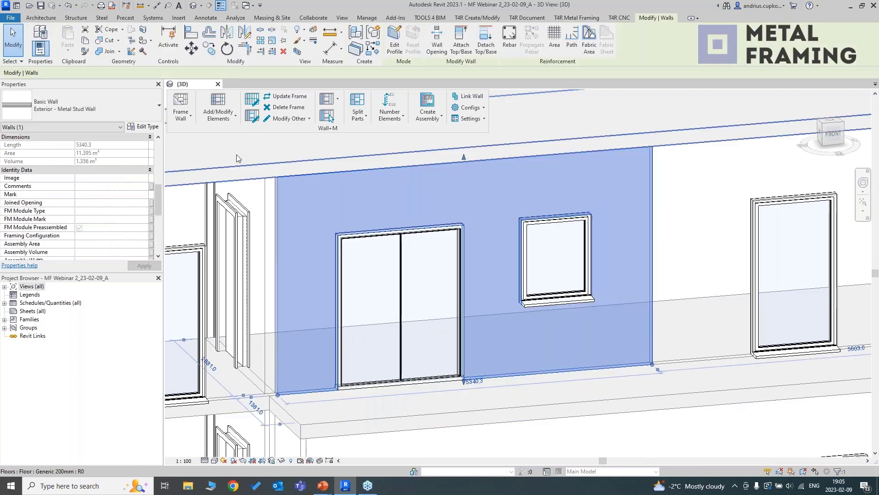
{"action": "left_click", "coordinate": [191, 106]}
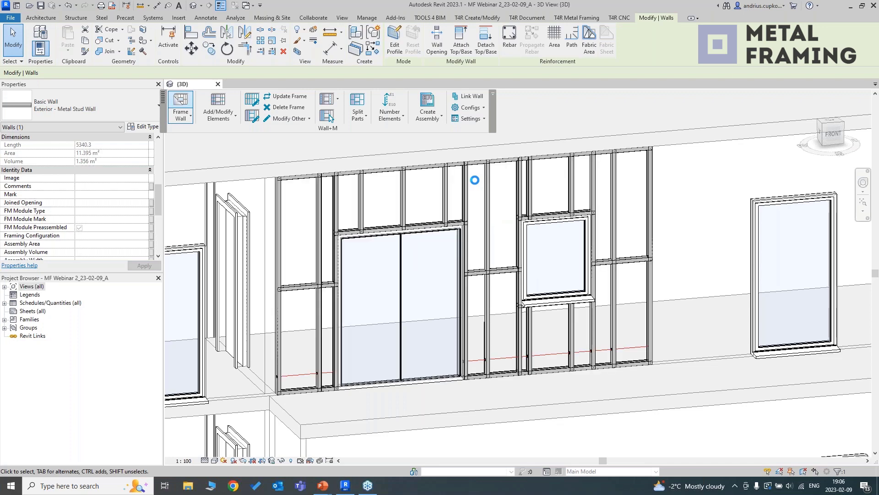
{"action": "left_click", "coordinate": [487, 217]}
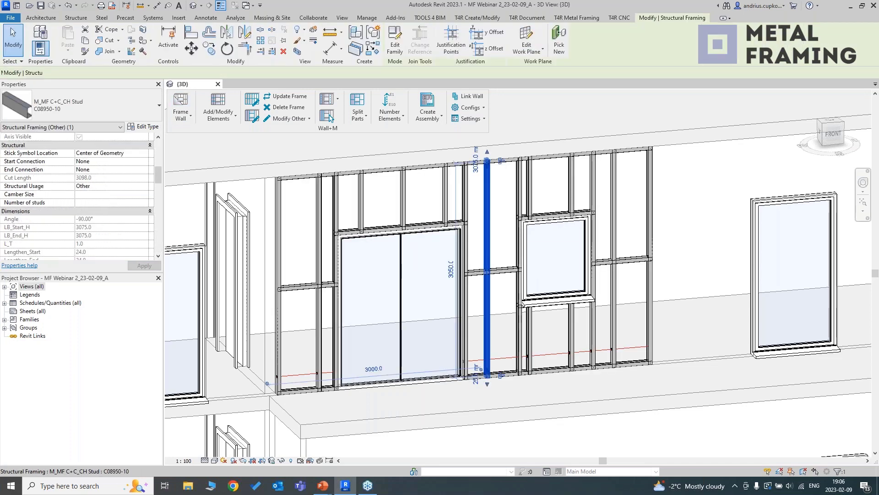
{"action": "middle_click_drag", "start_coordinate": [487, 217], "coordinate": [498, 238], "text": "shift"}
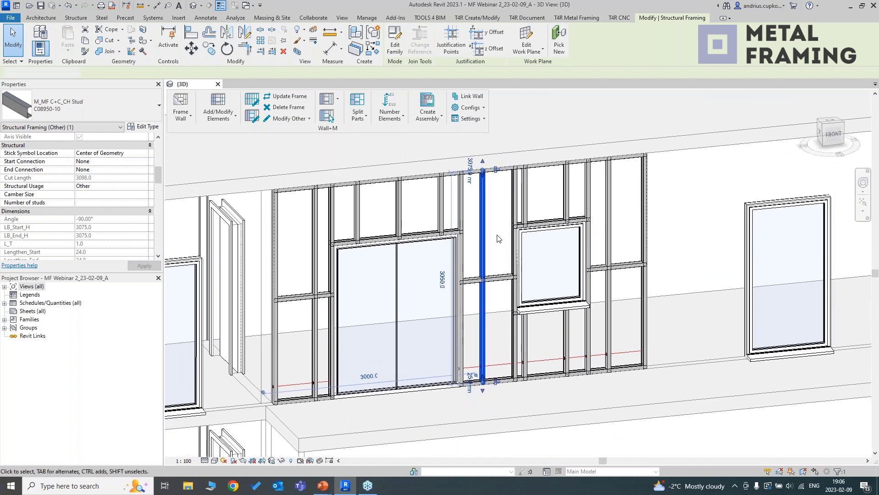
{"action": "left_click", "coordinate": [498, 237]}
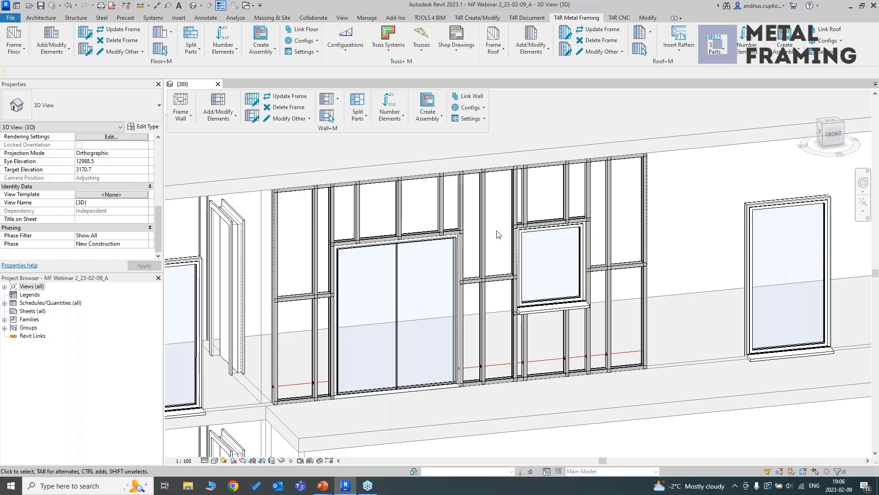
Slant the first cripple stud above the double door by moving its lower end along the header towards the near door jamb
{"action": "left_click", "coordinate": [359, 214]}
{"action": "middle_click_drag", "start_coordinate": [358, 214], "coordinate": [384, 241], "text": "shift"}
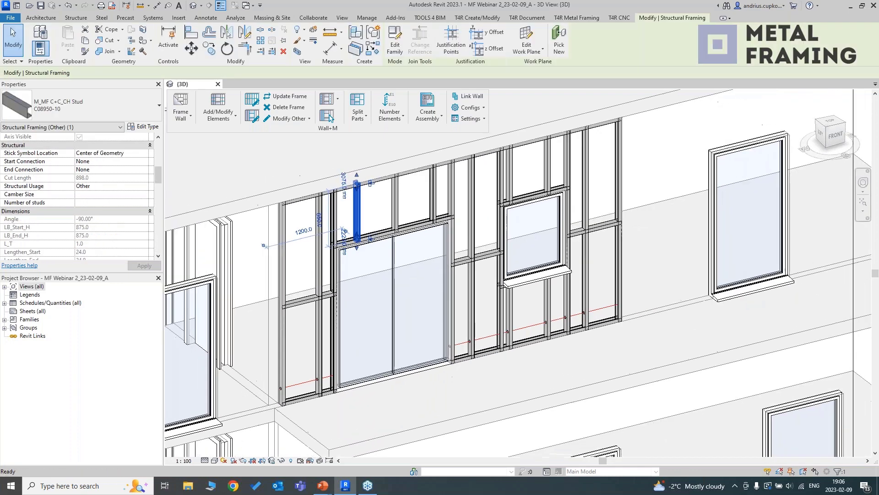
{"action": "scroll", "coordinate": [371, 224], "scroll_direction": "up", "scroll_amount": 2}
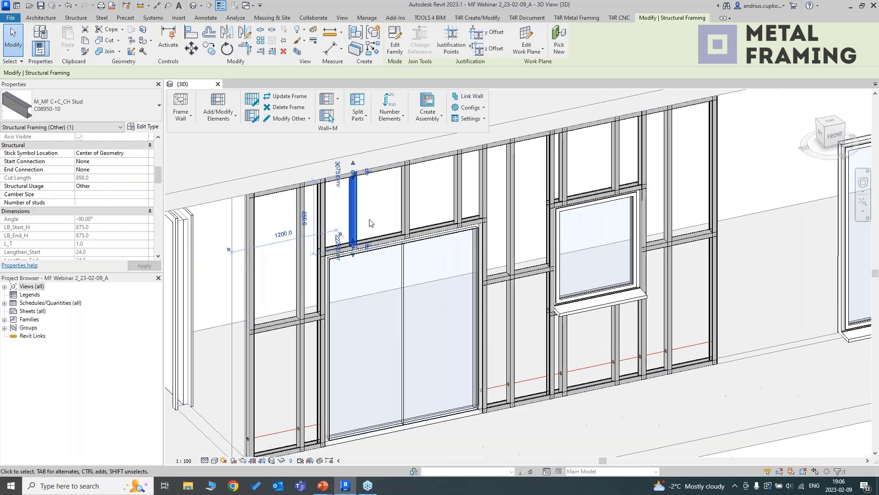
{"action": "scroll", "coordinate": [371, 223], "scroll_direction": "up", "scroll_amount": 1}
{"action": "scroll", "coordinate": [341, 255], "scroll_direction": "up", "scroll_amount": 1}
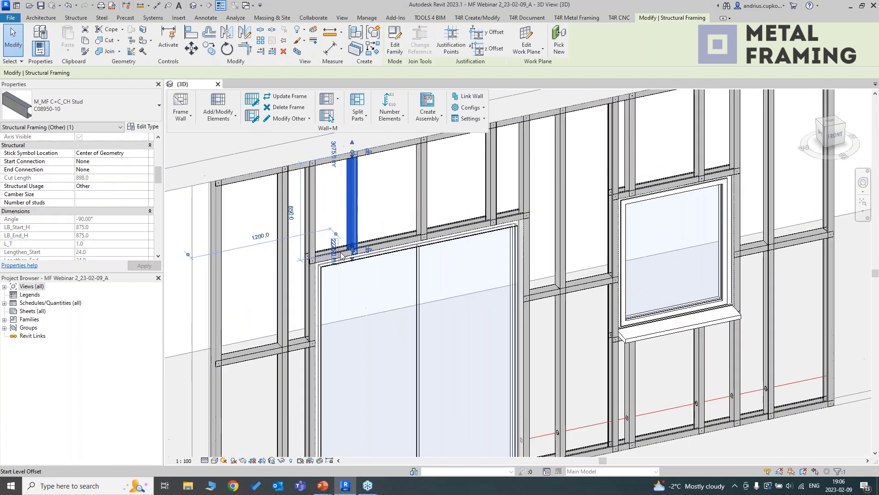
{"action": "scroll", "coordinate": [346, 244], "scroll_direction": "up", "scroll_amount": 3}
{"action": "middle_click_drag", "start_coordinate": [349, 243], "coordinate": [430, 315], "text": "shift"}
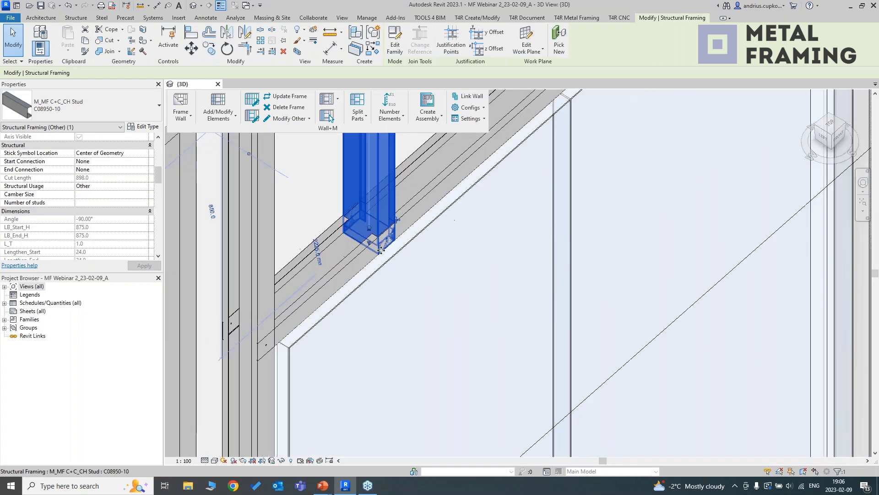
{"action": "scroll", "coordinate": [381, 250], "scroll_direction": "up", "scroll_amount": 3}
{"action": "left_click_drag", "start_coordinate": [362, 220], "coordinate": [300, 274]}
{"action": "scroll", "coordinate": [300, 274], "scroll_direction": "down", "scroll_amount": 5}
{"action": "middle_click_drag", "start_coordinate": [326, 264], "coordinate": [418, 188], "text": "shift"}
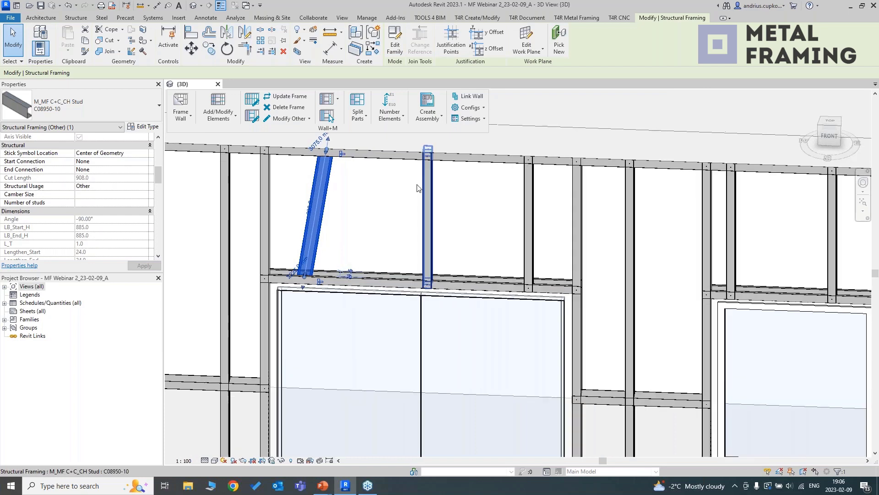
Set the slanted cripple stud's cross-section rotation to 90°
{"action": "scroll", "coordinate": [448, 238], "scroll_direction": "down", "scroll_amount": 1}
{"action": "middle_click_drag", "start_coordinate": [449, 247], "coordinate": [413, 231], "text": "shift"}
{"action": "scroll", "coordinate": [338, 203], "scroll_direction": "up", "scroll_amount": 2}
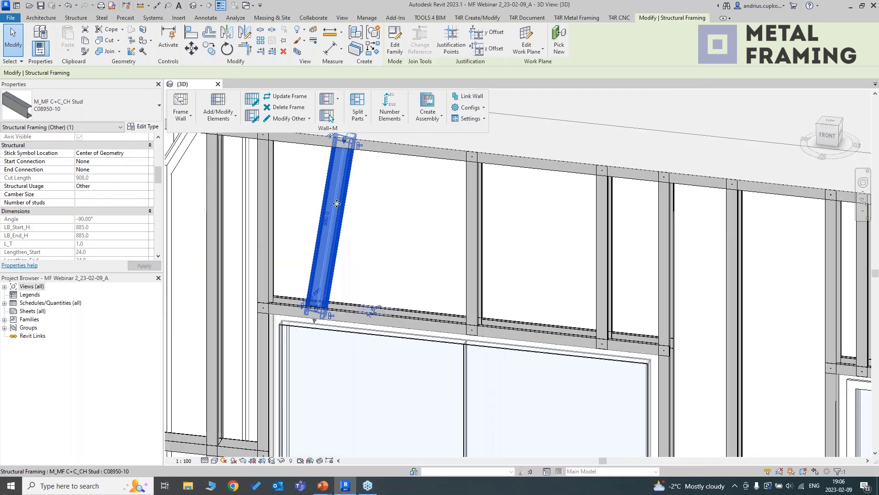
{"action": "scroll", "coordinate": [337, 203], "scroll_direction": "up", "scroll_amount": 1}
{"action": "scroll", "coordinate": [115, 177], "scroll_direction": "up", "scroll_amount": 5}
{"action": "left_click", "coordinate": [100, 169]}
{"action": "type", "text": "9"}
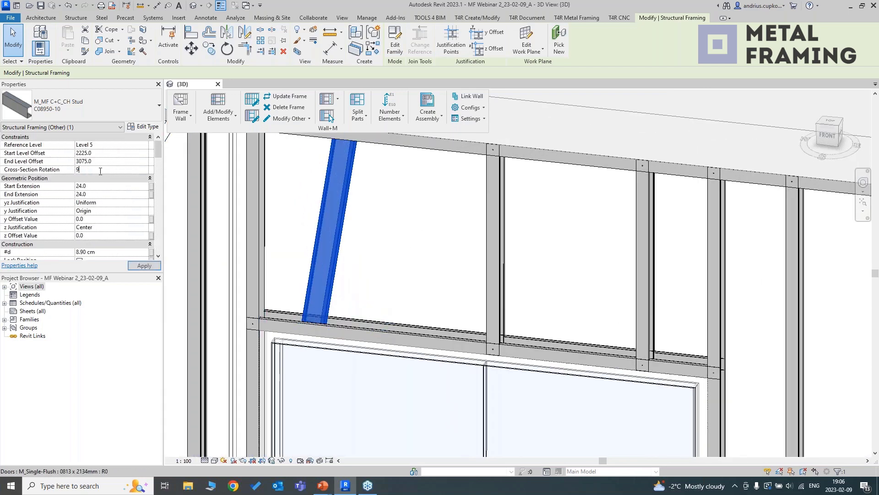
{"action": "type", "text": "0"}
{"action": "key", "text": "Return"}
{"action": "scroll", "coordinate": [398, 225], "scroll_direction": "down", "scroll_amount": 2}
{"action": "left_click", "coordinate": [384, 225]}
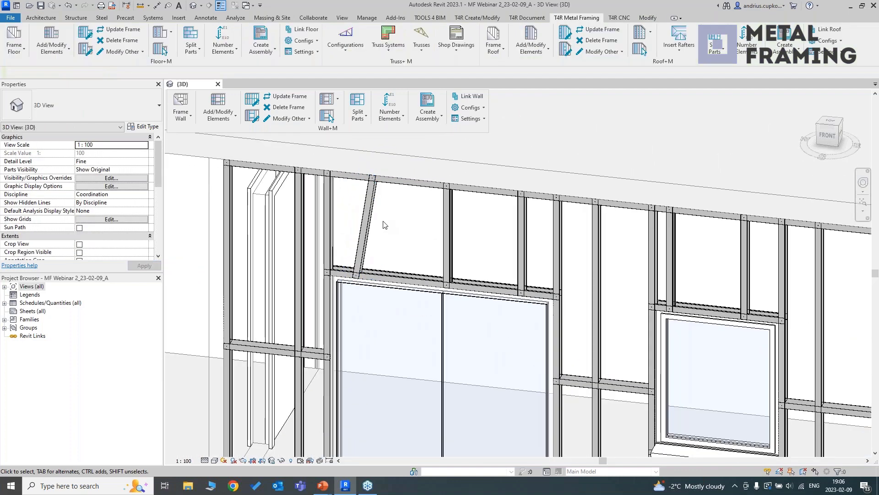
Examine the slanted cripple stud's upper end where it meets the frame's top track
{"action": "scroll", "coordinate": [384, 224], "scroll_direction": "up", "scroll_amount": 2}
{"action": "scroll", "coordinate": [375, 168], "scroll_direction": "up", "scroll_amount": 4}
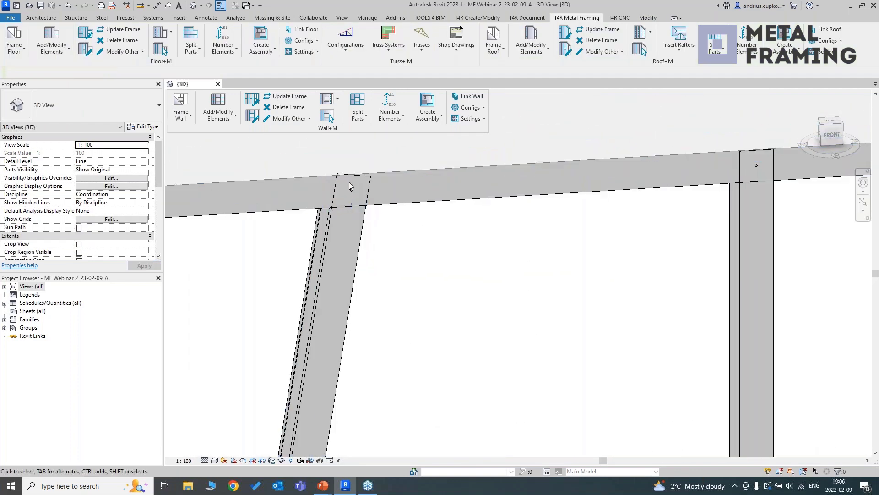
{"action": "scroll", "coordinate": [345, 178], "scroll_direction": "up", "scroll_amount": 2}
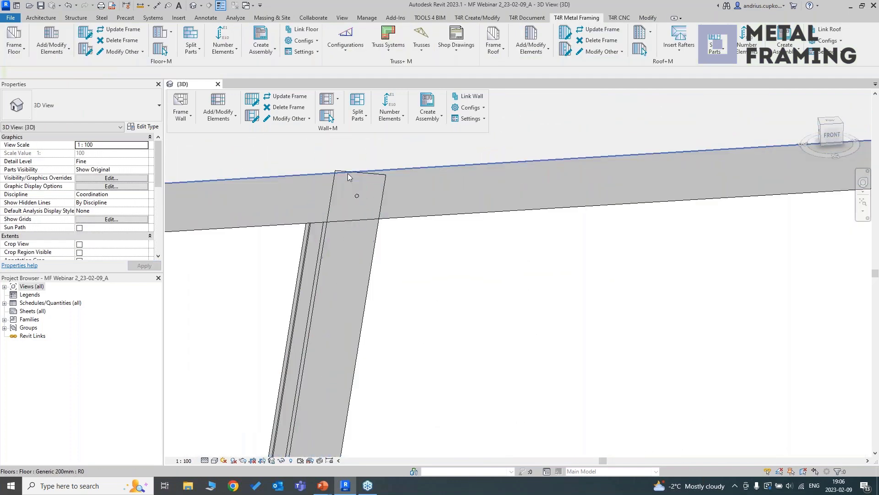
{"action": "scroll", "coordinate": [348, 174], "scroll_direction": "down", "scroll_amount": 6}
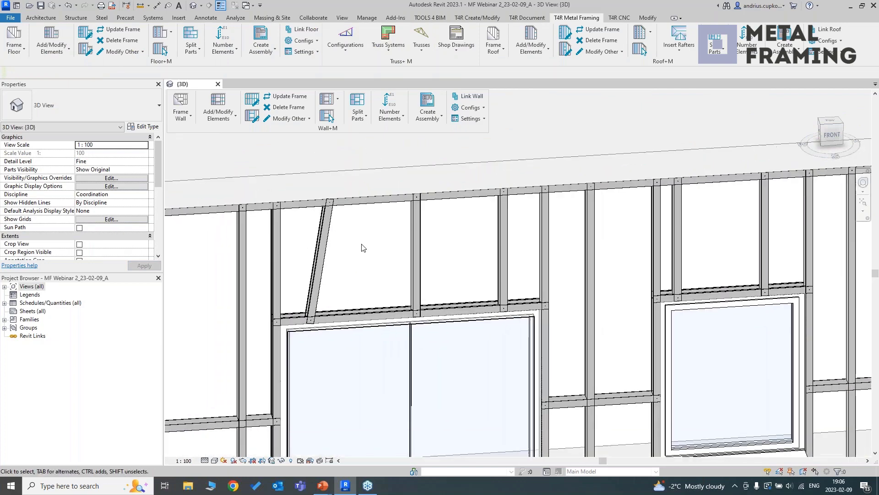
{"action": "scroll", "coordinate": [364, 247], "scroll_direction": "down", "scroll_amount": 1}
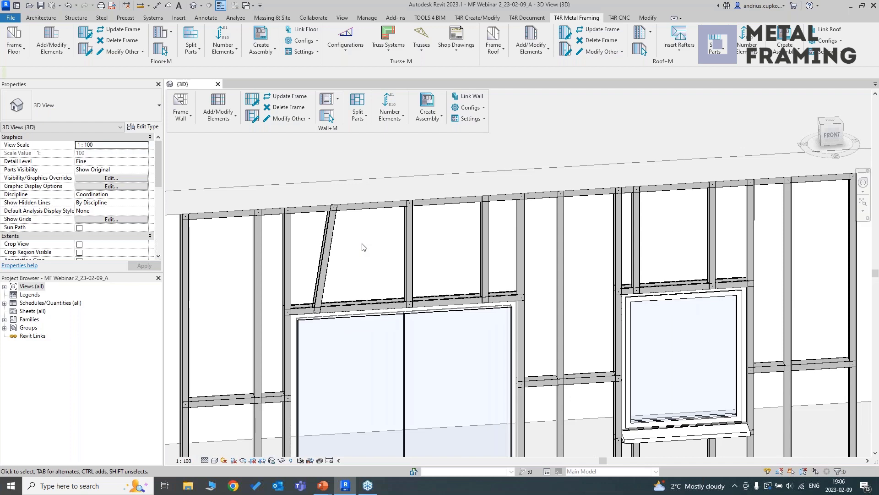
{"action": "scroll", "coordinate": [362, 248], "scroll_direction": "down", "scroll_amount": 3}
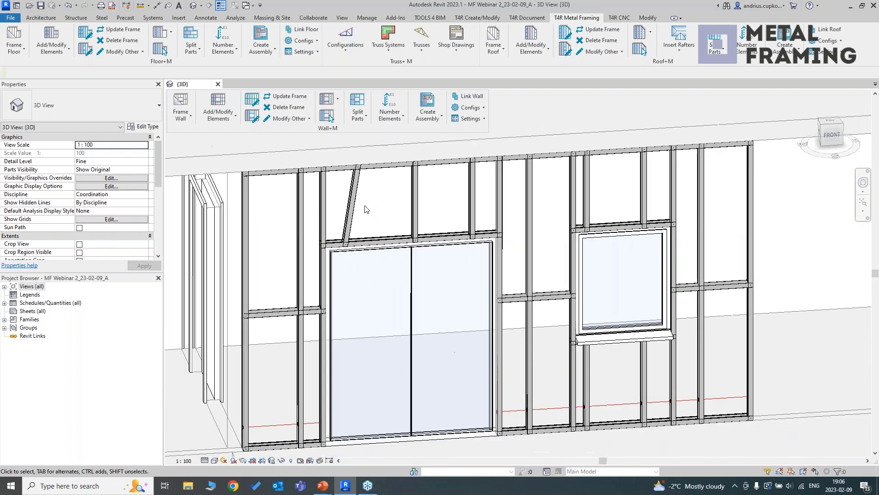
Configure the double door's framing with diagonal top cripple studs, using the Warren panel type and a connection offset of 60
{"action": "middle_click_drag", "start_coordinate": [366, 210], "coordinate": [371, 199]}
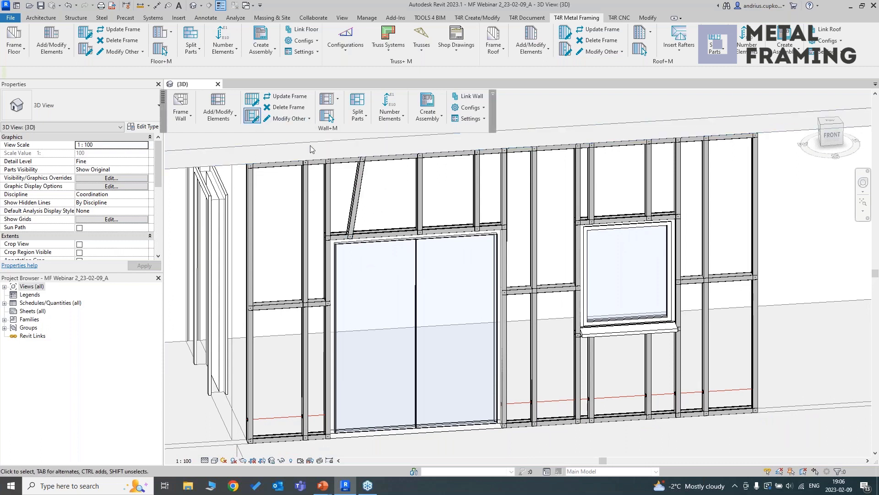
{"action": "left_click", "coordinate": [359, 181]}
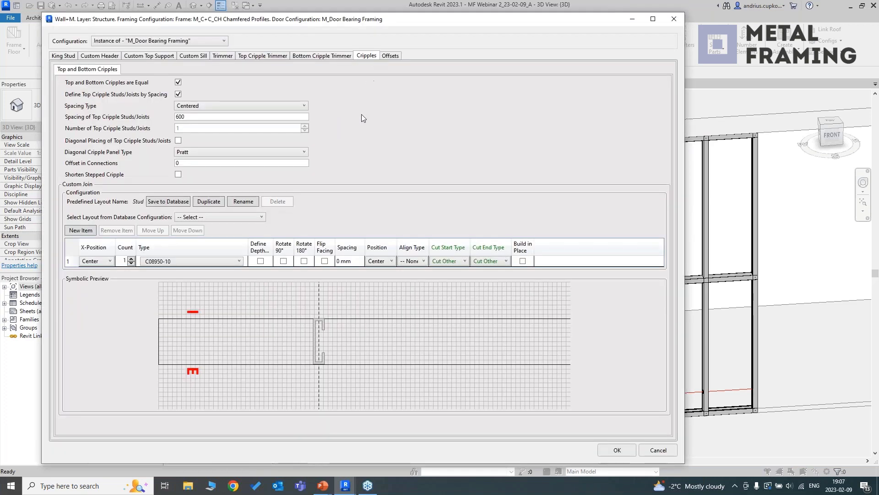
{"action": "left_click", "coordinate": [179, 141]}
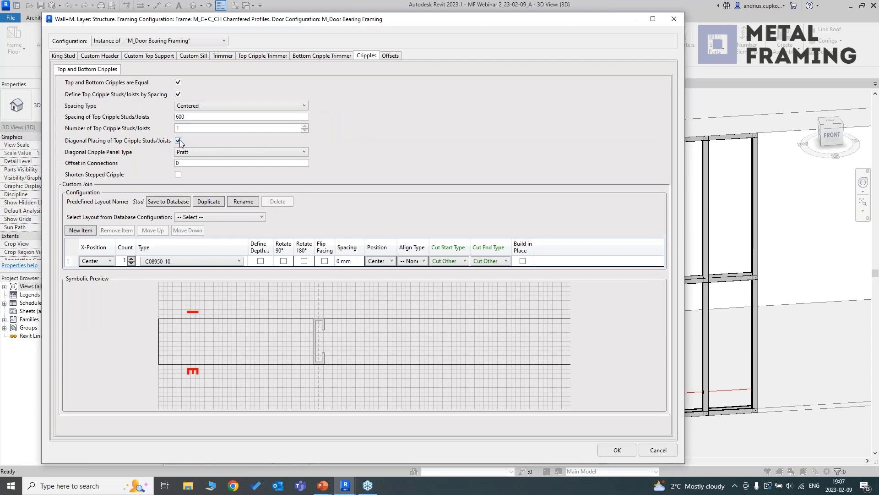
{"action": "left_click", "coordinate": [191, 151]}
{"action": "left_click", "coordinate": [191, 171]}
{"action": "left_click_drag", "start_coordinate": [195, 163], "coordinate": [110, 168]}
{"action": "type", "text": "50"}
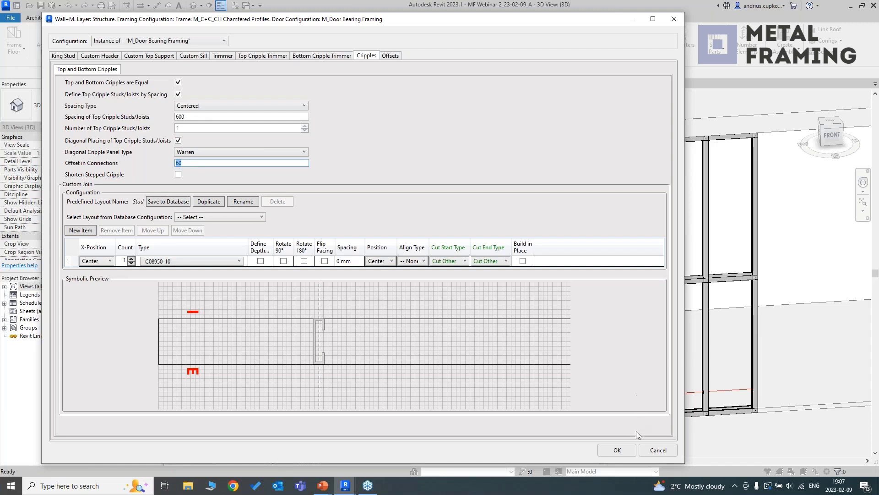
{"action": "left_click", "coordinate": [617, 450]}
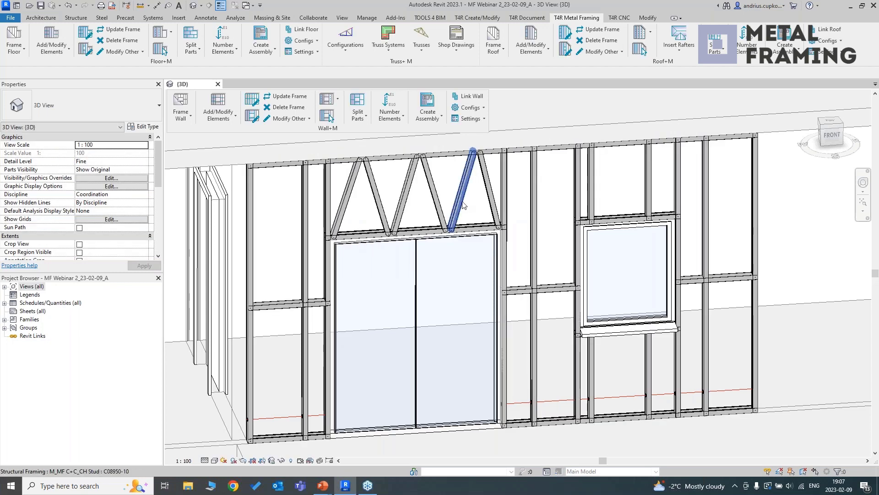
Examine the diagonal cripple studs above the double door, including their end connections to the top track
{"action": "mouse_move", "coordinate": [463, 202]}
{"action": "middle_mouse_down", "text": "shift"}
{"action": "mouse_move", "coordinate": [430, 191]}
{"action": "mouse_move", "coordinate": [469, 196]}
{"action": "mouse_move", "coordinate": [461, 186]}
{"action": "mouse_move", "coordinate": [474, 206]}
{"action": "middle_mouse_up", "text": "shift"}
{"action": "scroll", "coordinate": [461, 188], "scroll_direction": "up", "scroll_amount": 4}
{"action": "scroll", "coordinate": [458, 202], "scroll_direction": "up", "scroll_amount": 2}
{"action": "left_click", "coordinate": [465, 270]}
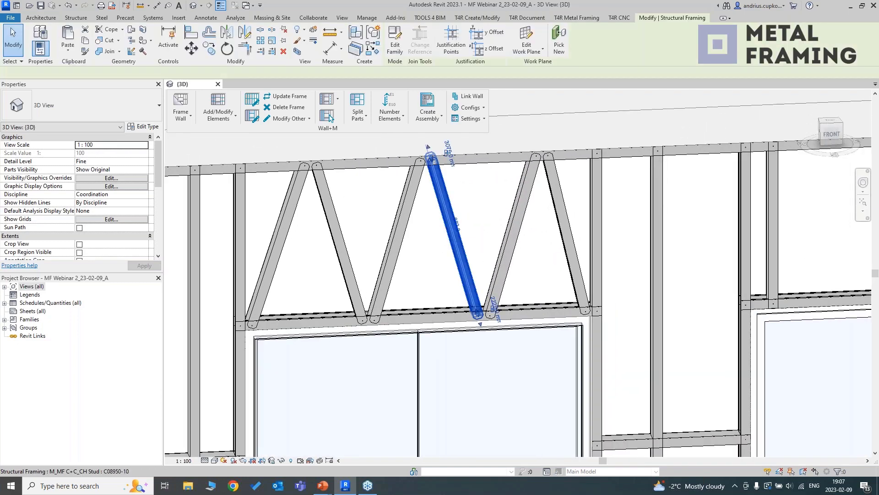
{"action": "mouse_move", "coordinate": [355, 185]}
{"action": "middle_mouse_down", "text": "shift"}
{"action": "mouse_move", "coordinate": [381, 211]}
{"action": "mouse_move", "coordinate": [353, 183]}
{"action": "middle_mouse_up", "text": "shift"}
{"action": "scroll", "coordinate": [304, 167], "scroll_direction": "up", "scroll_amount": 5}
{"action": "scroll", "coordinate": [485, 250], "scroll_direction": "down", "scroll_amount": 4}
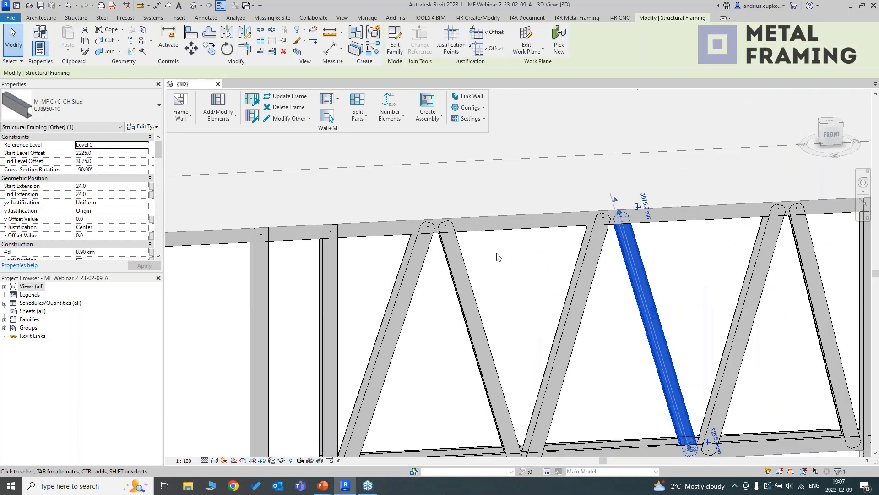
{"action": "left_click", "coordinate": [498, 256]}
{"action": "scroll", "coordinate": [498, 256], "scroll_direction": "down", "scroll_amount": 6}
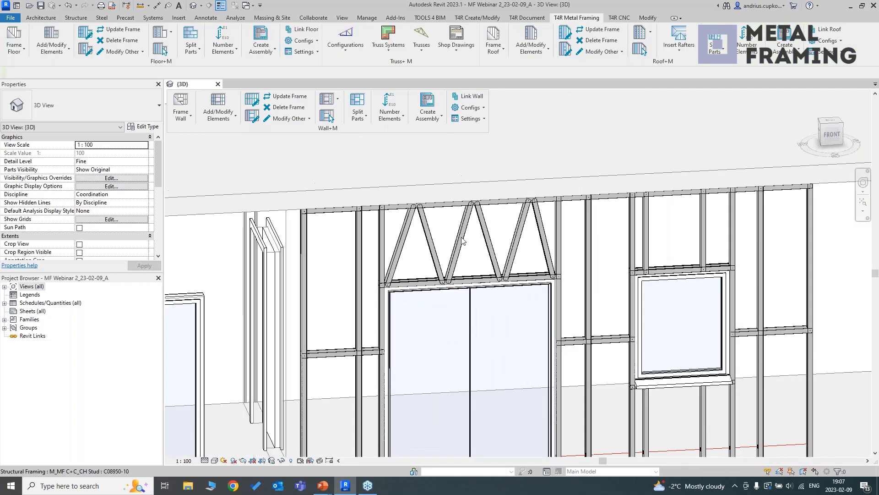
{"action": "scroll", "coordinate": [462, 236], "scroll_direction": "down", "scroll_amount": 2}
{"action": "middle_click_drag", "start_coordinate": [462, 236], "coordinate": [407, 203]}
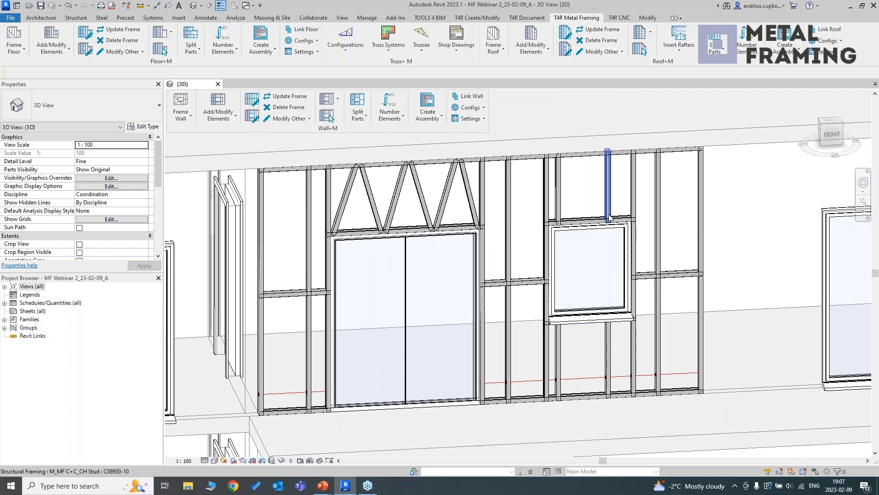
Try to split one of the long exterior metal stud walls below the framed storey at mid-length with Split Element
{"action": "scroll", "coordinate": [507, 200], "scroll_direction": "down", "scroll_amount": 5}
{"action": "middle_click_drag", "start_coordinate": [568, 293], "coordinate": [526, 213]}
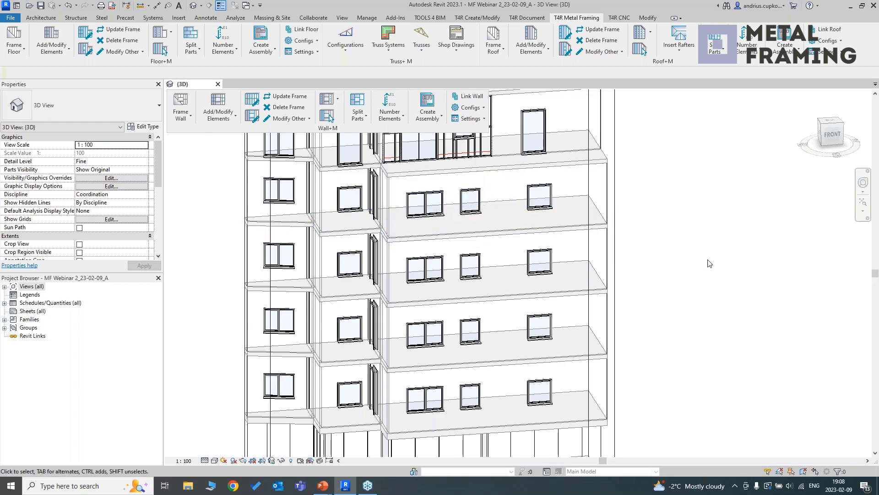
{"action": "mouse_move", "coordinate": [707, 276]}
{"action": "middle_mouse_down", "text": "shift"}
{"action": "mouse_move", "coordinate": [718, 281]}
{"action": "mouse_move", "coordinate": [710, 267]}
{"action": "middle_mouse_up", "text": "shift"}
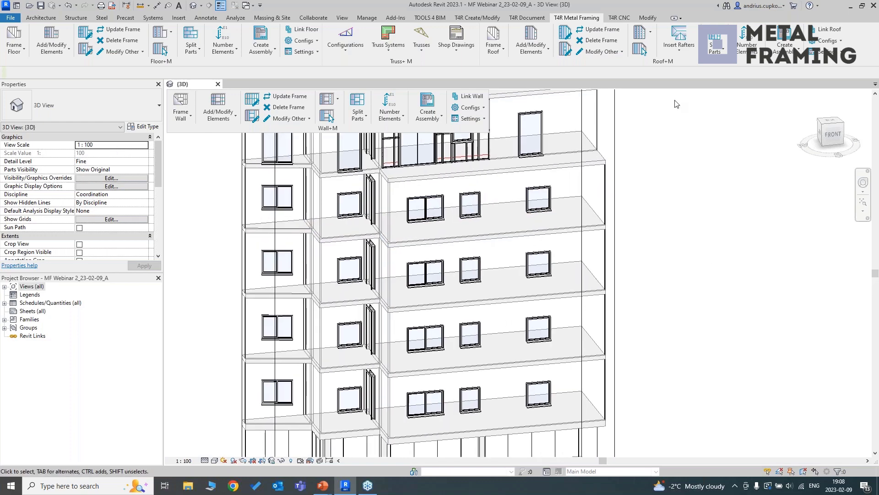
{"action": "left_click", "coordinate": [647, 18]}
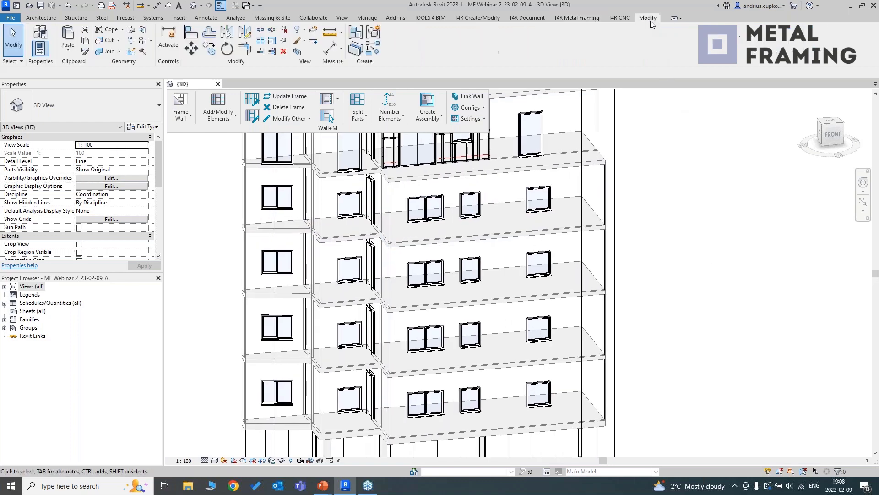
{"action": "left_click", "coordinate": [262, 30]}
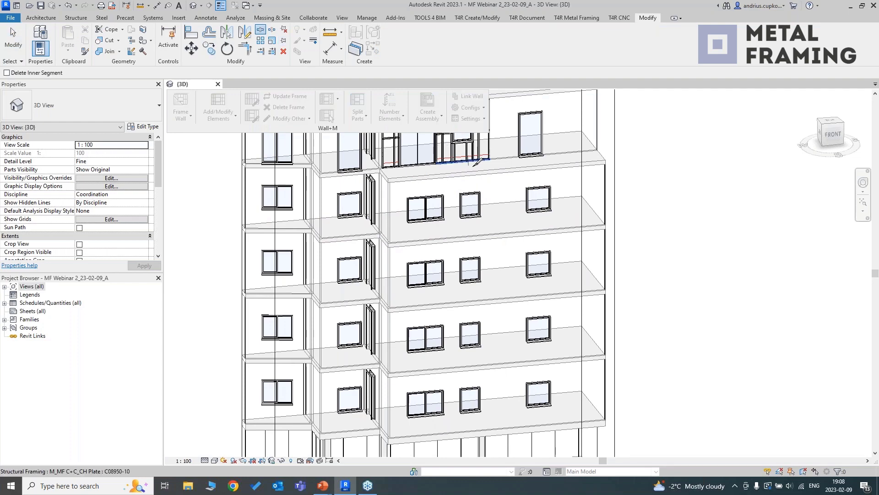
{"action": "scroll", "coordinate": [487, 185], "scroll_direction": "up", "scroll_amount": 5}
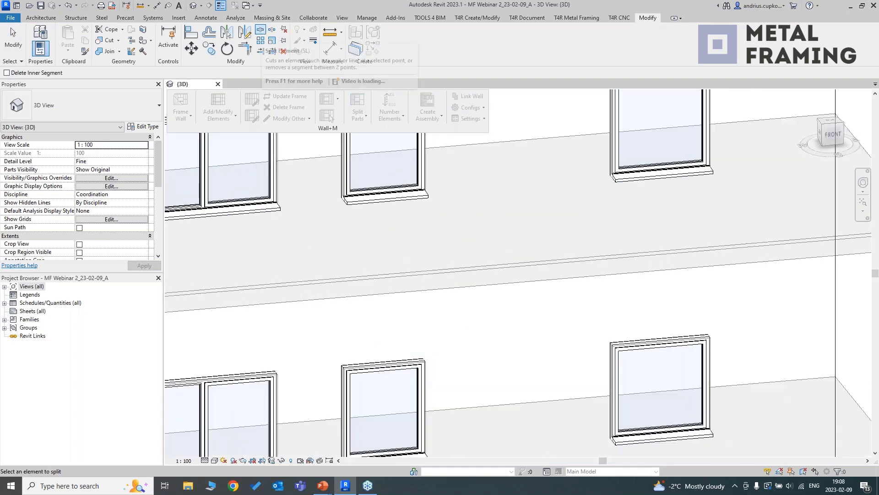
{"action": "scroll", "coordinate": [504, 255], "scroll_direction": "down", "scroll_amount": 4}
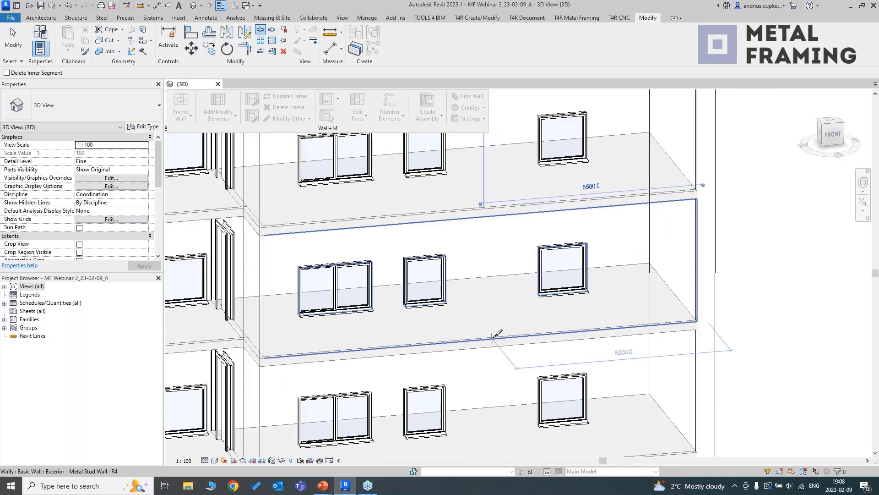
{"action": "middle_click_drag", "start_coordinate": [501, 328], "coordinate": [483, 235]}
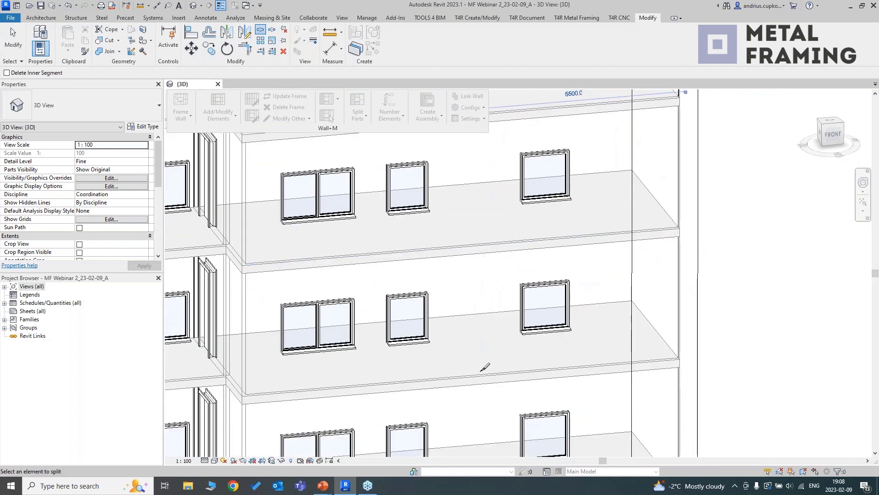
{"action": "scroll", "coordinate": [485, 359], "scroll_direction": "down", "scroll_amount": 1}
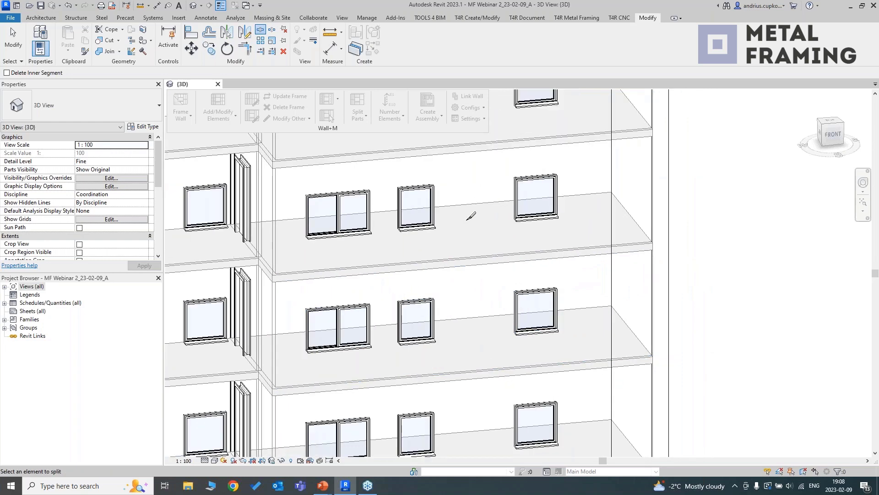
{"action": "scroll", "coordinate": [469, 213], "scroll_direction": "down", "scroll_amount": 2}
{"action": "middle_click_drag", "start_coordinate": [472, 198], "coordinate": [466, 238]}
{"action": "key", "text": "Escape"}
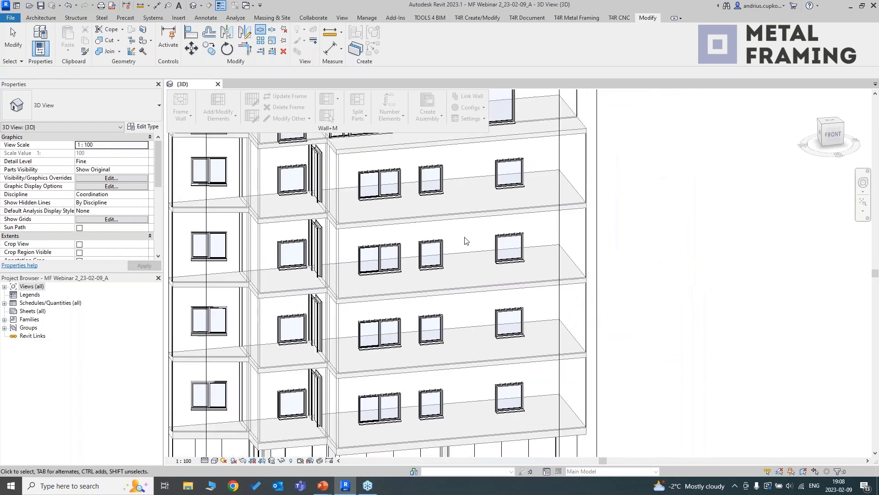
Float the Smart Walls tools over the model view and open the Split Wall options beside the building
{"action": "scroll", "coordinate": [507, 248], "scroll_direction": "up", "scroll_amount": 5}
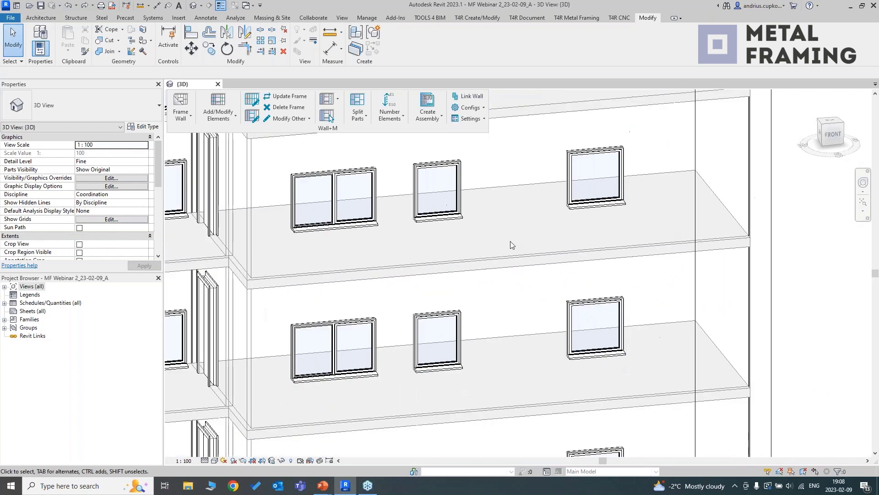
{"action": "scroll", "coordinate": [511, 245], "scroll_direction": "down", "scroll_amount": 4}
{"action": "middle_click_drag", "start_coordinate": [518, 236], "coordinate": [499, 269]}
{"action": "scroll", "coordinate": [518, 314], "scroll_direction": "up", "scroll_amount": 3}
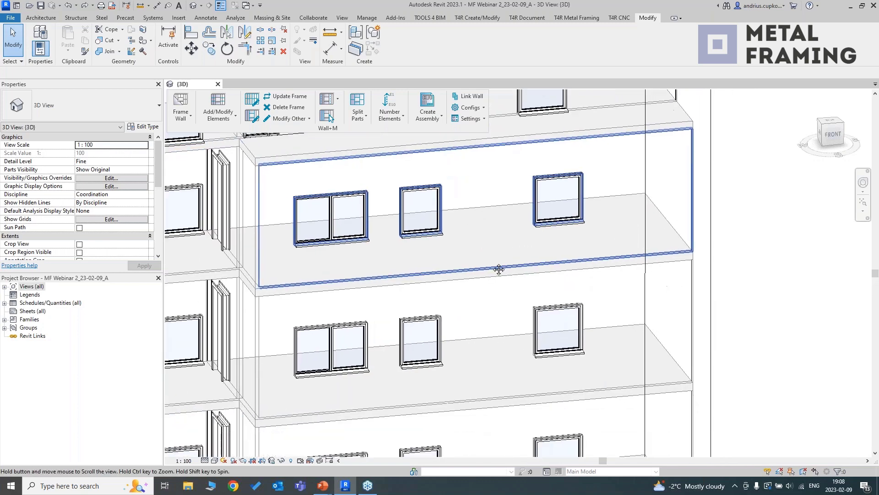
{"action": "scroll", "coordinate": [575, 254], "scroll_direction": "down", "scroll_amount": 4}
{"action": "middle_click_drag", "start_coordinate": [729, 235], "coordinate": [682, 196]}
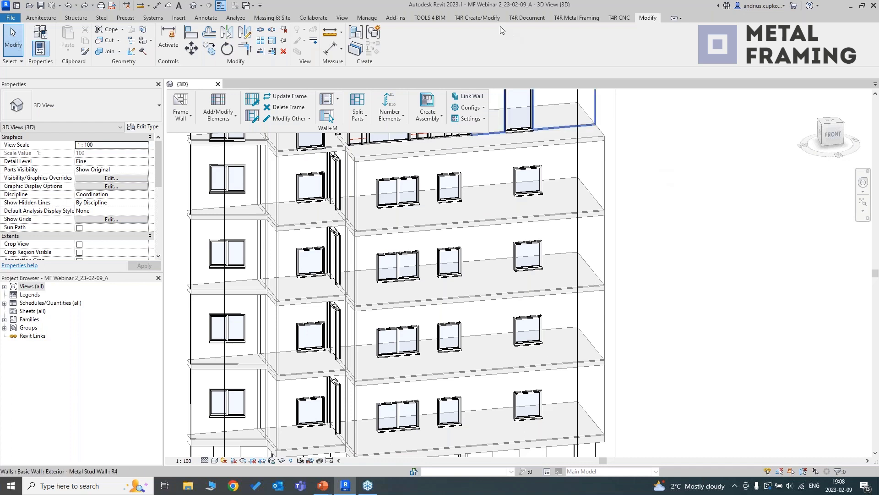
{"action": "left_click", "coordinate": [477, 17]}
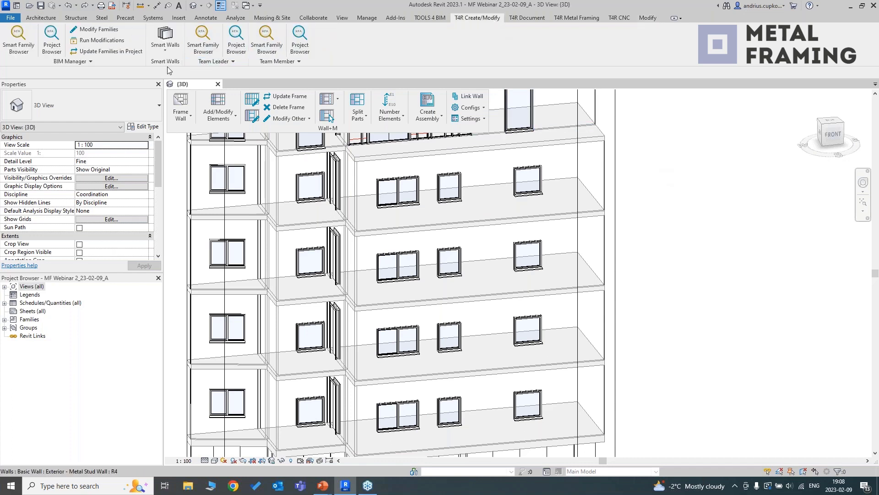
{"action": "left_click_drag", "start_coordinate": [167, 66], "coordinate": [670, 136]}
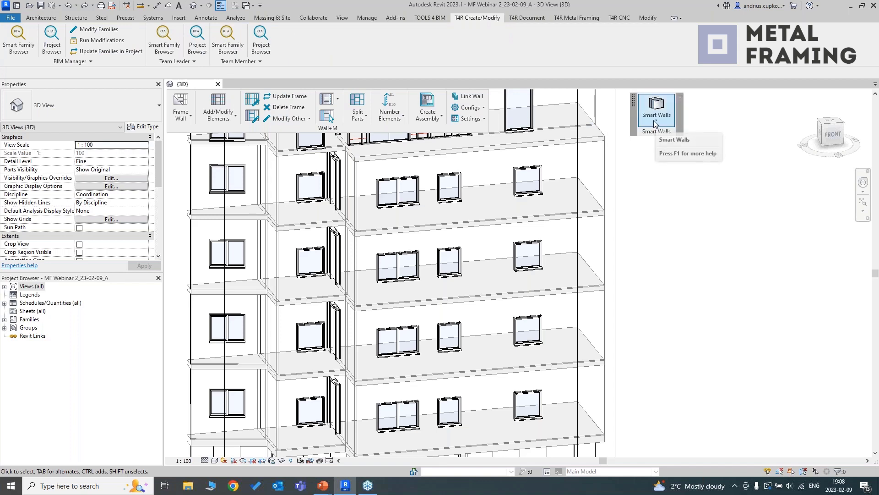
{"action": "left_click", "coordinate": [654, 121]}
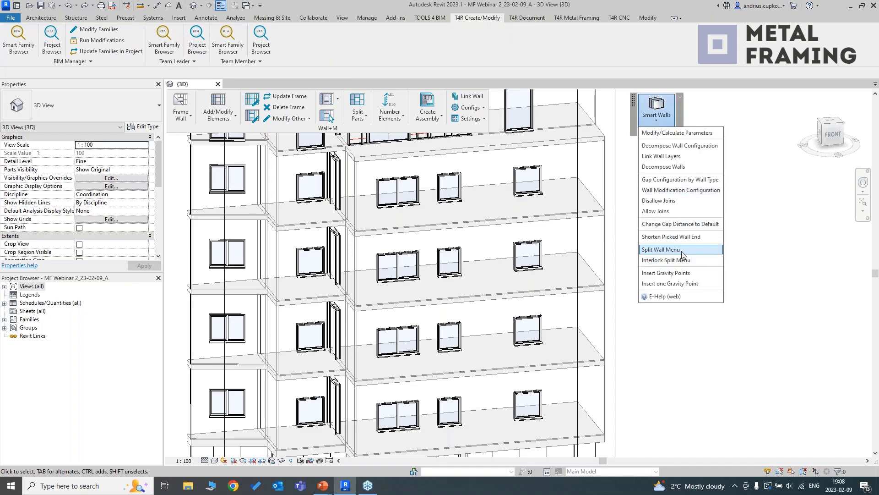
{"action": "left_click", "coordinate": [686, 250]}
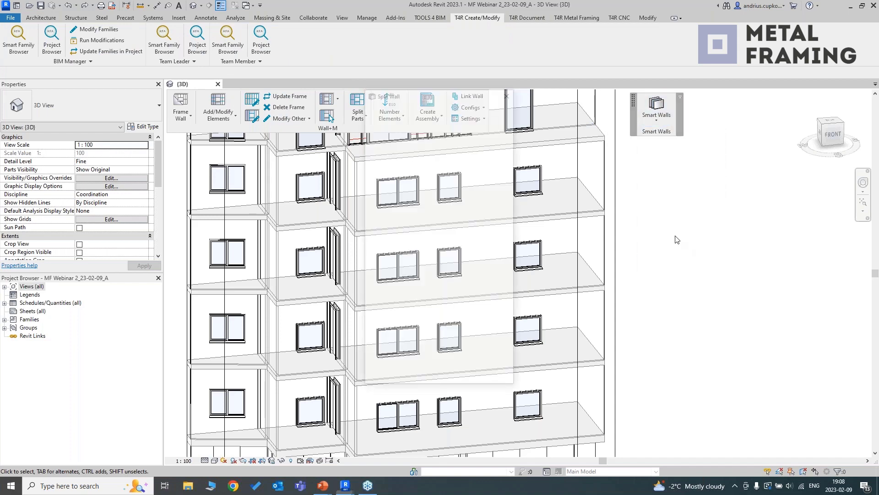
{"action": "left_click_drag", "start_coordinate": [734, 92], "coordinate": [776, 102]}
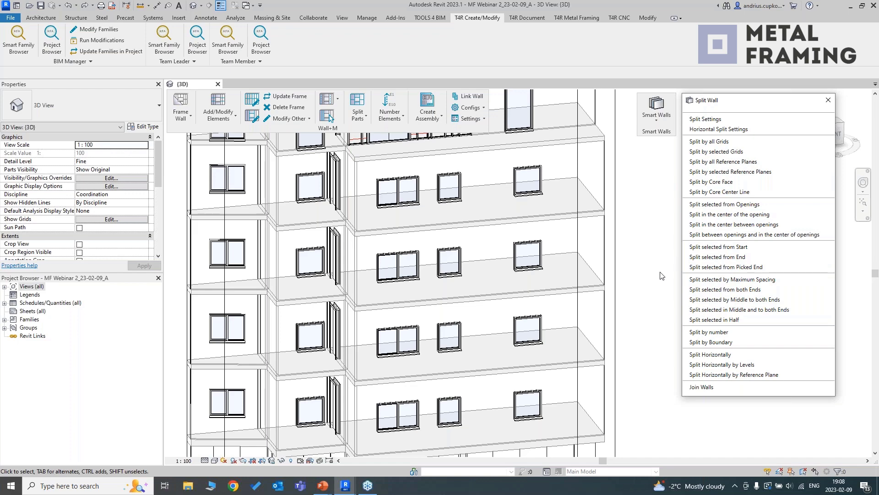
Split the four long exterior metal stud walls on Levels 1 to 4 in half together with Smart Walls
{"action": "middle_click_drag", "start_coordinate": [655, 293], "coordinate": [641, 273]}
{"action": "scroll", "coordinate": [630, 211], "scroll_direction": "down", "scroll_amount": 1}
{"action": "middle_click_drag", "start_coordinate": [630, 209], "coordinate": [628, 216]}
{"action": "scroll", "coordinate": [593, 163], "scroll_direction": "up", "scroll_amount": 1}
{"action": "left_click", "coordinate": [593, 163]}
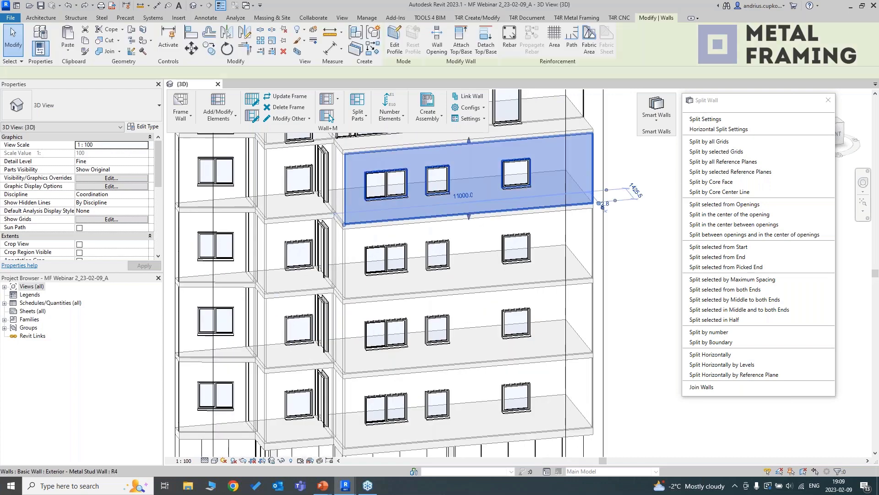
{"action": "left_click", "coordinate": [591, 238], "text": "ctrl"}
{"action": "left_click", "coordinate": [593, 315], "text": "ctrl"}
{"action": "left_click", "coordinate": [591, 384], "text": "ctrl"}
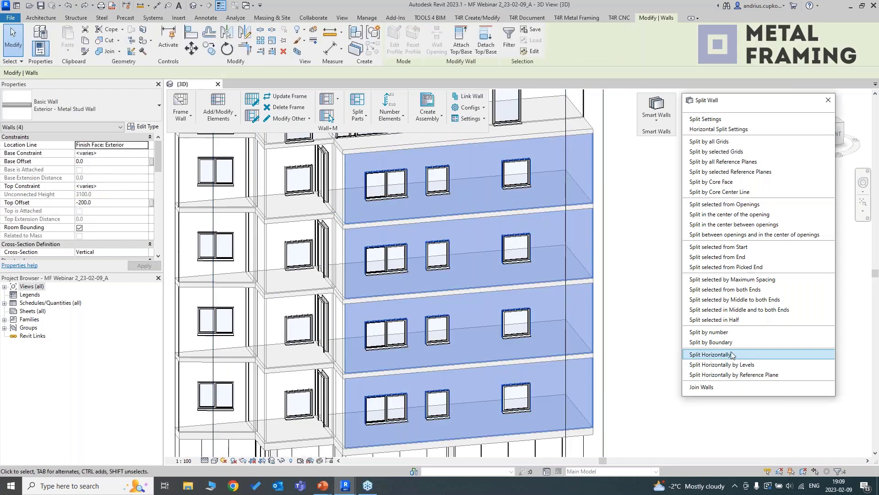
{"action": "left_click", "coordinate": [749, 319]}
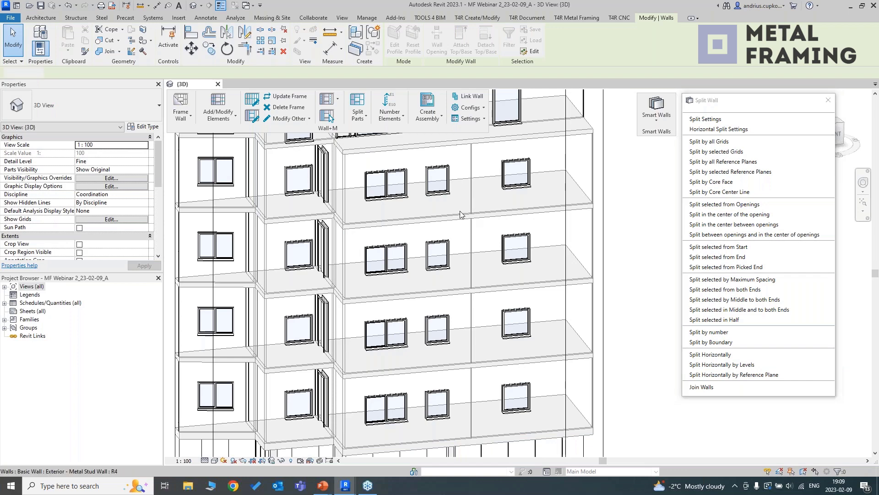
Examine the split exterior walls floor by floor, including the joint between the two halves on Level 1
{"action": "left_click", "coordinate": [459, 211]}
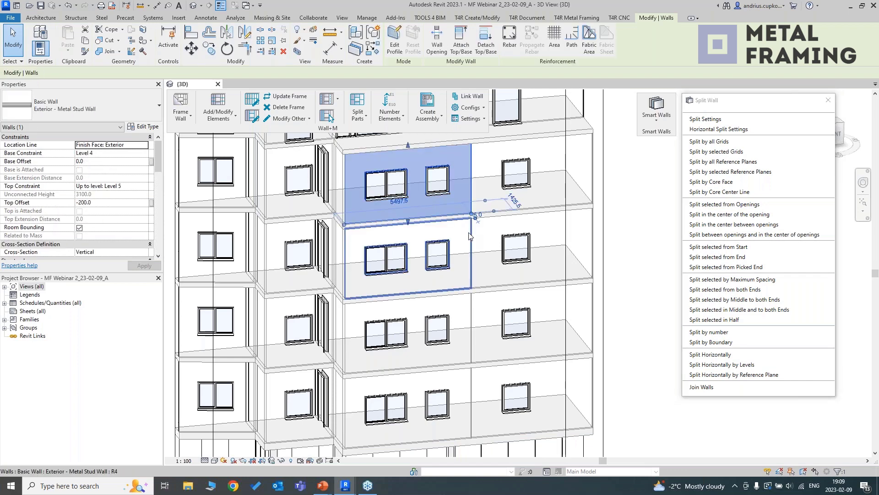
{"action": "mouse_move", "coordinate": [468, 239]}
{"action": "middle_mouse_down", "text": "shift"}
{"action": "mouse_move", "coordinate": [442, 249]}
{"action": "mouse_move", "coordinate": [464, 253]}
{"action": "middle_mouse_up", "text": "shift"}
{"action": "left_click", "coordinate": [446, 291]}
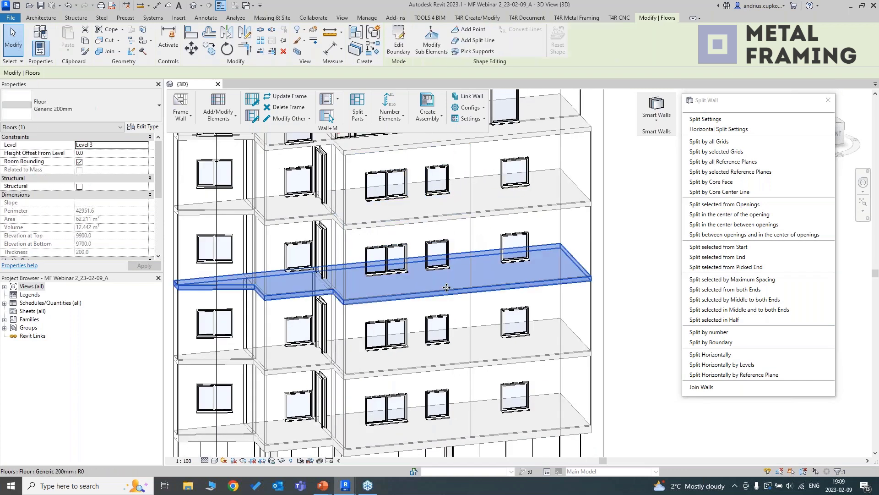
{"action": "left_click", "coordinate": [456, 285]}
{"action": "middle_click_drag", "start_coordinate": [458, 355], "coordinate": [453, 300]}
{"action": "left_click", "coordinate": [453, 300]}
{"action": "scroll", "coordinate": [453, 300], "scroll_direction": "up", "scroll_amount": 1}
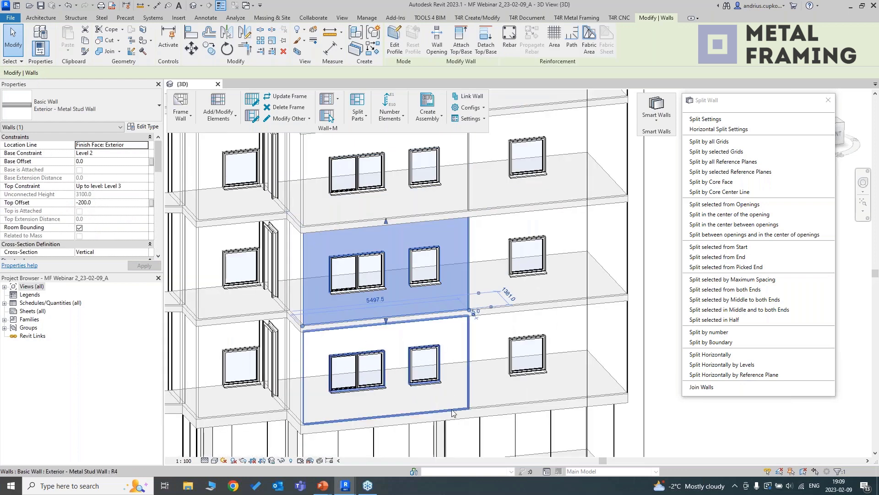
{"action": "left_click", "coordinate": [453, 405]}
{"action": "scroll", "coordinate": [469, 406], "scroll_direction": "up", "scroll_amount": 7}
{"action": "middle_click_drag", "start_coordinate": [466, 386], "coordinate": [457, 373], "text": "shift"}
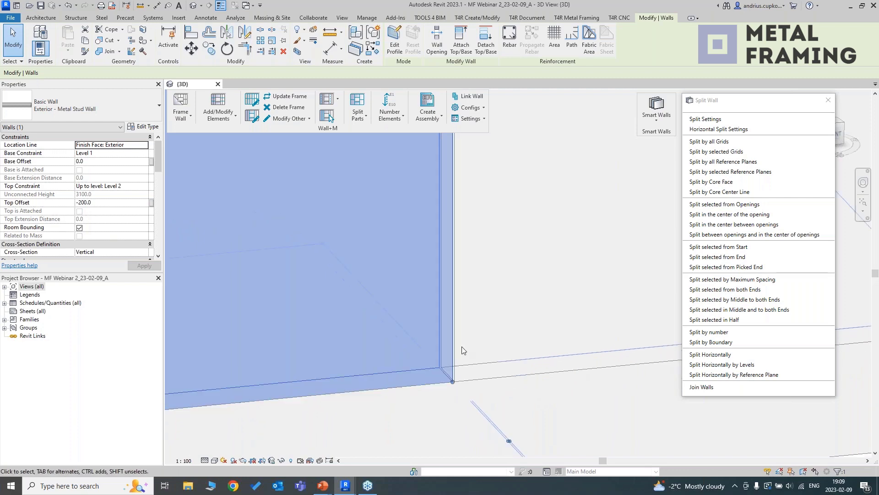
{"action": "scroll", "coordinate": [453, 367], "scroll_direction": "down", "scroll_amount": 5}
{"action": "scroll", "coordinate": [471, 280], "scroll_direction": "up", "scroll_amount": 3}
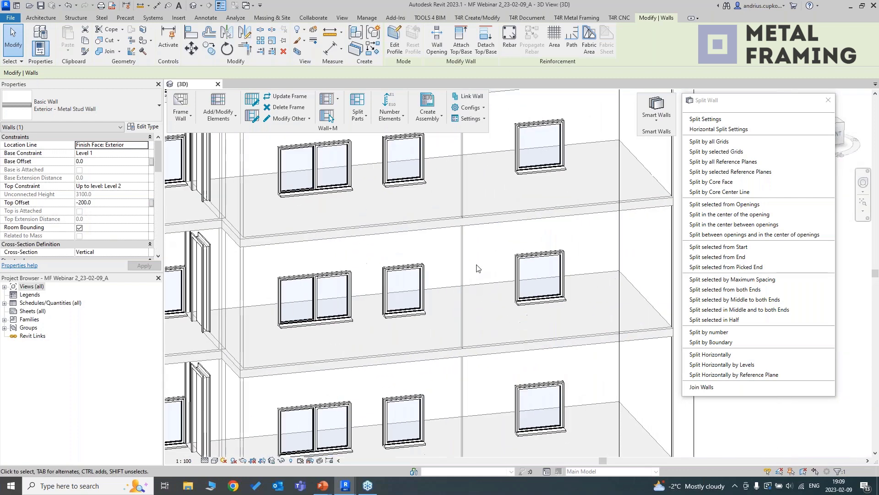
{"action": "key", "text": "Escape"}
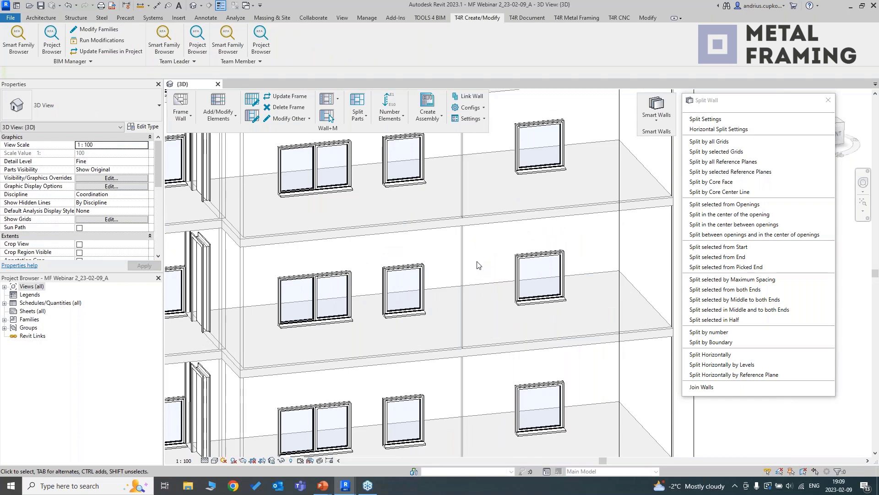
Close the Split Wall options and frame the four two-window wall halves on Levels 1 to 4 with Wall+M
{"action": "left_click", "coordinate": [827, 101]}
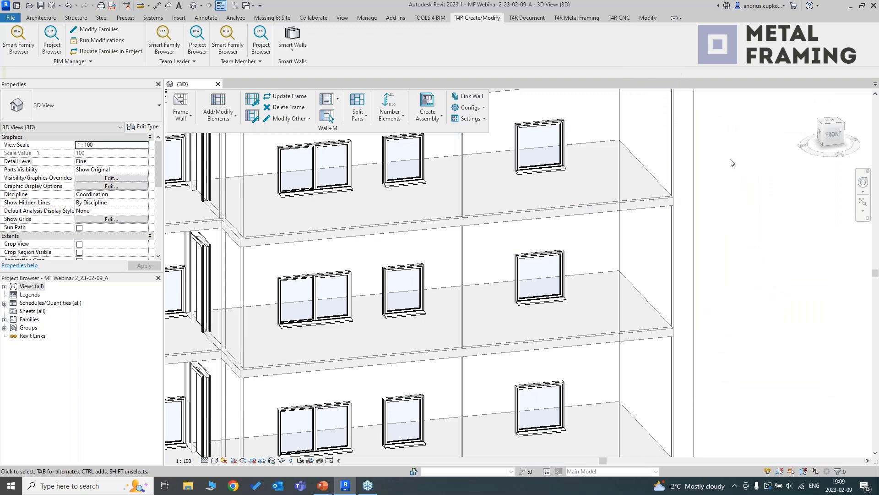
{"action": "scroll", "coordinate": [710, 161], "scroll_direction": "down", "scroll_amount": 2}
{"action": "middle_click_drag", "start_coordinate": [714, 171], "coordinate": [670, 165]}
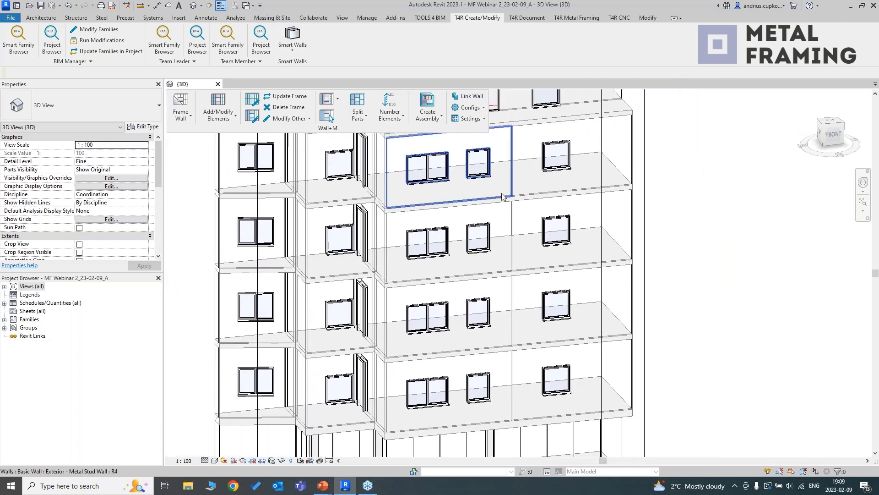
{"action": "left_click", "coordinate": [451, 179]}
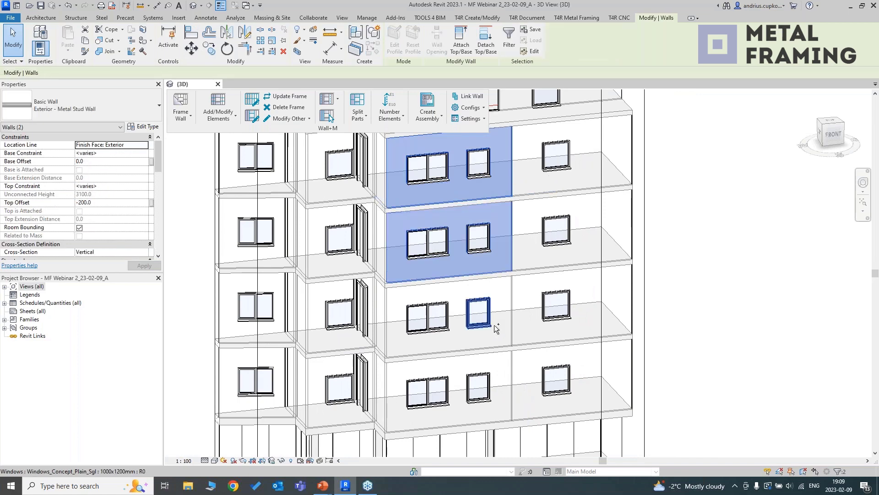
{"action": "left_click", "coordinate": [496, 344], "text": "ctrl"}
{"action": "left_click", "coordinate": [497, 421], "text": "ctrl"}
{"action": "middle_click_drag", "start_coordinate": [525, 335], "coordinate": [513, 346]}
{"action": "scroll", "coordinate": [512, 346], "scroll_direction": "down", "scroll_amount": 1}
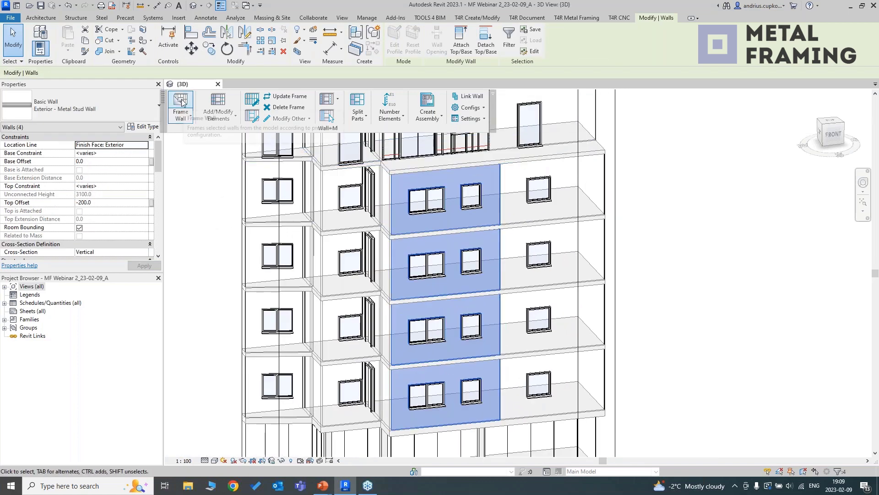
{"action": "left_click", "coordinate": [181, 110]}
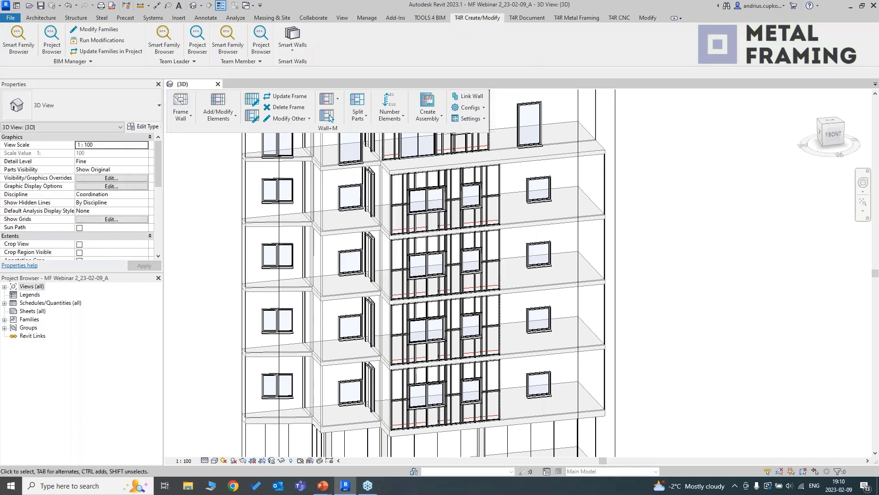
Examine the new metal frames across the four floors, especially the studs around the Level 4 window openings
{"action": "scroll", "coordinate": [505, 328], "scroll_direction": "up", "scroll_amount": 5}
{"action": "mouse_move", "coordinate": [453, 308]}
{"action": "middle_mouse_down", "text": "shift"}
{"action": "mouse_move", "coordinate": [365, 306]}
{"action": "mouse_move", "coordinate": [455, 307]}
{"action": "mouse_move", "coordinate": [450, 298]}
{"action": "middle_mouse_up", "text": "shift"}
{"action": "scroll", "coordinate": [450, 298], "scroll_direction": "down", "scroll_amount": 5}
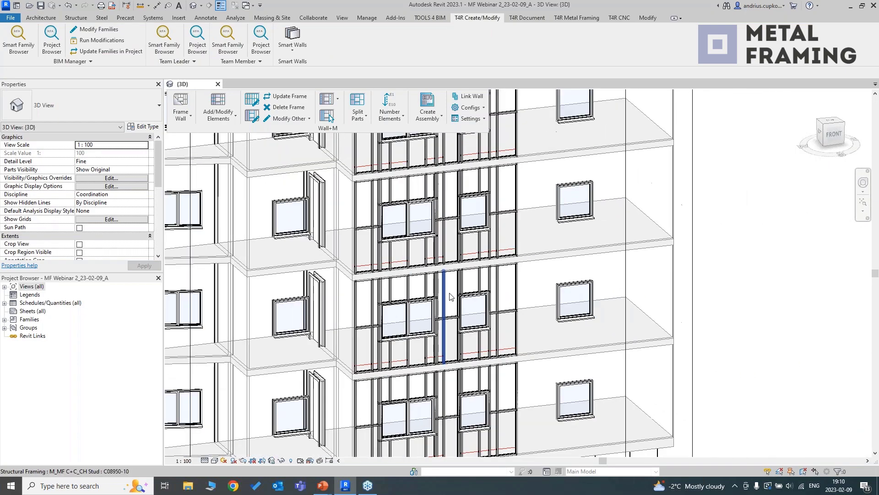
{"action": "scroll", "coordinate": [459, 218], "scroll_direction": "up", "scroll_amount": 5}
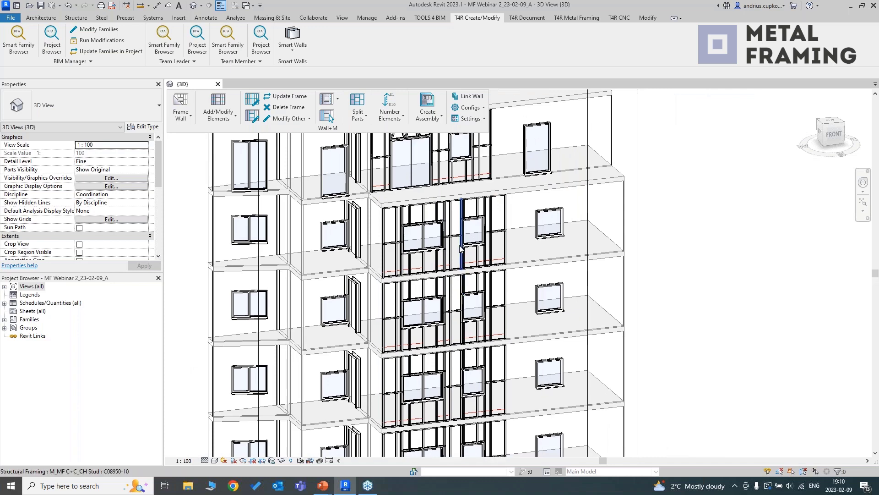
{"action": "scroll", "coordinate": [459, 218], "scroll_direction": "up", "scroll_amount": 3}
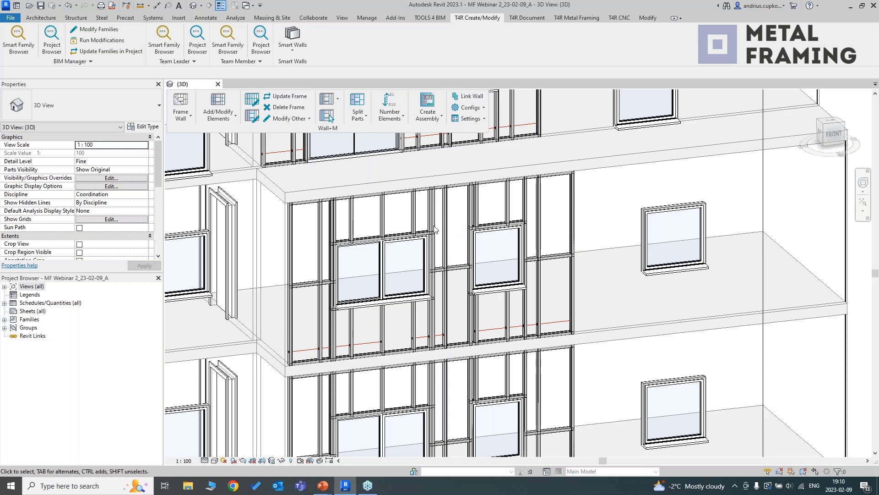
{"action": "scroll", "coordinate": [435, 229], "scroll_direction": "up", "scroll_amount": 5}
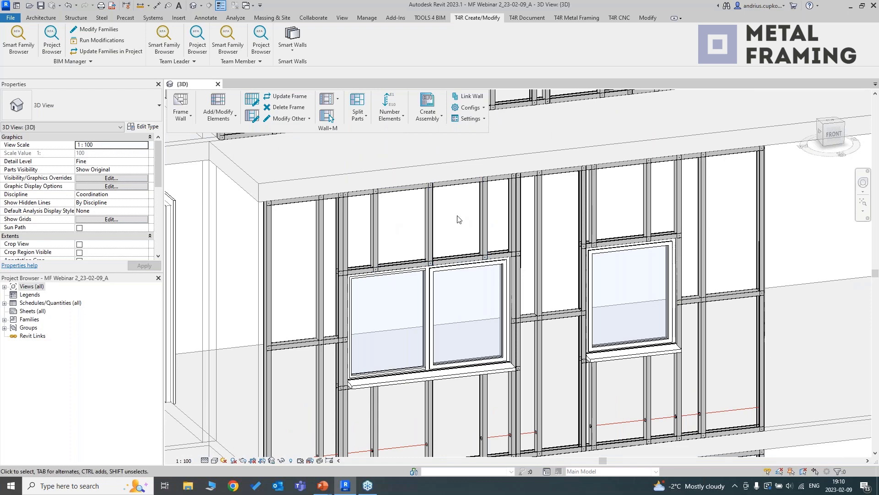
Enable Warren-type diagonal placing of the top cripple studs in the M_Window Bearing Framing W=1601 configuration and save it
{"action": "scroll", "coordinate": [459, 219], "scroll_direction": "down", "scroll_amount": 4}
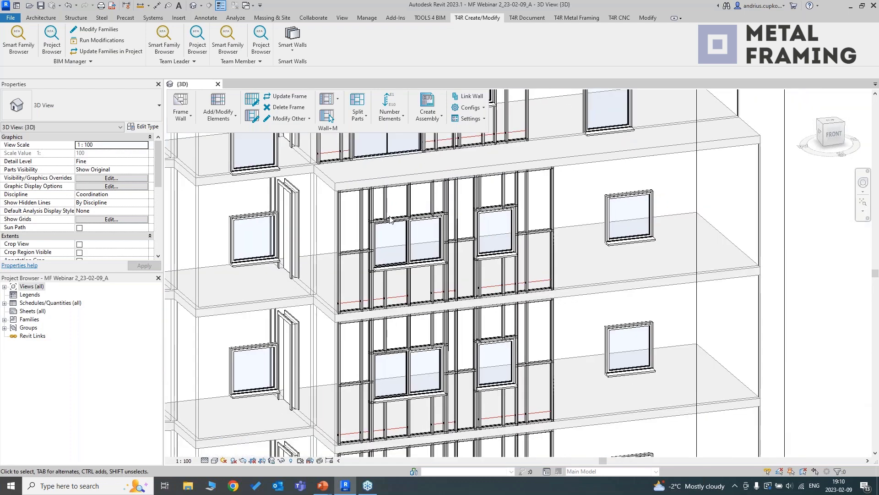
{"action": "scroll", "coordinate": [422, 203], "scroll_direction": "down", "scroll_amount": 1}
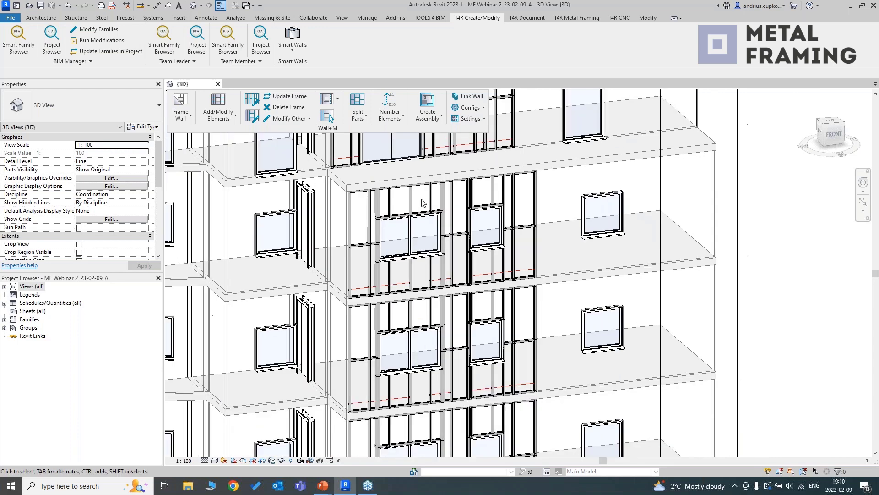
{"action": "scroll", "coordinate": [371, 311], "scroll_direction": "up", "scroll_amount": 2}
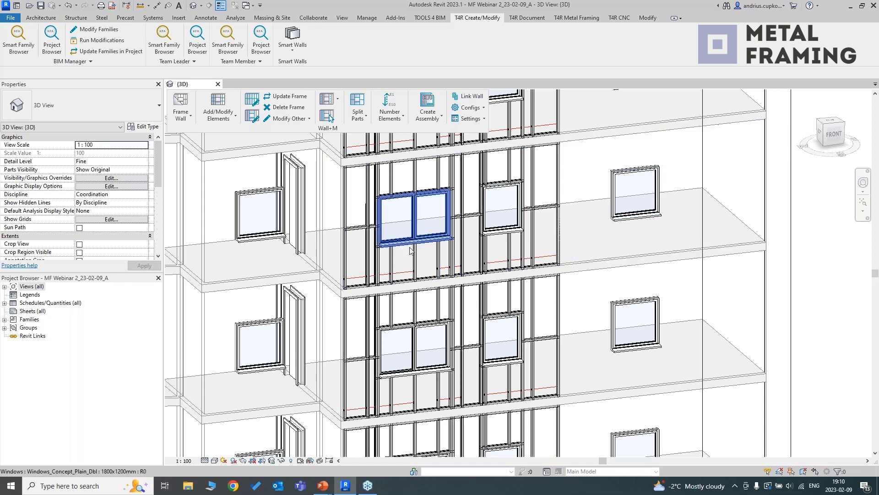
{"action": "scroll", "coordinate": [411, 250], "scroll_direction": "down", "scroll_amount": 4}
{"action": "scroll", "coordinate": [411, 251], "scroll_direction": "up", "scroll_amount": 1}
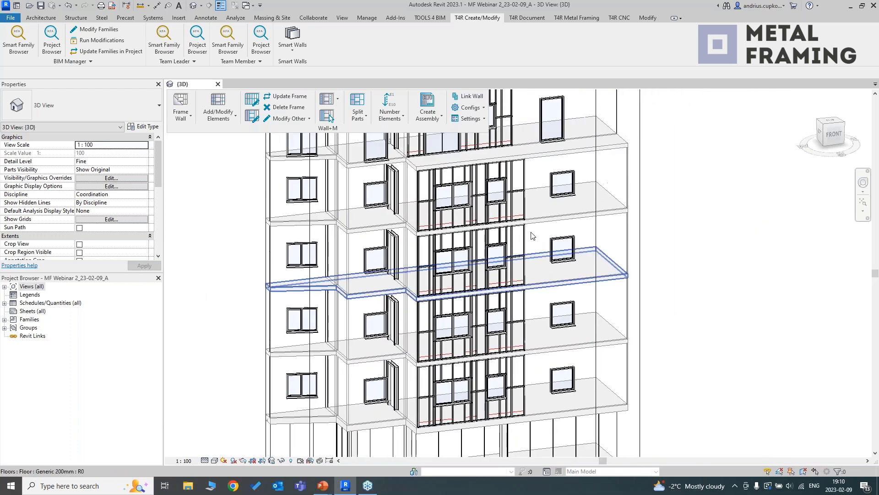
{"action": "left_click", "coordinate": [482, 110]}
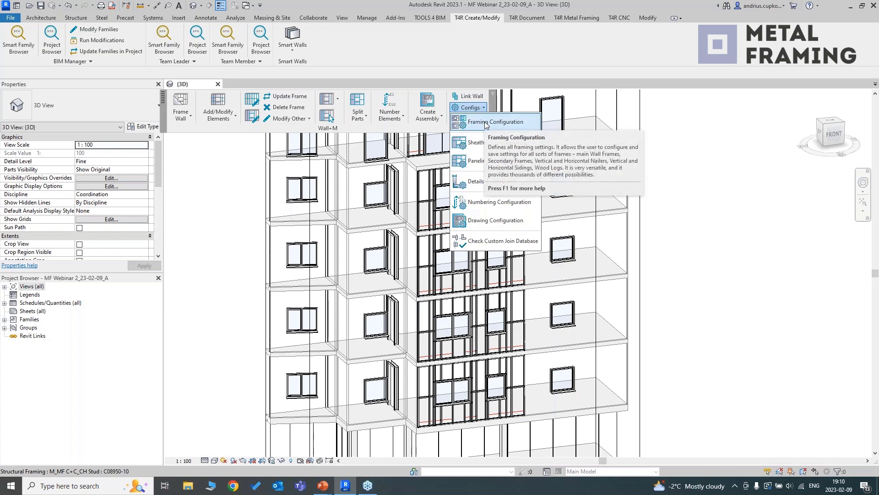
{"action": "left_click", "coordinate": [486, 123]}
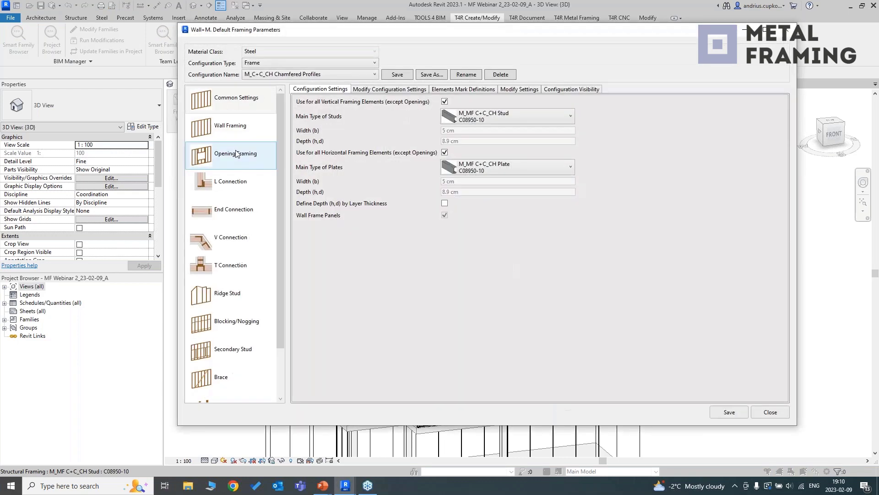
{"action": "left_click", "coordinate": [236, 154]}
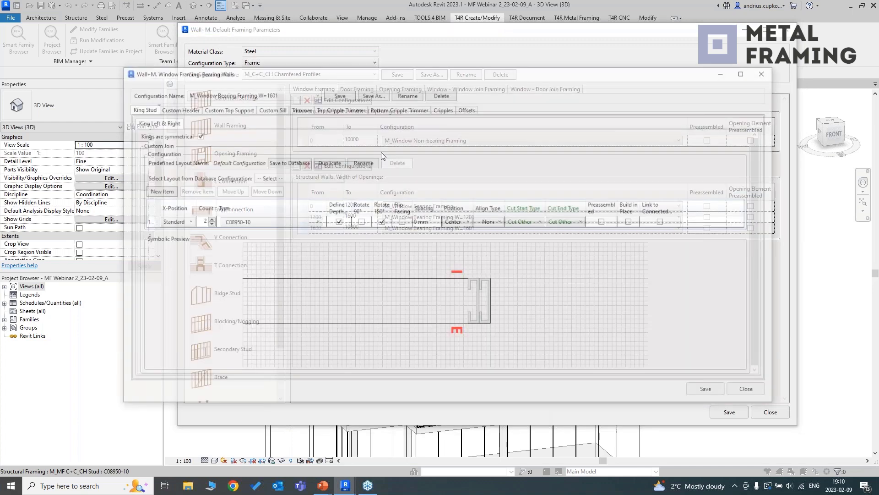
{"action": "left_click", "coordinate": [255, 193]}
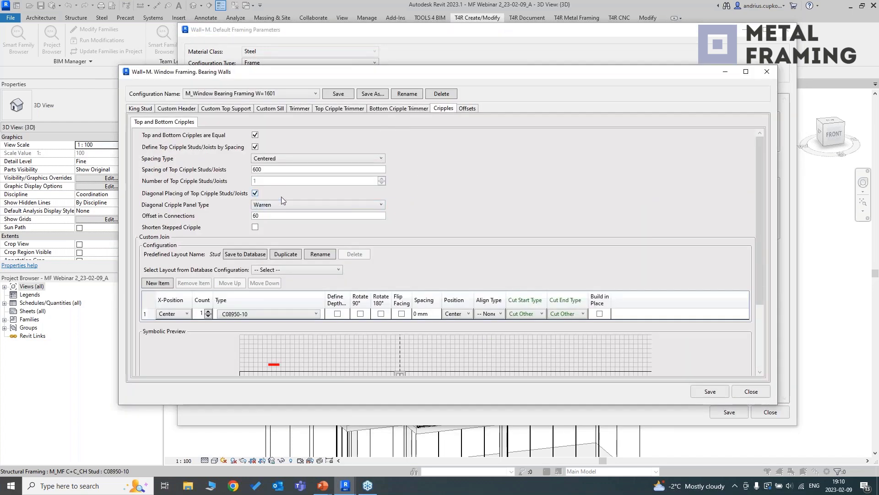
{"action": "left_click", "coordinate": [709, 391]}
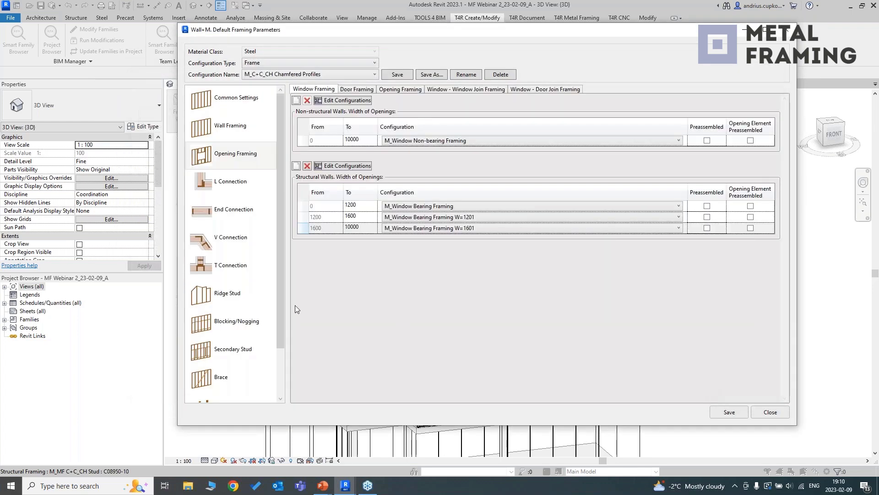
Set the first Blocking/Nogging array to 500 offset from bottom, 1000 spacing and 2 rows, and save the framing configuration
{"action": "left_click", "coordinate": [243, 317]}
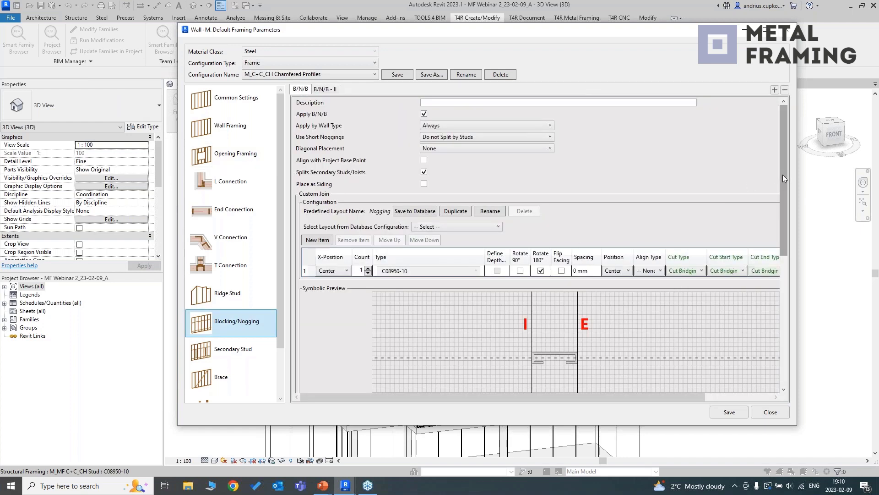
{"action": "left_click_drag", "start_coordinate": [783, 177], "coordinate": [779, 305]}
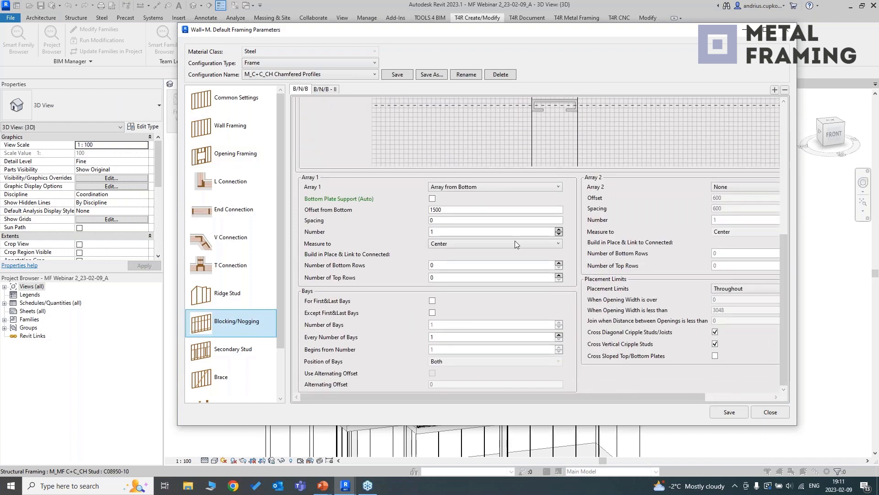
{"action": "double_click", "coordinate": [457, 207]}
{"action": "type", "text": "500"}
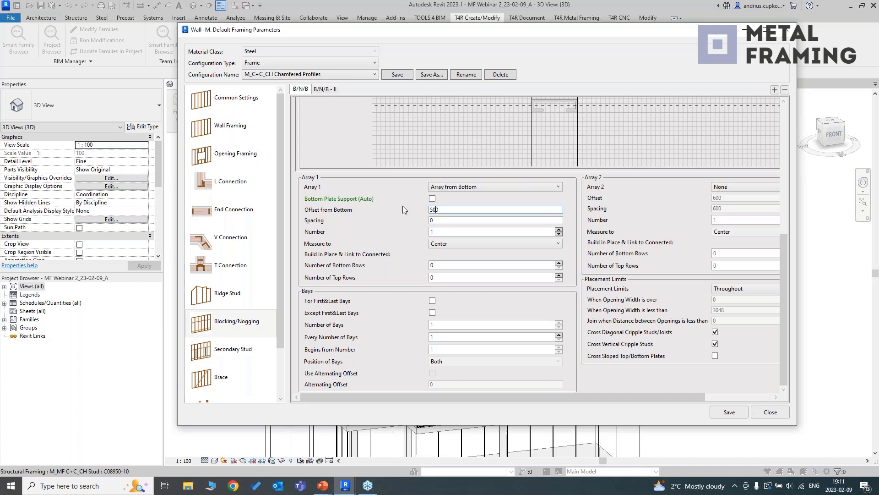
{"action": "double_click", "coordinate": [439, 220]}
{"action": "type", "text": "1000"}
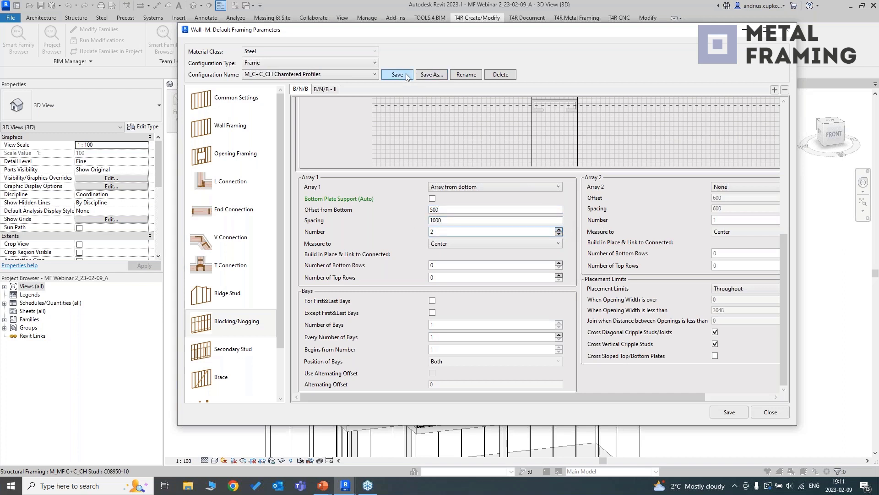
{"action": "left_click", "coordinate": [728, 411]}
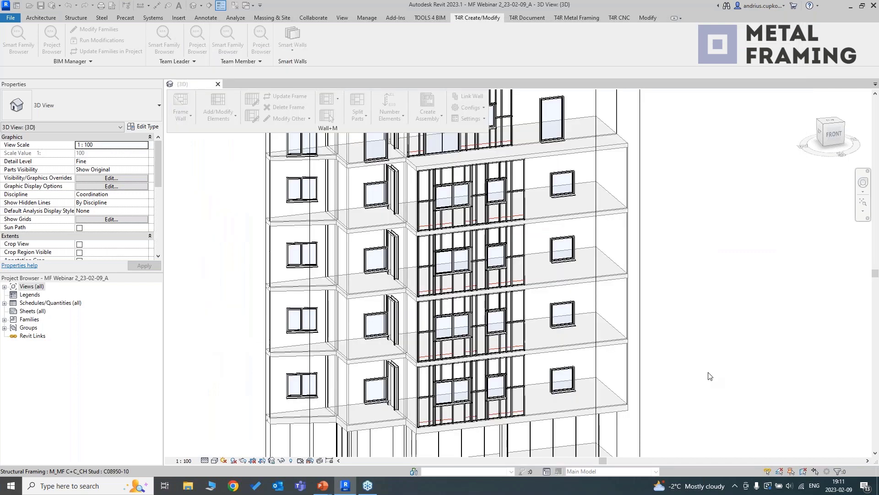
Open the Wall+M Multi-Framing options and place their window clear of the building
{"action": "mouse_move", "coordinate": [698, 319]}
{"action": "middle_mouse_down", "text": "shift"}
{"action": "mouse_move", "coordinate": [694, 310]}
{"action": "mouse_move", "coordinate": [682, 322]}
{"action": "middle_mouse_up", "text": "shift"}
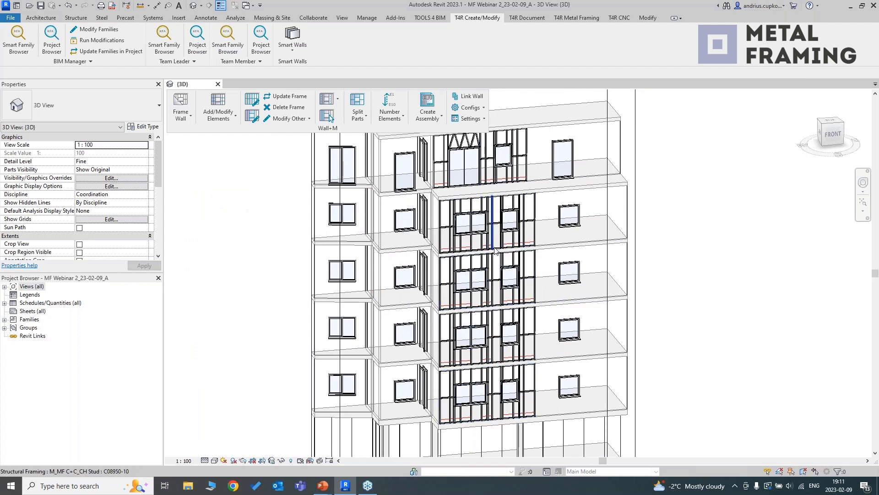
{"action": "left_click", "coordinate": [180, 119]}
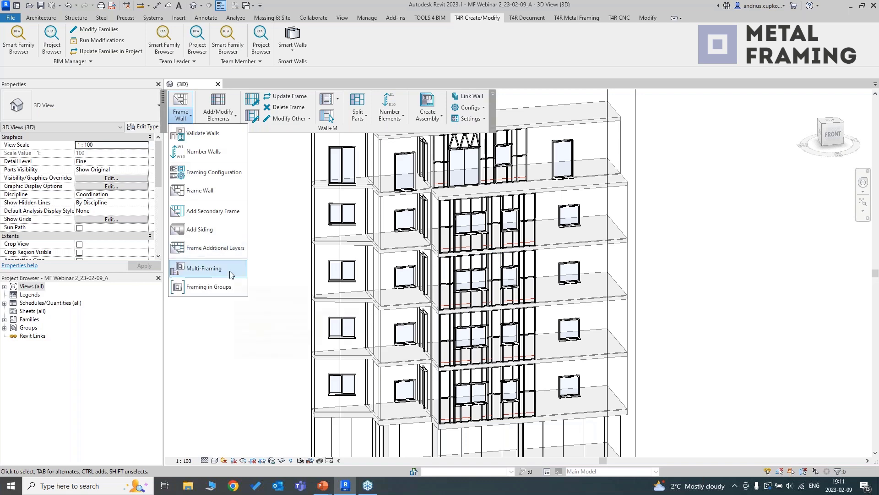
{"action": "left_click", "coordinate": [230, 269]}
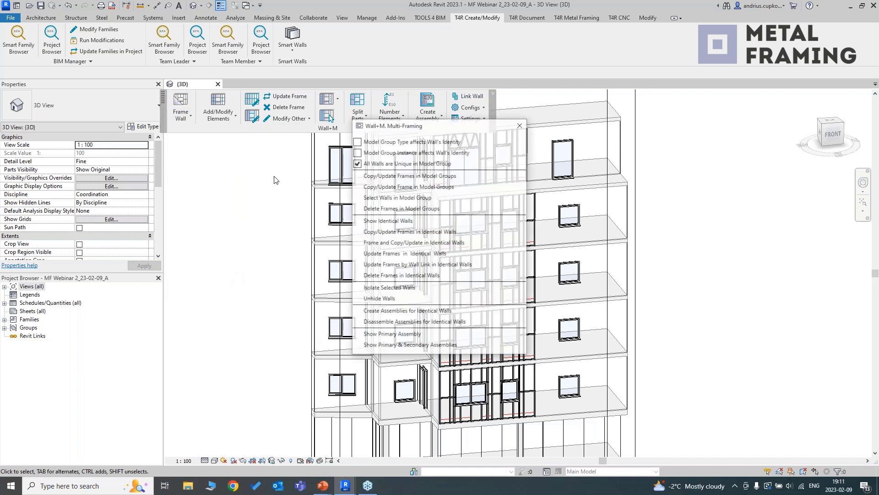
{"action": "left_click_drag", "start_coordinate": [390, 129], "coordinate": [674, 105]}
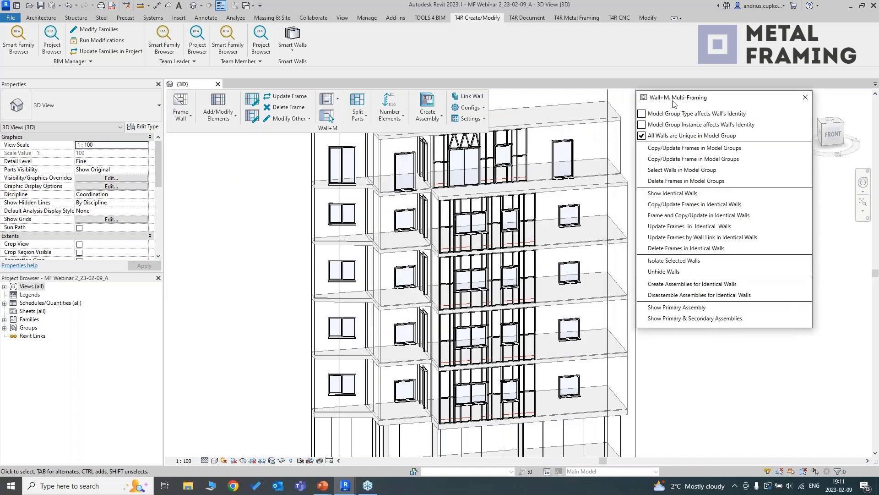
{"action": "left_click", "coordinate": [690, 393]}
Select a stud of the Level 1 wall frame and update the frames by wall link in all identical walls
{"action": "scroll", "coordinate": [462, 362], "scroll_direction": "up", "scroll_amount": 2}
{"action": "left_click", "coordinate": [537, 341]}
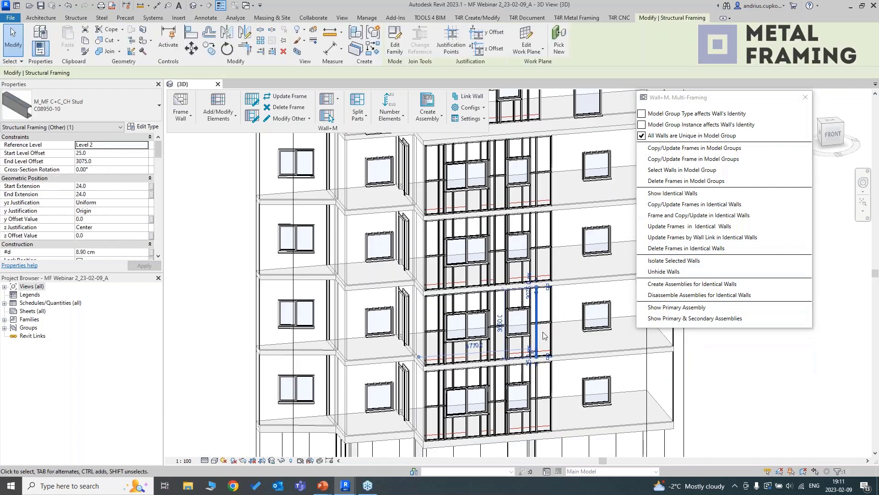
{"action": "middle_click_drag", "start_coordinate": [497, 323], "coordinate": [454, 334]}
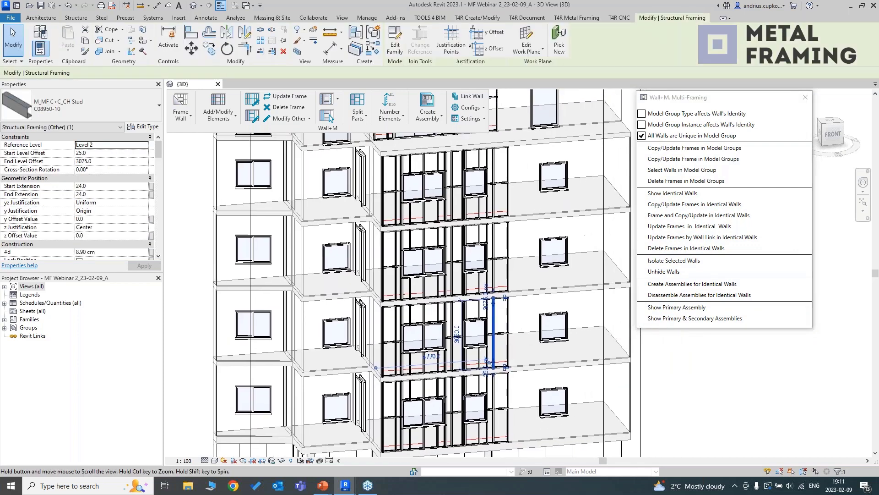
{"action": "left_click", "coordinate": [494, 390]}
{"action": "scroll", "coordinate": [495, 389], "scroll_direction": "down", "scroll_amount": 1}
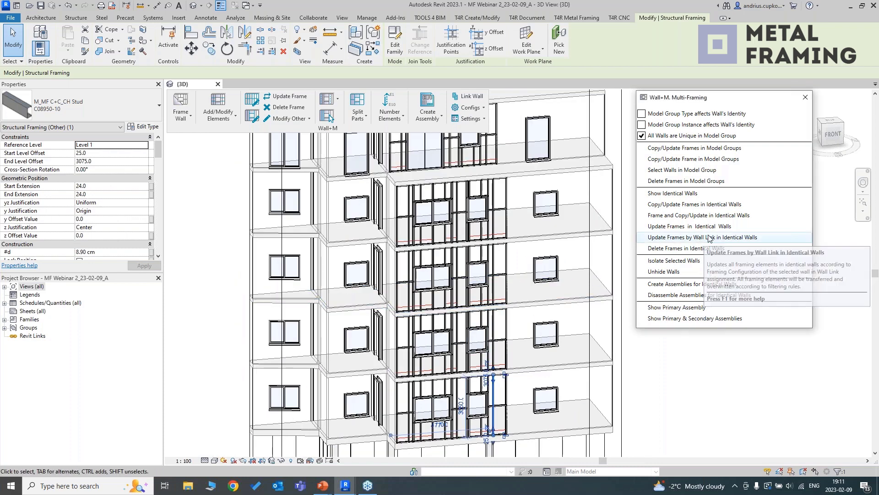
{"action": "left_click", "coordinate": [756, 237]}
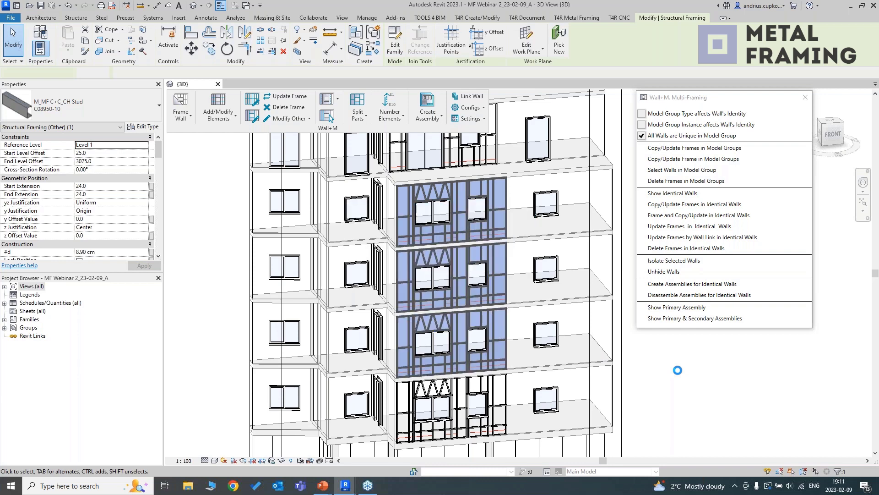
{"action": "left_click", "coordinate": [670, 370]}
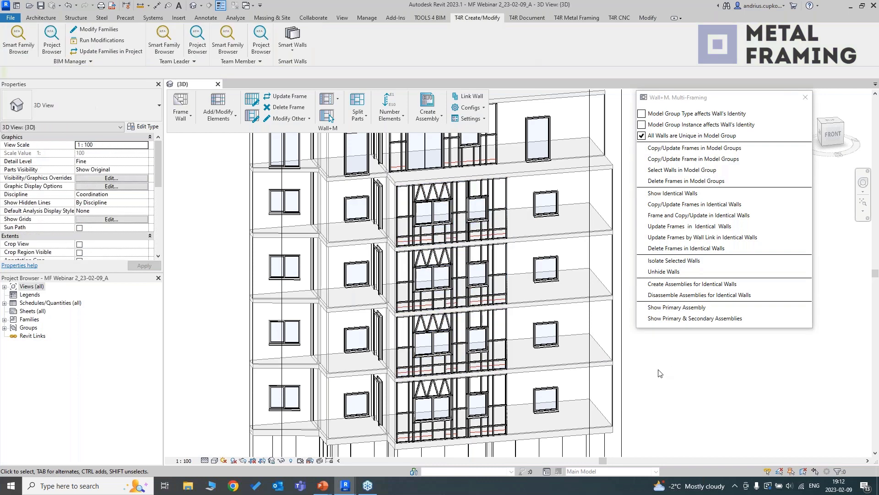
Examine the updated window cripples and nogging rows across the four floors, and close the Multi-Framing options
{"action": "middle_click_drag", "start_coordinate": [668, 371], "coordinate": [613, 343], "text": "shift"}
{"action": "scroll", "coordinate": [537, 264], "scroll_direction": "up", "scroll_amount": 5}
{"action": "scroll", "coordinate": [536, 270], "scroll_direction": "down", "scroll_amount": 5}
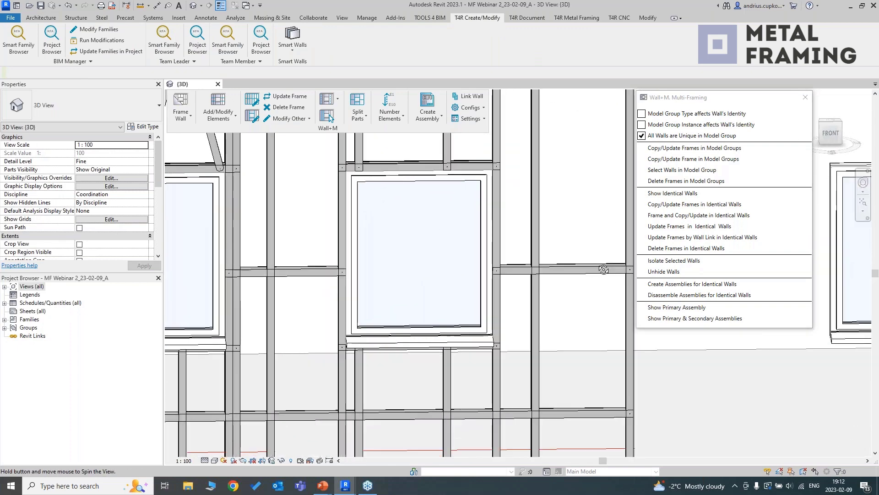
{"action": "scroll", "coordinate": [534, 280], "scroll_direction": "down", "scroll_amount": 1}
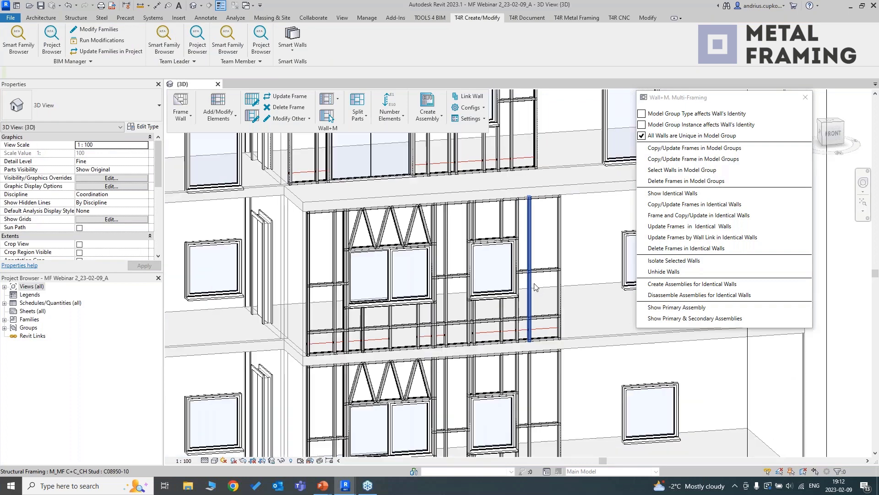
{"action": "middle_click_drag", "start_coordinate": [533, 291], "coordinate": [505, 236]}
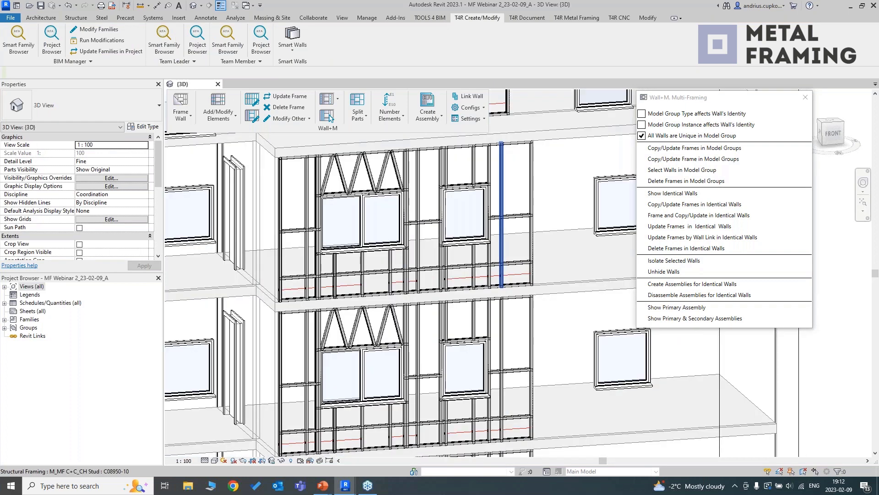
{"action": "scroll", "coordinate": [502, 229], "scroll_direction": "down", "scroll_amount": 3}
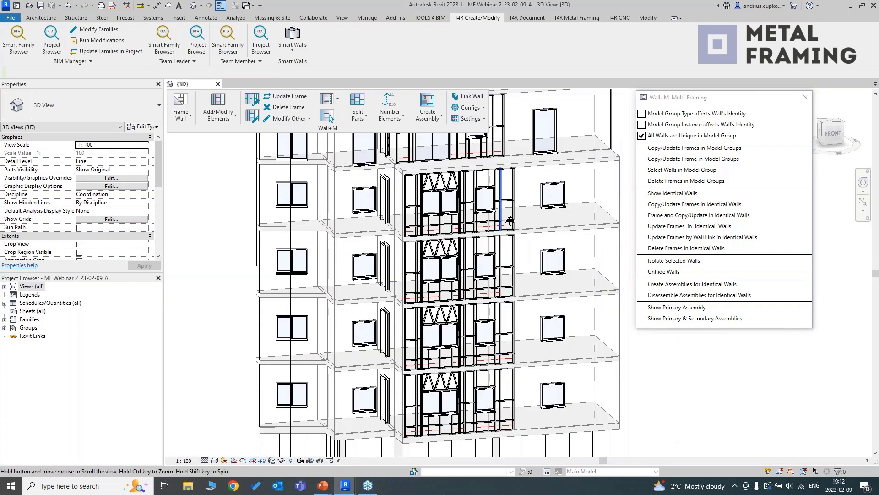
{"action": "left_click", "coordinate": [804, 100]}
View the framed walls from inside the building and set the 3D view's Parts Visibility to Show Parts
{"action": "middle_click_drag", "start_coordinate": [714, 273], "coordinate": [576, 275], "text": "shift"}
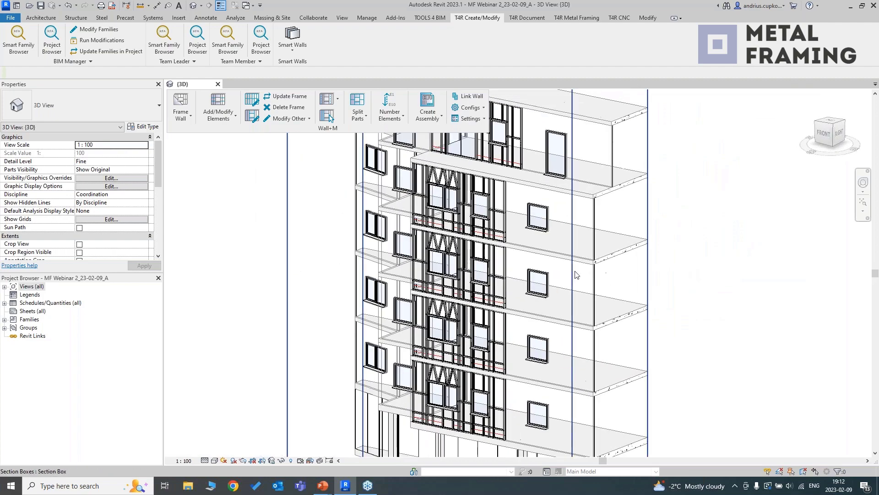
{"action": "scroll", "coordinate": [524, 231], "scroll_direction": "up", "scroll_amount": 1}
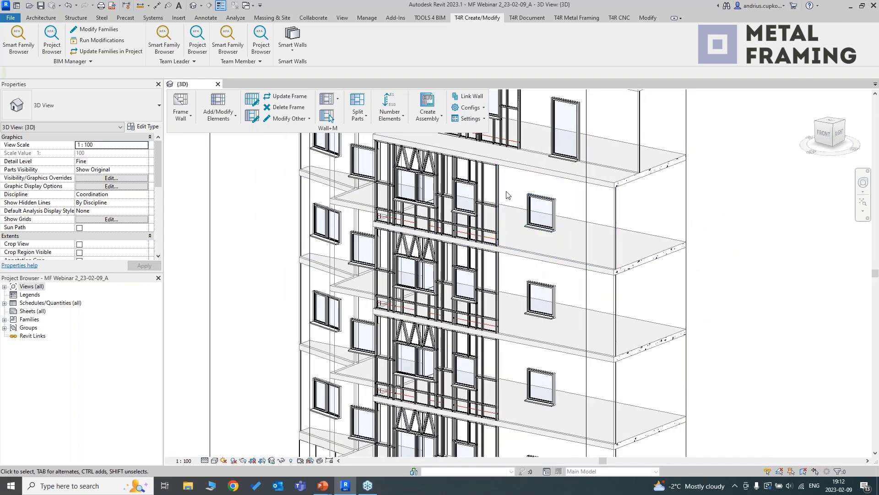
{"action": "scroll", "coordinate": [661, 257], "scroll_direction": "down", "scroll_amount": 2}
{"action": "mouse_move", "coordinate": [661, 258]}
{"action": "middle_mouse_down", "text": "shift"}
{"action": "mouse_move", "coordinate": [659, 275]}
{"action": "mouse_move", "coordinate": [583, 275]}
{"action": "mouse_move", "coordinate": [534, 248]}
{"action": "mouse_move", "coordinate": [480, 258]}
{"action": "mouse_move", "coordinate": [462, 276]}
{"action": "middle_mouse_up", "text": "shift"}
{"action": "left_click", "coordinate": [402, 231]}
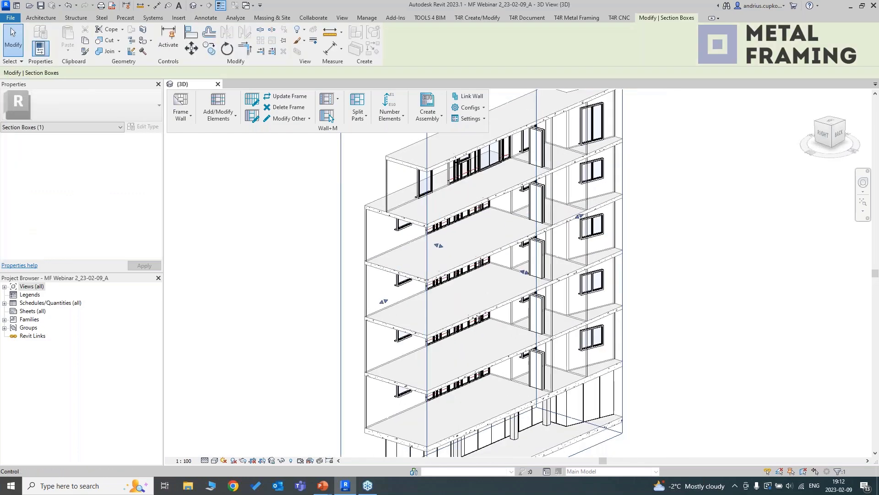
{"action": "scroll", "coordinate": [691, 315], "scroll_direction": "up", "scroll_amount": 5}
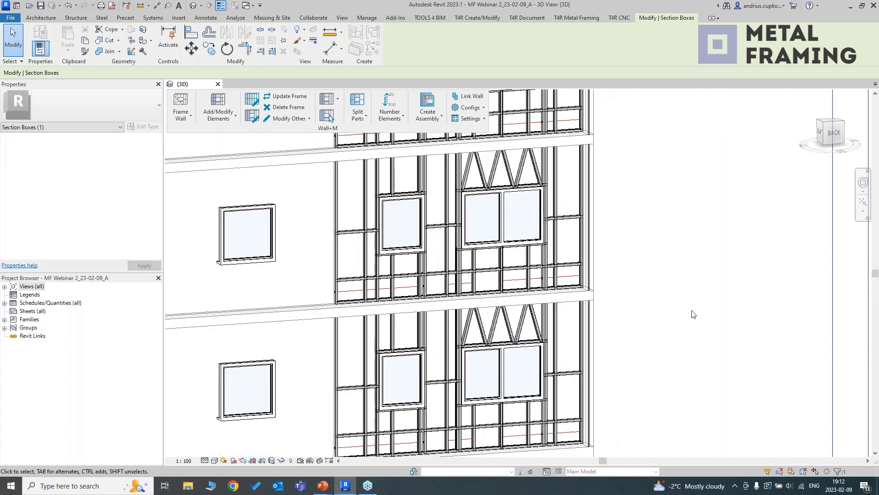
{"action": "left_click", "coordinate": [701, 291]}
{"action": "left_click", "coordinate": [143, 169]}
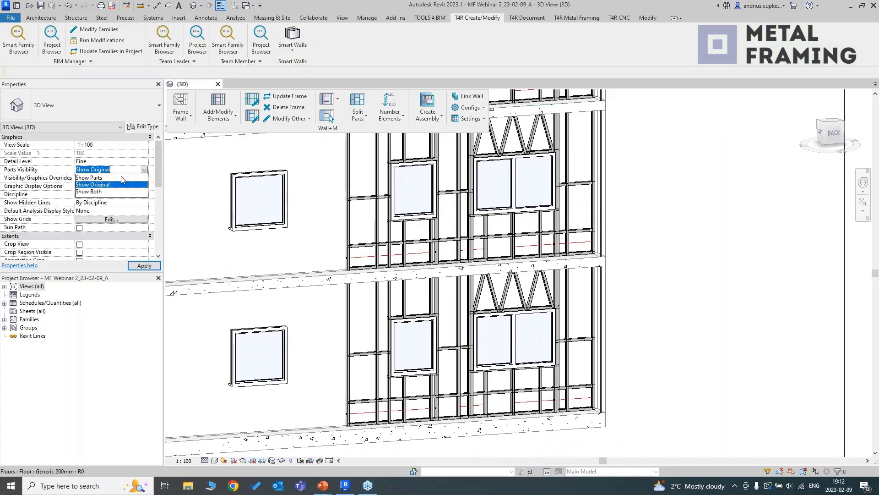
{"action": "left_click", "coordinate": [106, 177]}
{"action": "middle_click_drag", "start_coordinate": [694, 312], "coordinate": [710, 266]}
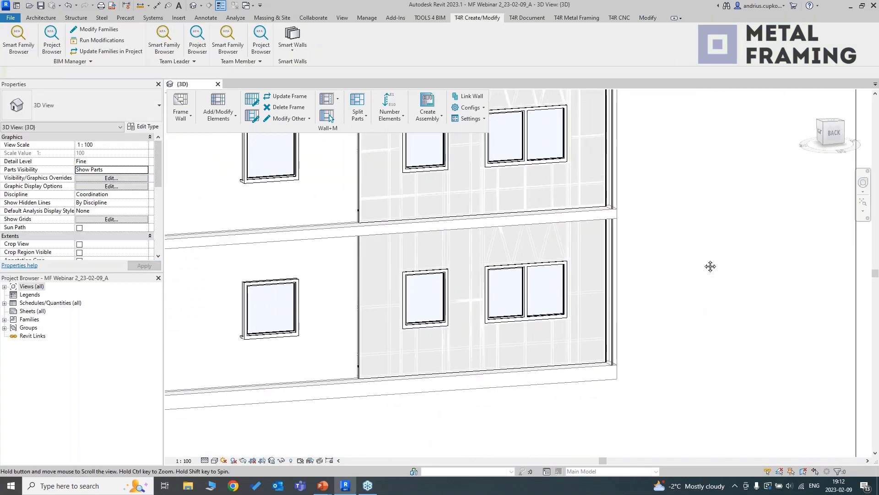
Start dividing the Level 1 interior sheathing part and check the filter options for intersecting named references without choosing any
{"action": "left_click", "coordinate": [362, 248]}
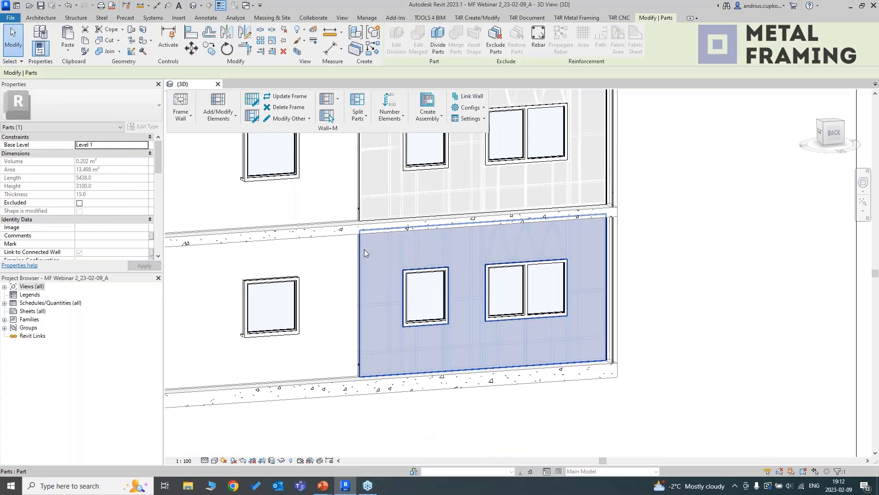
{"action": "scroll", "coordinate": [387, 258], "scroll_direction": "up", "scroll_amount": 1}
{"action": "middle_click_drag", "start_coordinate": [387, 258], "coordinate": [389, 252]}
{"action": "scroll", "coordinate": [394, 218], "scroll_direction": "up", "scroll_amount": 2}
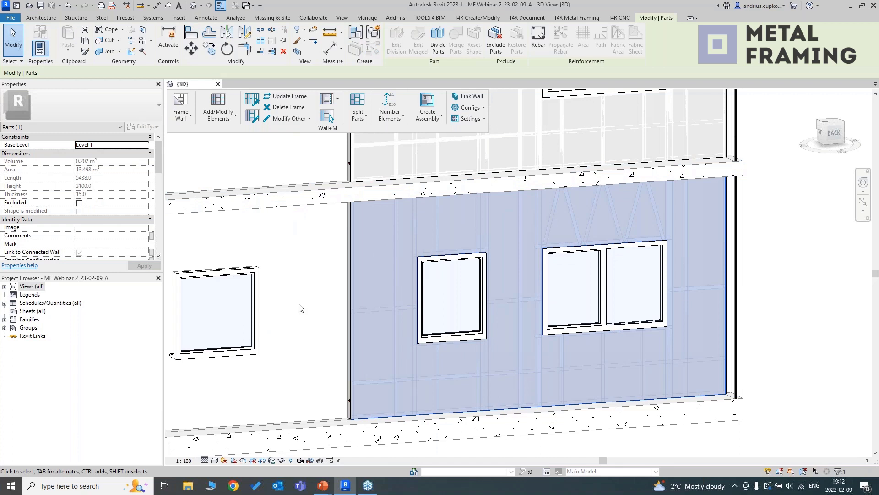
{"action": "scroll", "coordinate": [316, 300], "scroll_direction": "down", "scroll_amount": 1}
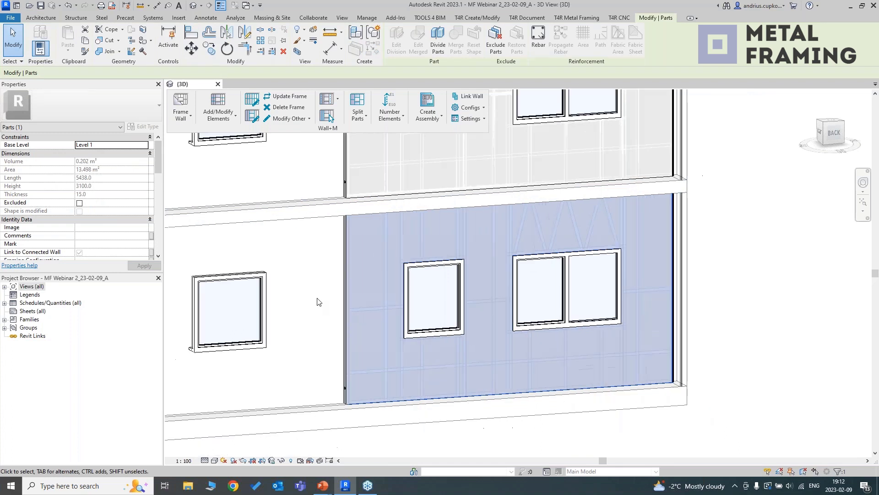
{"action": "scroll", "coordinate": [310, 282], "scroll_direction": "down", "scroll_amount": 1}
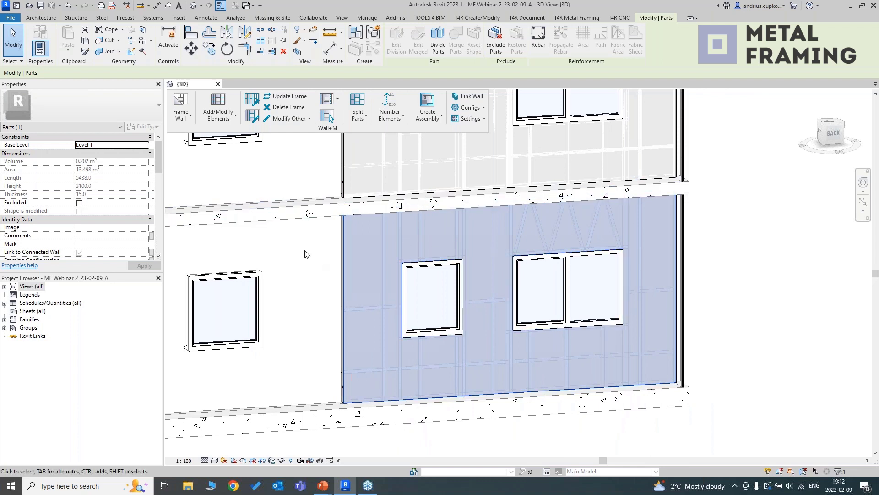
{"action": "left_click", "coordinate": [440, 42]}
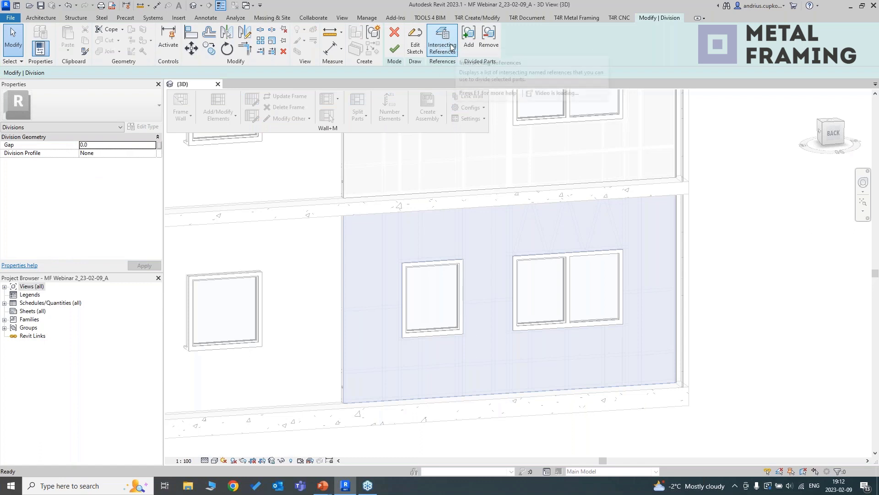
{"action": "left_click", "coordinate": [444, 43]}
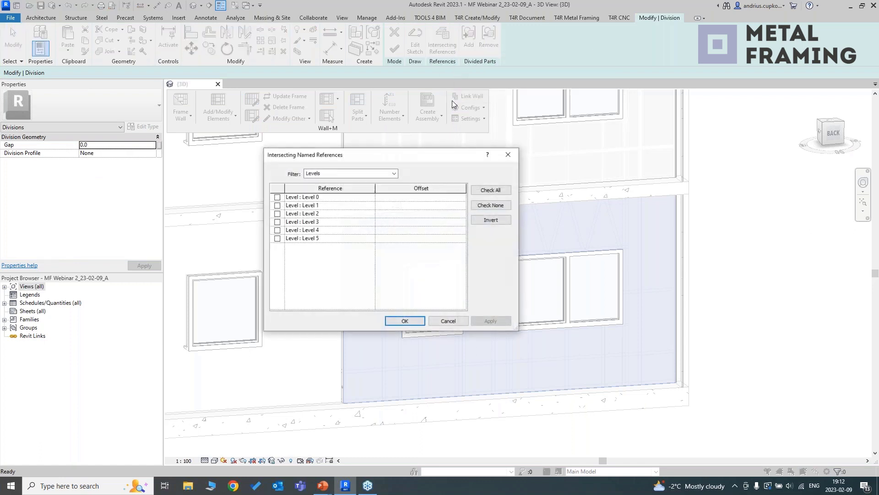
{"action": "left_click", "coordinate": [341, 173]}
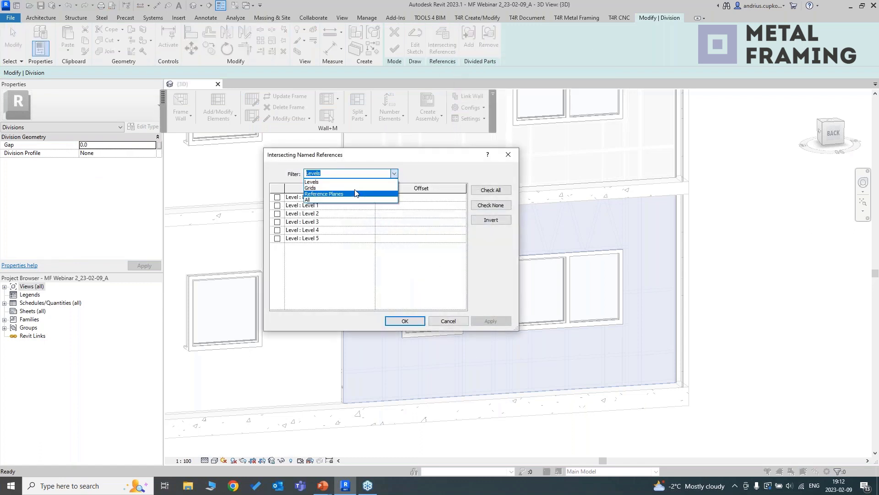
{"action": "left_click", "coordinate": [510, 155]}
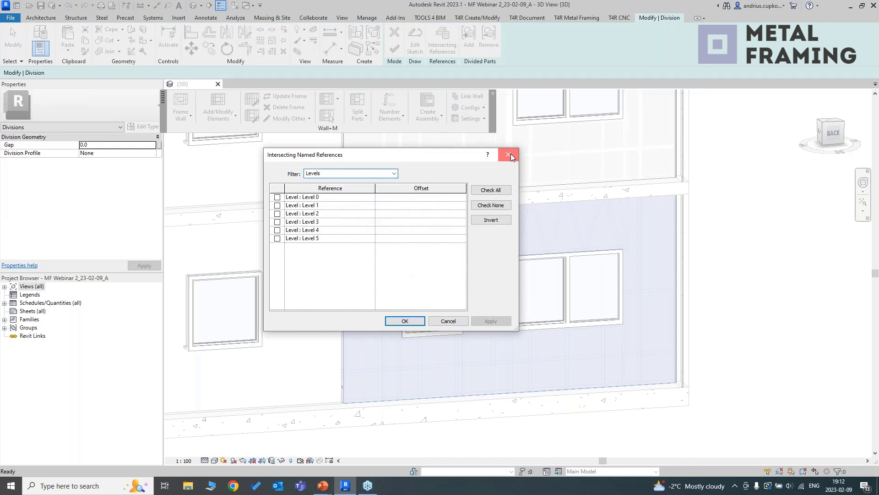
{"action": "left_click", "coordinate": [510, 156]}
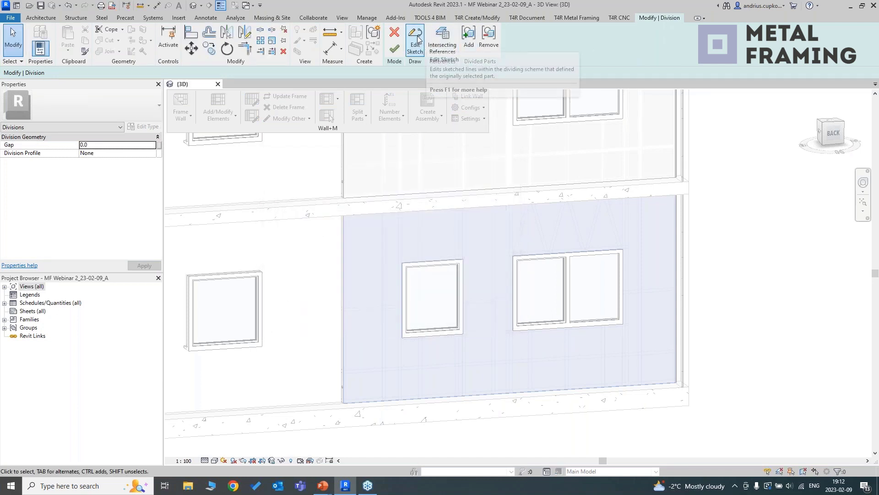
Divide the part with a sketched rectangle about 3400 mm high, running from the part's left edge to the middle of the small window
{"action": "left_click", "coordinate": [415, 45]}
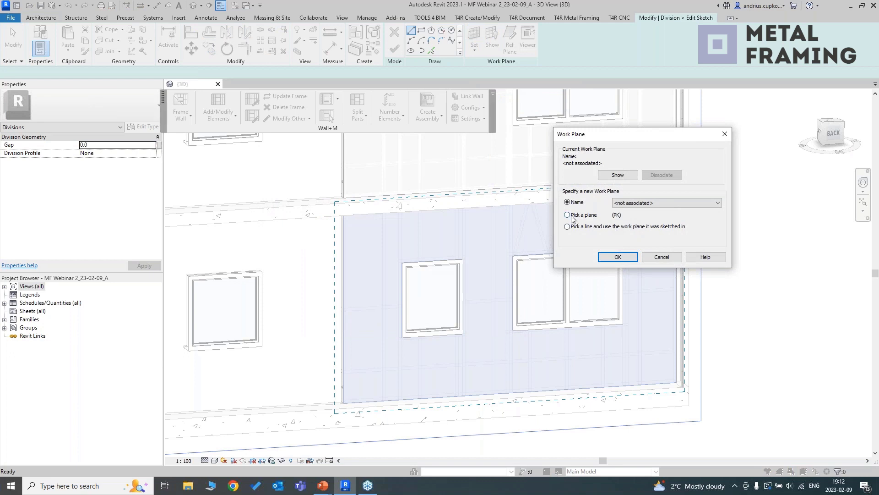
{"action": "left_click", "coordinate": [618, 257]}
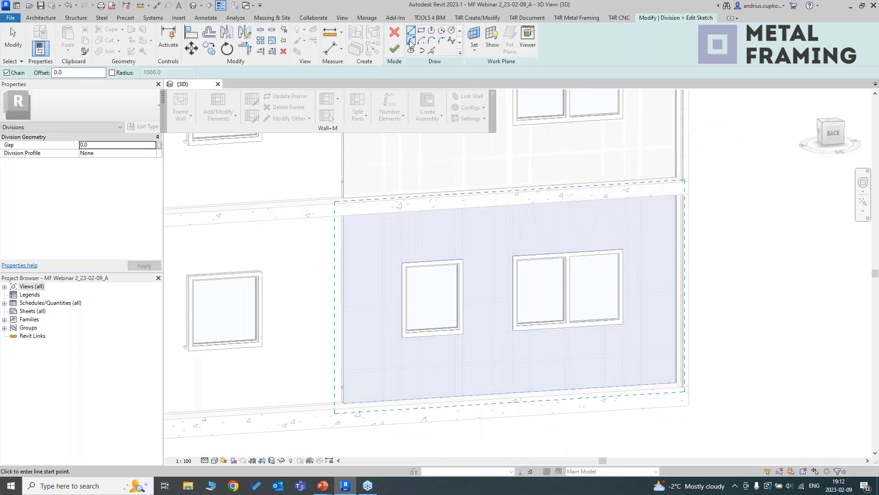
{"action": "left_click", "coordinate": [421, 31]}
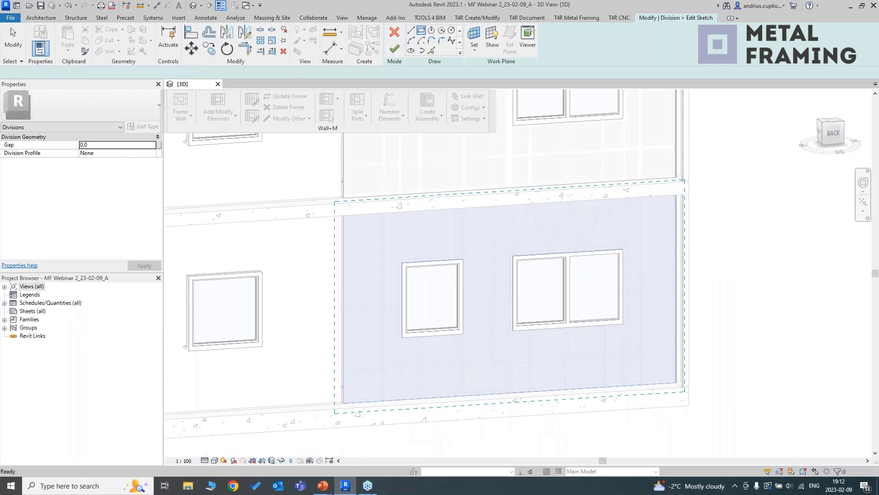
{"action": "left_click", "coordinate": [343, 201]}
{"action": "left_click", "coordinate": [470, 405]}
{"action": "key", "text": "Escape"}
{"action": "key", "text": "Escape"}
{"action": "left_click_drag", "start_coordinate": [470, 234], "coordinate": [433, 232]}
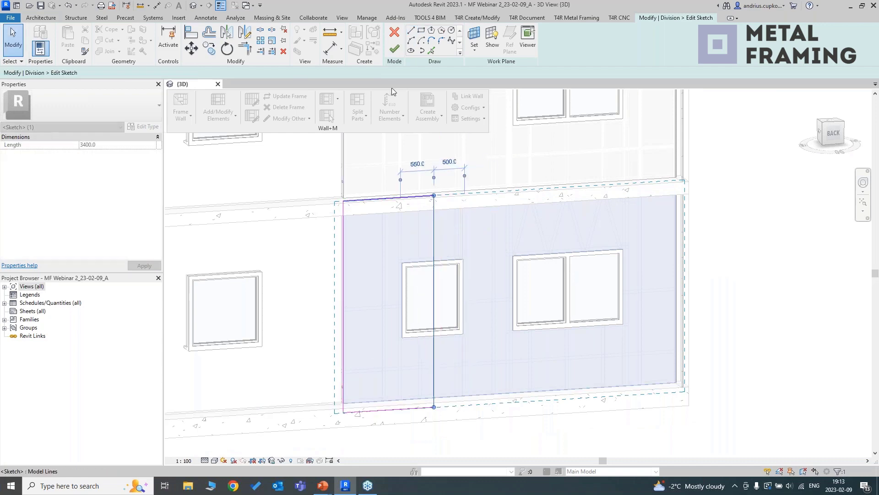
{"action": "left_click", "coordinate": [394, 48]}
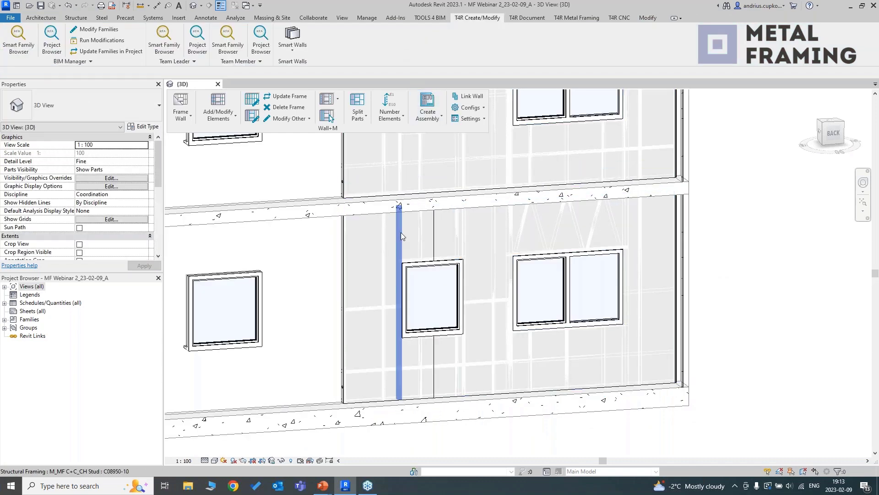
Inspect the two divided Level 1 sheathing parts and compare them with the undivided parts on the floors above
{"action": "left_click", "coordinate": [411, 235]}
{"action": "left_click", "coordinate": [449, 241]}
{"action": "mouse_move", "coordinate": [451, 247]}
{"action": "middle_mouse_down", "text": "shift"}
{"action": "mouse_move", "coordinate": [399, 230]}
{"action": "mouse_move", "coordinate": [448, 240]}
{"action": "mouse_move", "coordinate": [424, 231]}
{"action": "middle_mouse_up", "text": "shift"}
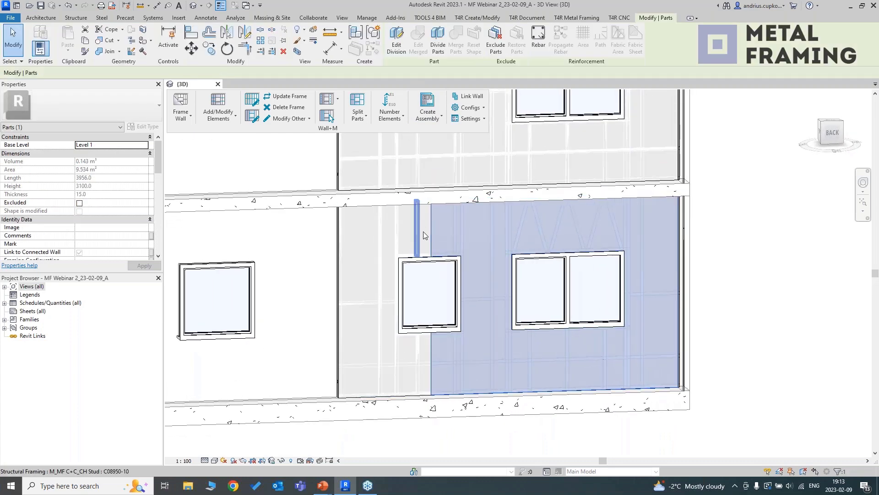
{"action": "left_click", "coordinate": [423, 231]}
{"action": "scroll", "coordinate": [640, 229], "scroll_direction": "down", "scroll_amount": 3}
{"action": "middle_click_drag", "start_coordinate": [671, 224], "coordinate": [684, 289]}
{"action": "scroll", "coordinate": [671, 271], "scroll_direction": "down", "scroll_amount": 2}
{"action": "middle_click_drag", "start_coordinate": [673, 214], "coordinate": [628, 246]}
{"action": "left_click", "coordinate": [642, 298]}
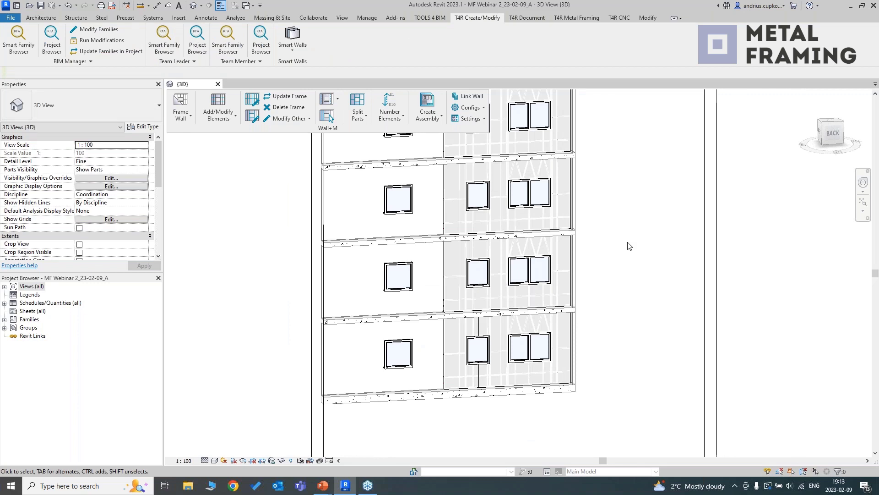
Select an interior sheathing part on each of the four floors and split them all with Wall+M Split Parts
{"action": "scroll", "coordinate": [495, 361], "scroll_direction": "up", "scroll_amount": 3}
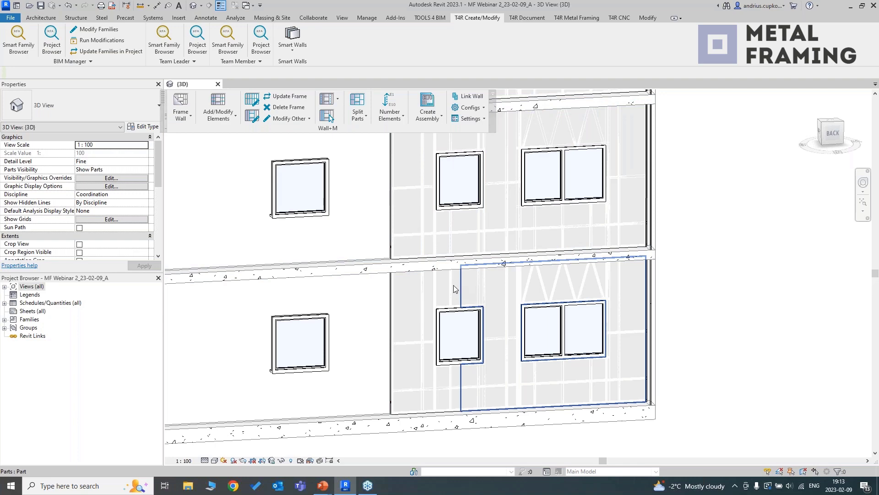
{"action": "left_click", "coordinate": [414, 293]}
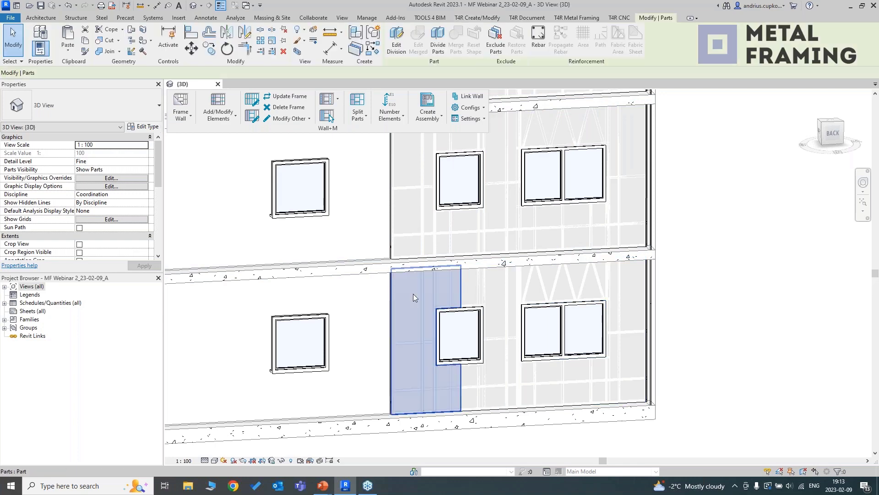
{"action": "middle_click_drag", "start_coordinate": [408, 221], "coordinate": [393, 352]}
{"action": "left_click", "coordinate": [403, 265], "text": "ctrl"}
{"action": "scroll", "coordinate": [403, 266], "scroll_direction": "down", "scroll_amount": 1}
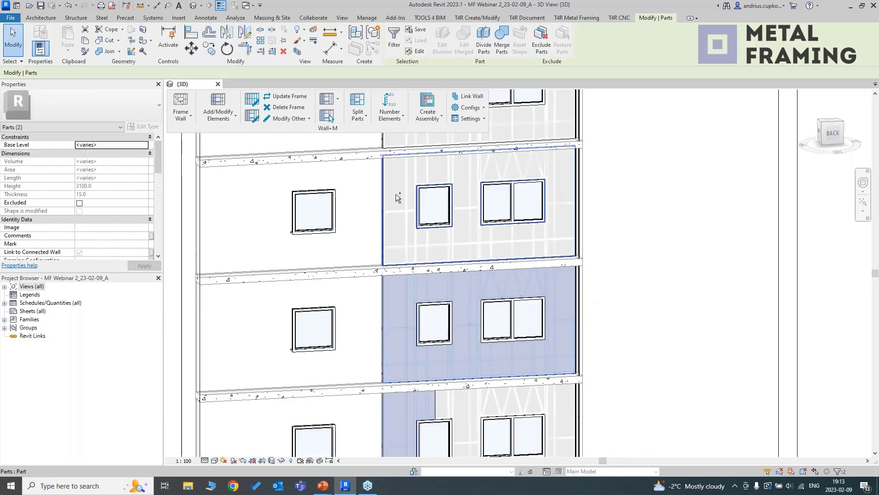
{"action": "left_click", "coordinate": [396, 194], "text": "ctrl"}
{"action": "middle_click_drag", "start_coordinate": [404, 238], "coordinate": [401, 259]}
{"action": "scroll", "coordinate": [403, 262], "scroll_direction": "down", "scroll_amount": 2}
{"action": "left_click", "coordinate": [399, 176], "text": "ctrl"}
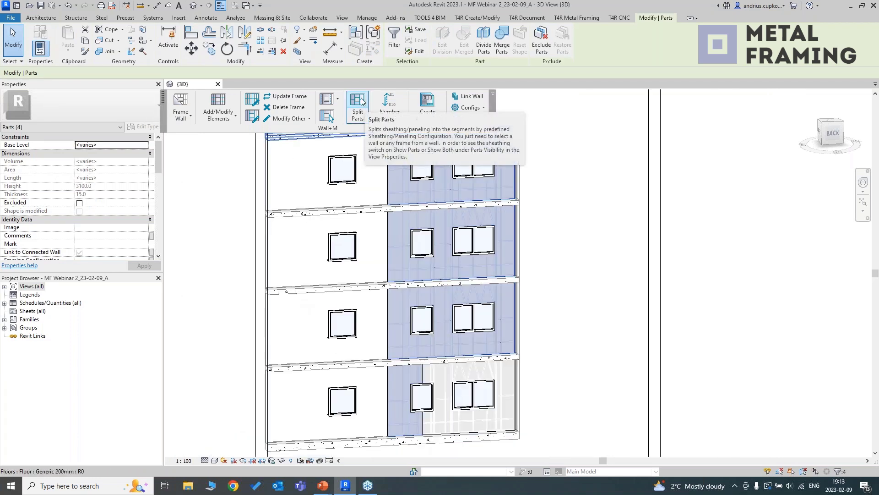
{"action": "left_click", "coordinate": [361, 99]}
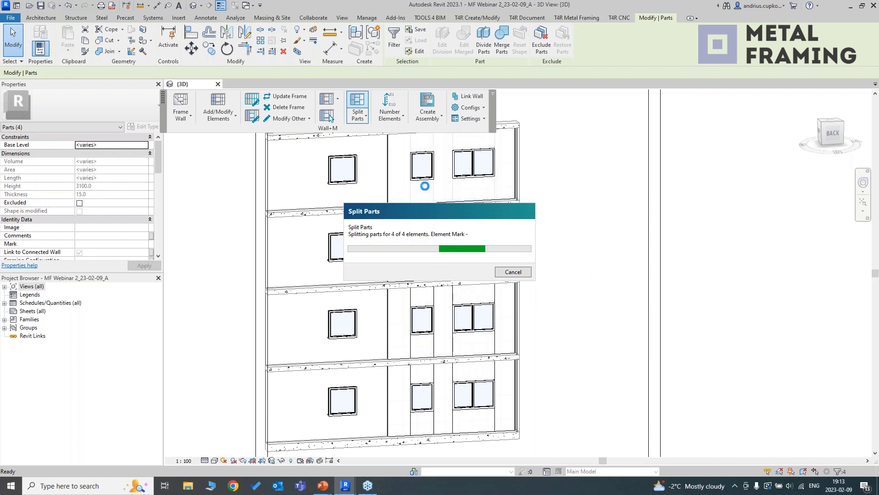
{"action": "left_click", "coordinate": [562, 189]}
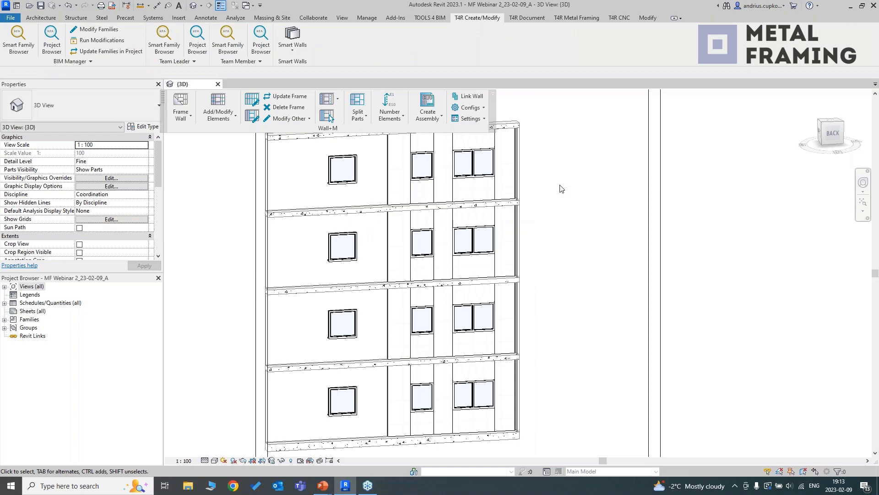
Examine the sheathing splits around the openings on all floors, including the Level 1 part beside the small window
{"action": "scroll", "coordinate": [418, 148], "scroll_direction": "up", "scroll_amount": 3}
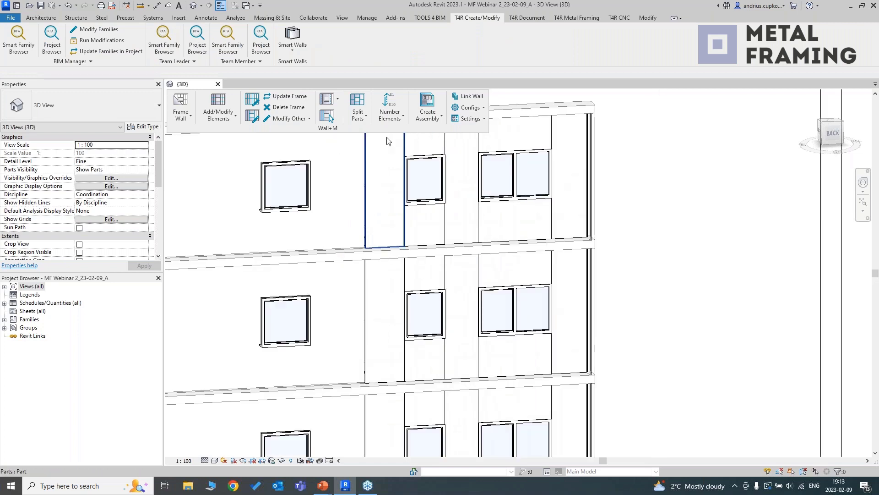
{"action": "scroll", "coordinate": [397, 145], "scroll_direction": "up", "scroll_amount": 2}
{"action": "scroll", "coordinate": [407, 156], "scroll_direction": "down", "scroll_amount": 3}
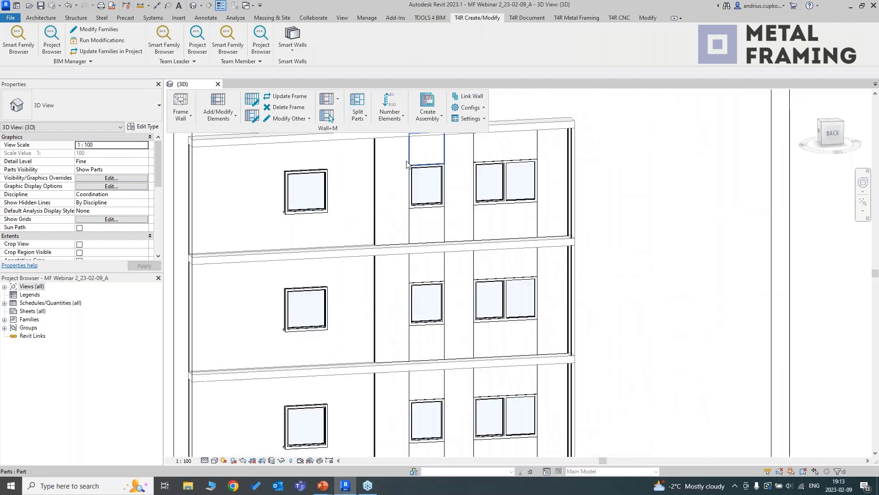
{"action": "scroll", "coordinate": [435, 229], "scroll_direction": "down", "scroll_amount": 2}
{"action": "scroll", "coordinate": [403, 266], "scroll_direction": "up", "scroll_amount": 4}
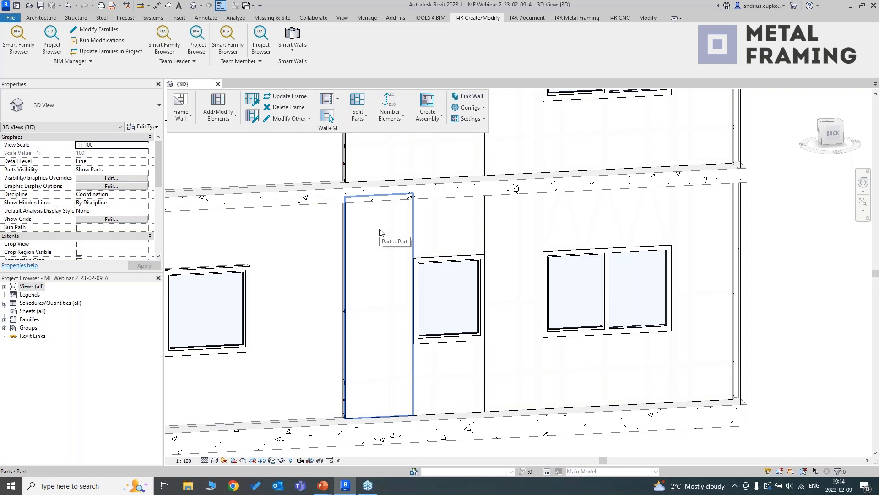
{"action": "scroll", "coordinate": [410, 269], "scroll_direction": "up", "scroll_amount": 5}
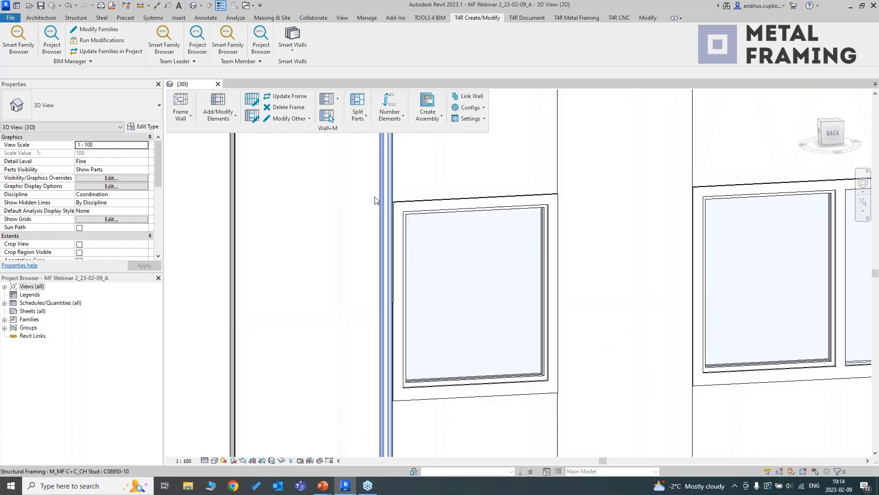
{"action": "left_click", "coordinate": [375, 202]}
{"action": "scroll", "coordinate": [380, 203], "scroll_direction": "down", "scroll_amount": 2}
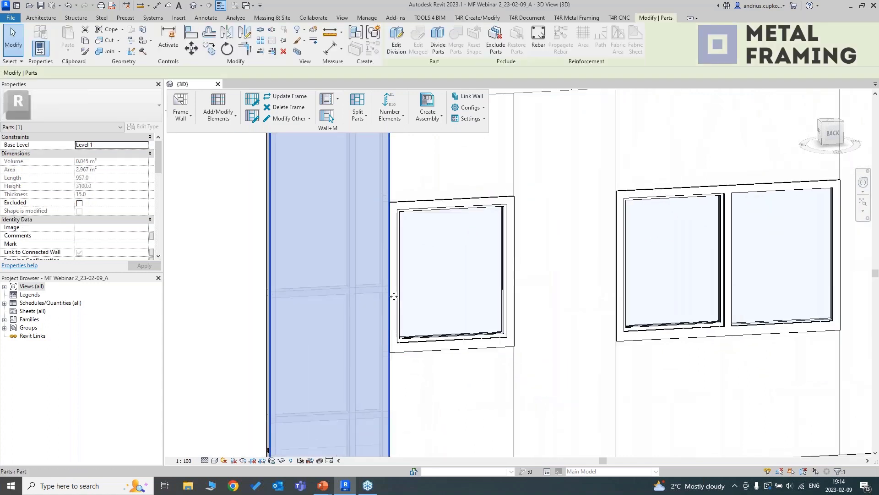
{"action": "scroll", "coordinate": [387, 221], "scroll_direction": "down", "scroll_amount": 4}
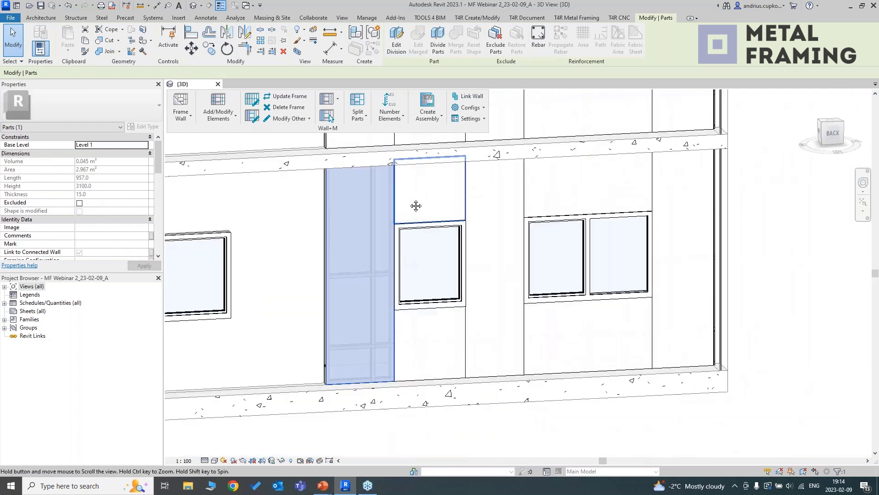
{"action": "scroll", "coordinate": [421, 216], "scroll_direction": "up", "scroll_amount": 1}
In the sheathing configuration's layout, set Vertical Split On Opening Side to None for both inner layers and save it
{"action": "left_click", "coordinate": [470, 107]}
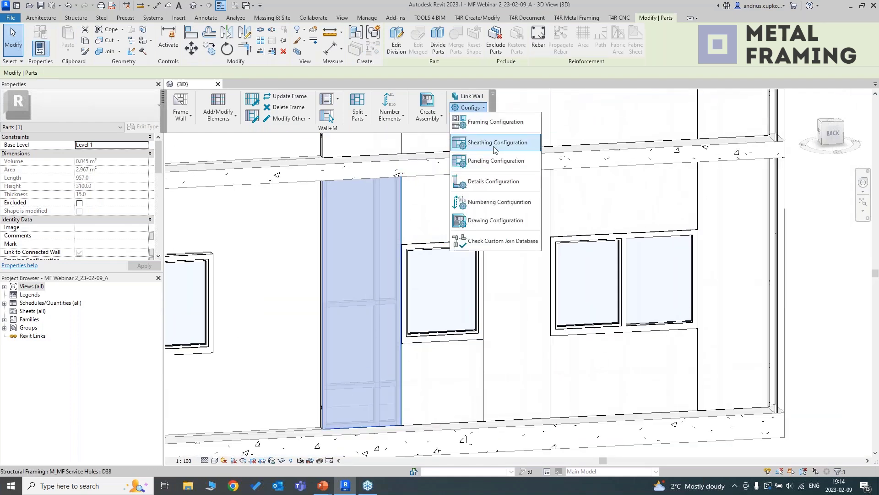
{"action": "left_click", "coordinate": [492, 150]}
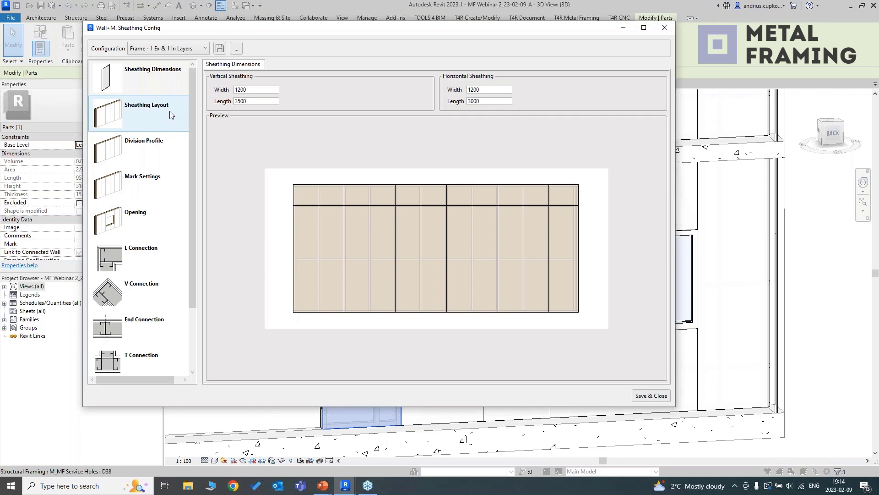
{"action": "left_click", "coordinate": [169, 111]}
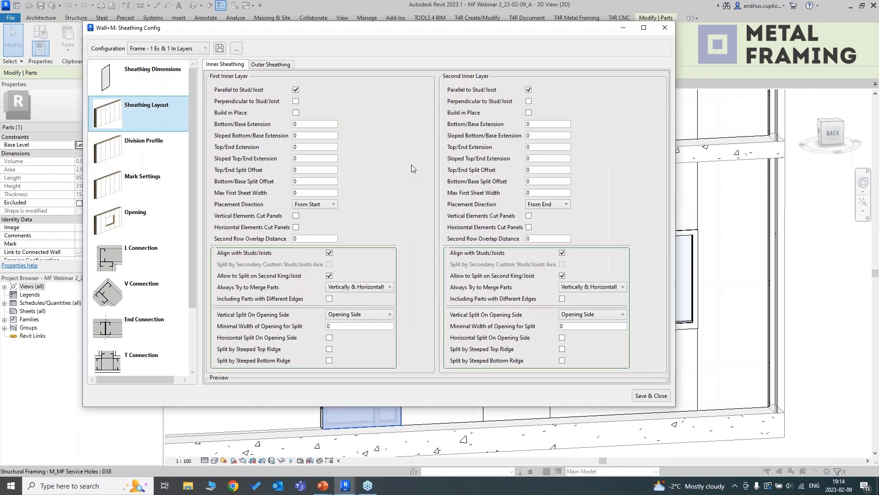
{"action": "left_click", "coordinate": [382, 317]}
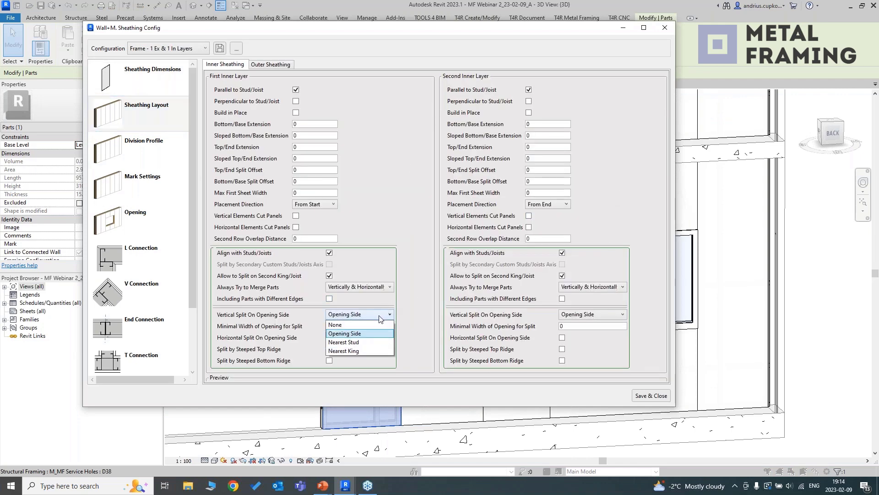
{"action": "left_click", "coordinate": [364, 325]}
{"action": "left_click", "coordinate": [575, 312]}
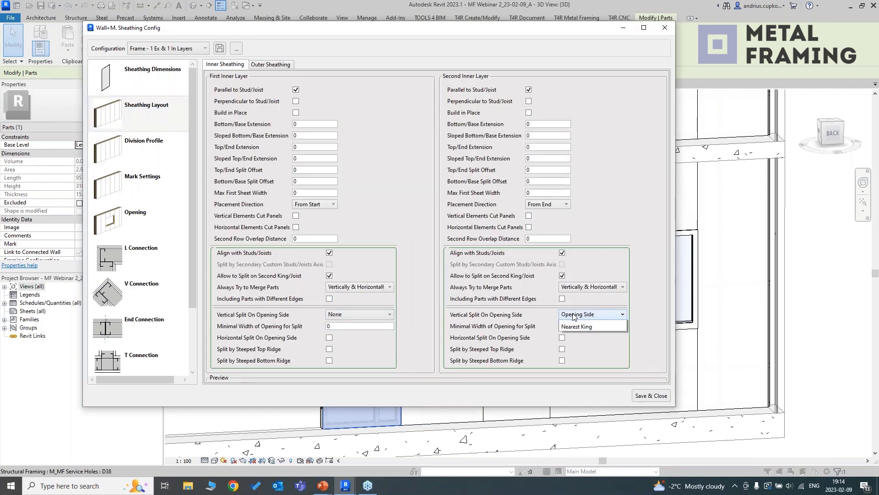
{"action": "left_click", "coordinate": [570, 324]}
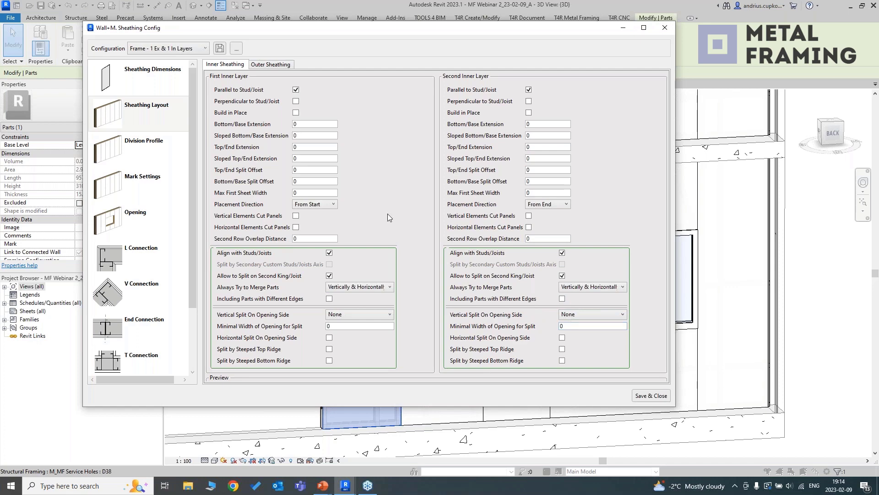
{"action": "left_click", "coordinate": [651, 396]}
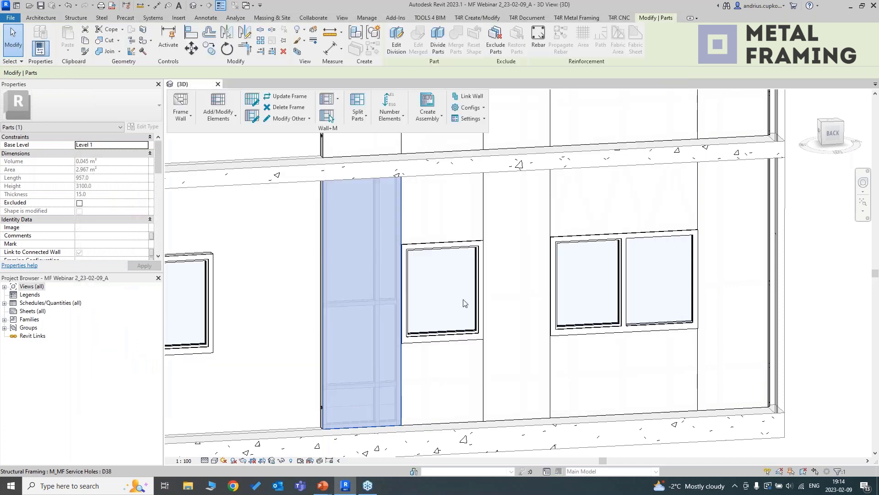
Add a Level 2 sheathing part and a frame member on each of the two floors above to the selection, and run Wall+M Split Parts
{"action": "scroll", "coordinate": [458, 304], "scroll_direction": "down", "scroll_amount": 3}
{"action": "left_click", "coordinate": [469, 241], "text": "ctrl"}
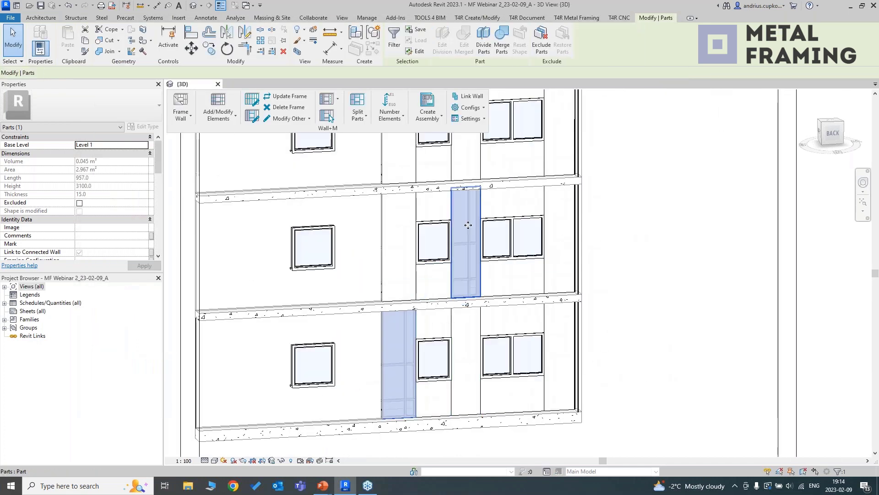
{"action": "middle_click_drag", "start_coordinate": [462, 272], "coordinate": [438, 308]}
{"action": "left_click", "coordinate": [438, 308], "text": "ctrl"}
{"action": "middle_click_drag", "start_coordinate": [436, 200], "coordinate": [434, 271]}
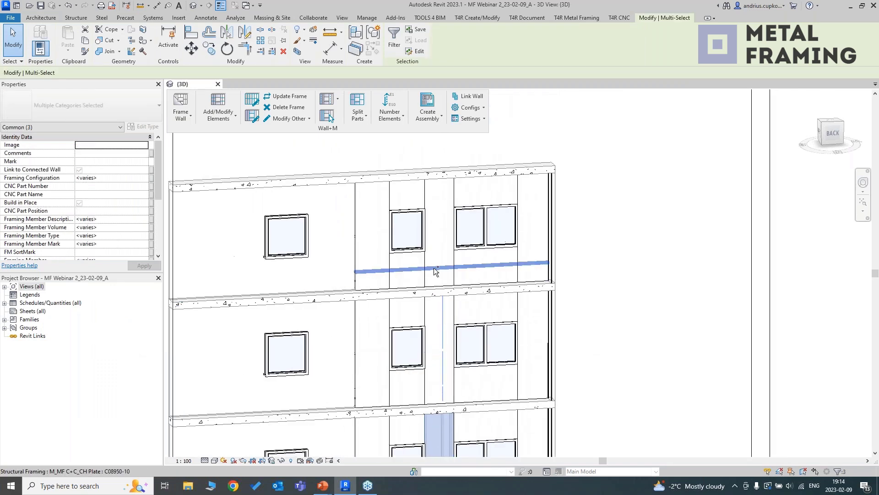
{"action": "left_click", "coordinate": [435, 269], "text": "ctrl"}
{"action": "scroll", "coordinate": [579, 352], "scroll_direction": "down", "scroll_amount": 3}
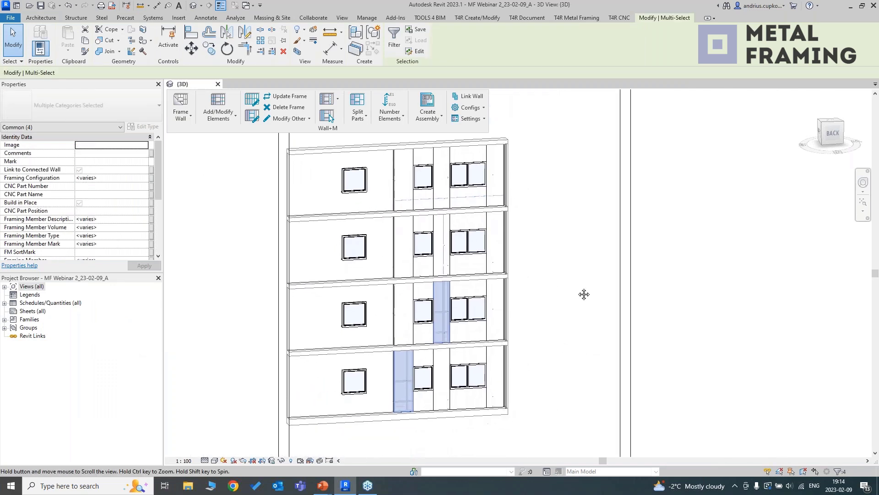
{"action": "scroll", "coordinate": [574, 306], "scroll_direction": "up", "scroll_amount": 2}
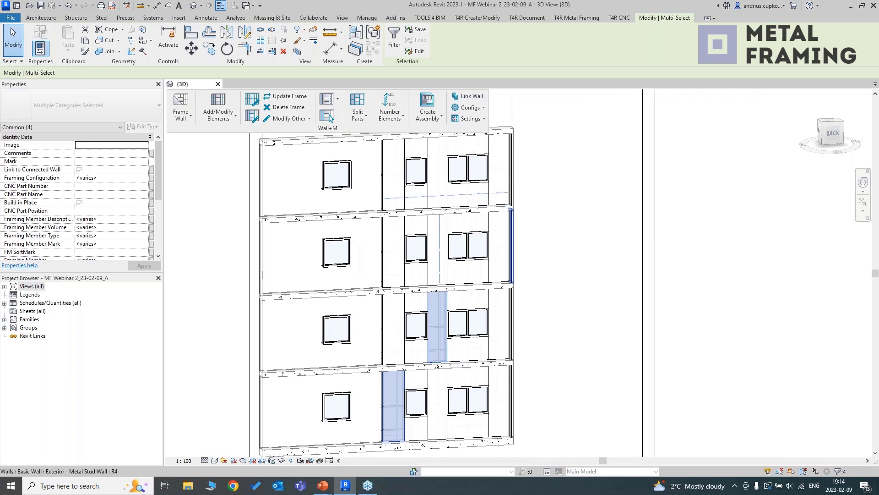
{"action": "left_click", "coordinate": [358, 104]}
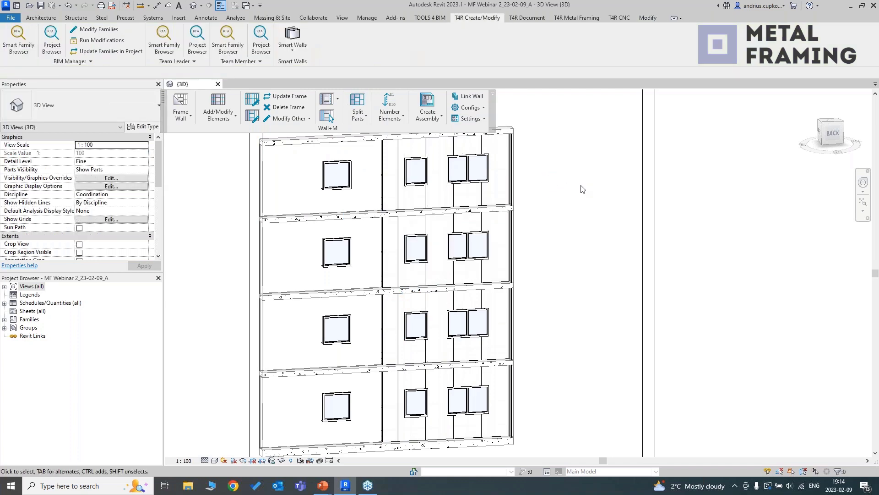
Turn the 3D view to the building's front and set its Parts Visibility to Show Original
{"action": "scroll", "coordinate": [571, 188], "scroll_direction": "down", "scroll_amount": 2}
{"action": "middle_click_drag", "start_coordinate": [564, 187], "coordinate": [609, 183], "text": "shift"}
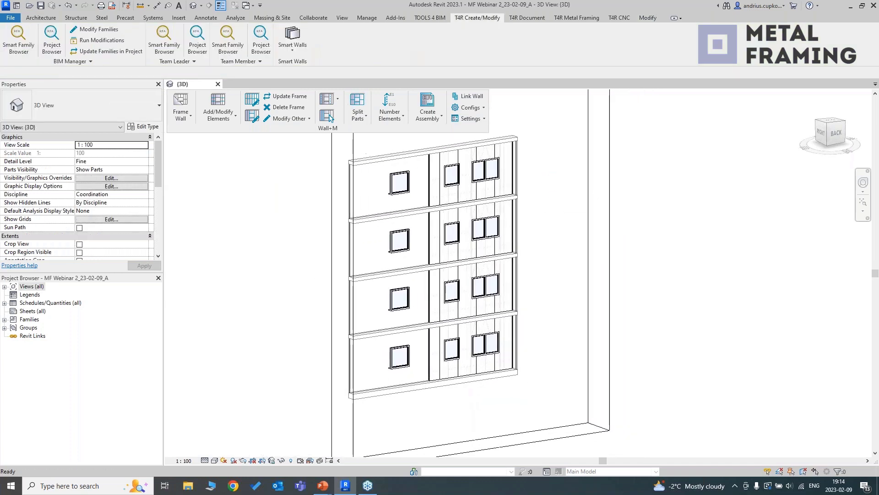
{"action": "left_click", "coordinate": [609, 183]}
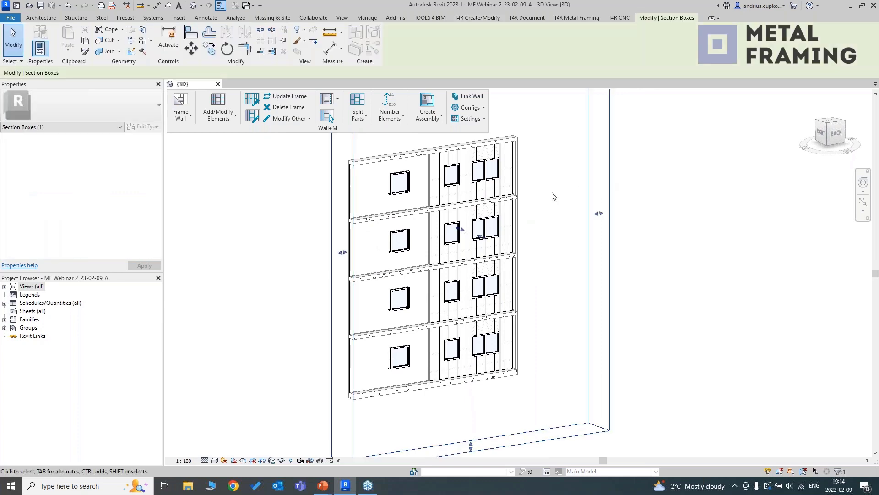
{"action": "middle_click_drag", "start_coordinate": [566, 198], "coordinate": [702, 294], "text": "shift"}
{"action": "left_click", "coordinate": [718, 282]}
{"action": "left_click", "coordinate": [112, 169]}
{"action": "left_click", "coordinate": [145, 169]}
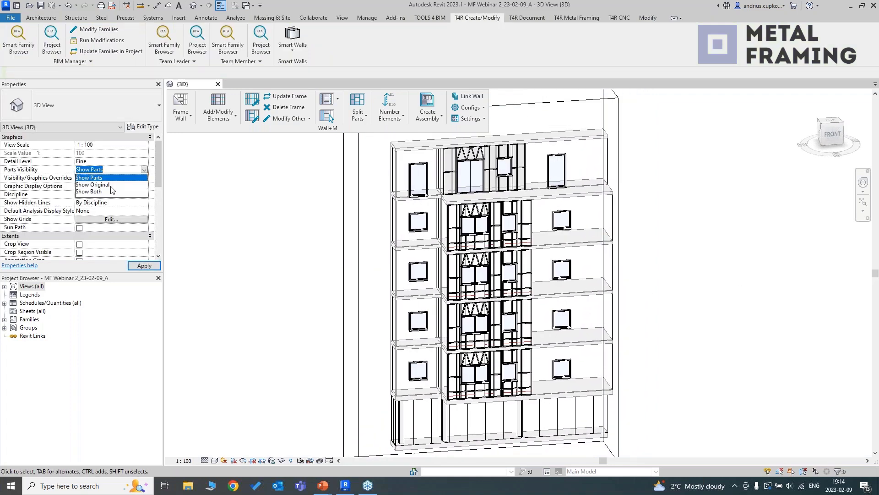
{"action": "left_click", "coordinate": [94, 185]}
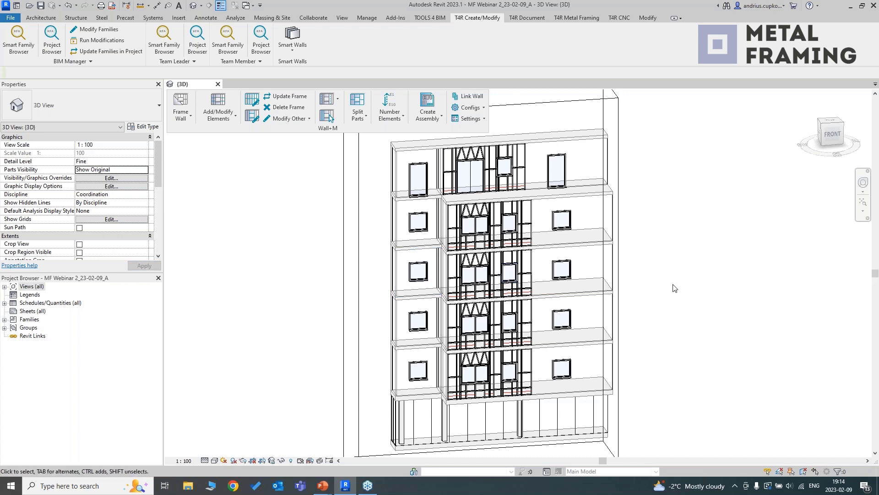
{"action": "middle_click_drag", "start_coordinate": [673, 288], "coordinate": [642, 281]}
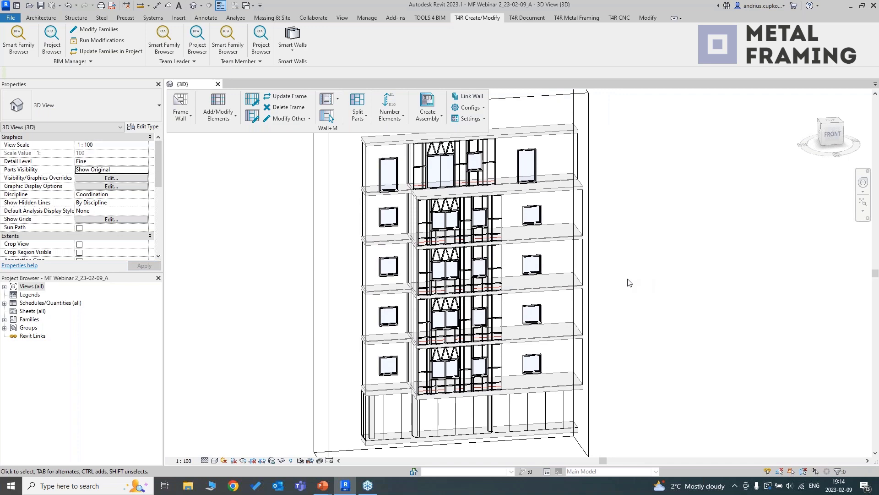
Set the Mark of the unframed Level 3 front wall beside the framed bay to 1
{"action": "scroll", "coordinate": [566, 284], "scroll_direction": "up", "scroll_amount": 2}
{"action": "left_click", "coordinate": [556, 289]}
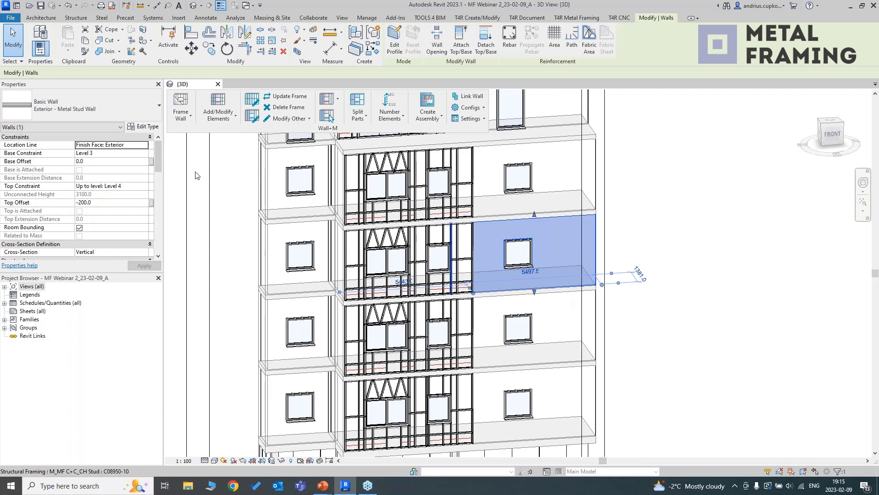
{"action": "scroll", "coordinate": [548, 248], "scroll_direction": "down", "scroll_amount": 2}
{"action": "scroll", "coordinate": [548, 251], "scroll_direction": "up", "scroll_amount": 1}
{"action": "scroll", "coordinate": [92, 196], "scroll_direction": "down", "scroll_amount": 7}
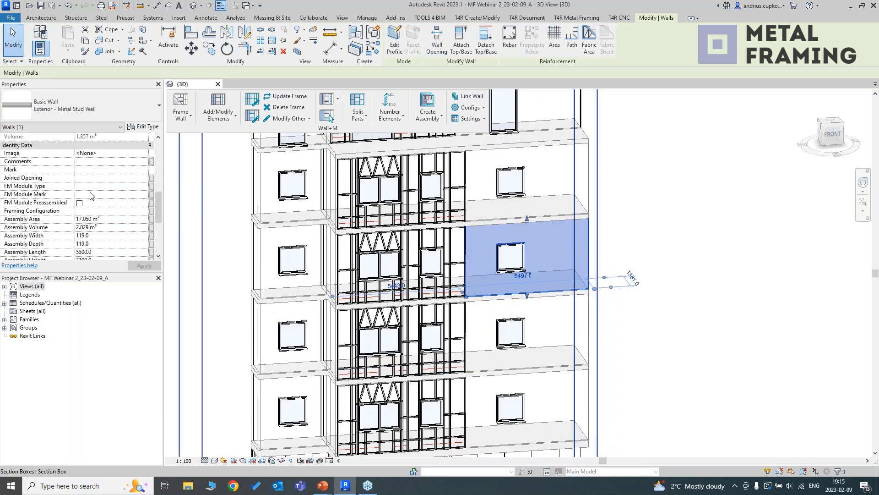
{"action": "left_click", "coordinate": [94, 170]}
{"action": "type", "text": "1"}
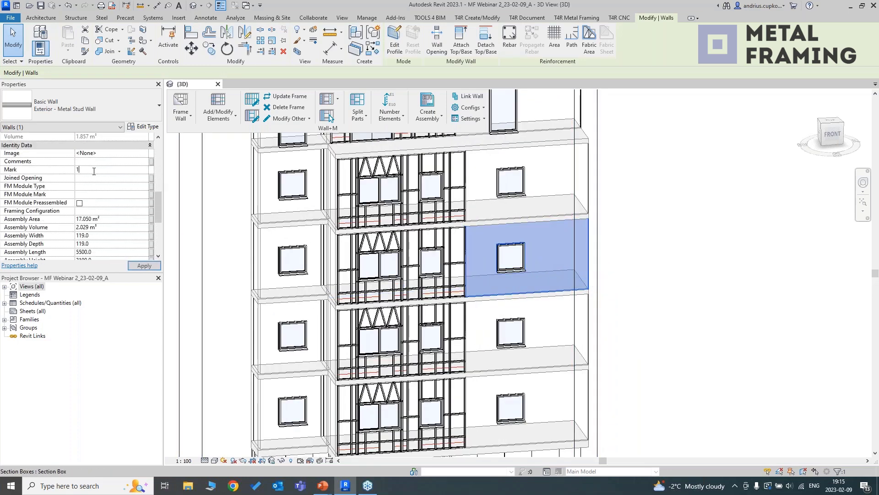
Set the Mark of the matching unframed Level 2 front wall to 2
{"action": "middle_click_drag", "start_coordinate": [620, 274], "coordinate": [603, 246]}
{"action": "scroll", "coordinate": [582, 285], "scroll_direction": "up", "scroll_amount": 2}
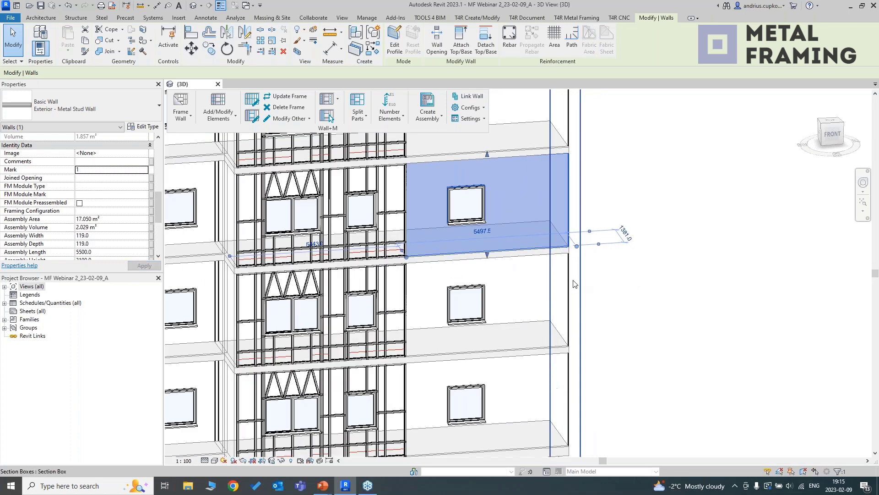
{"action": "left_click", "coordinate": [569, 283]}
{"action": "left_click", "coordinate": [109, 172]}
{"action": "type", "text": "2"}
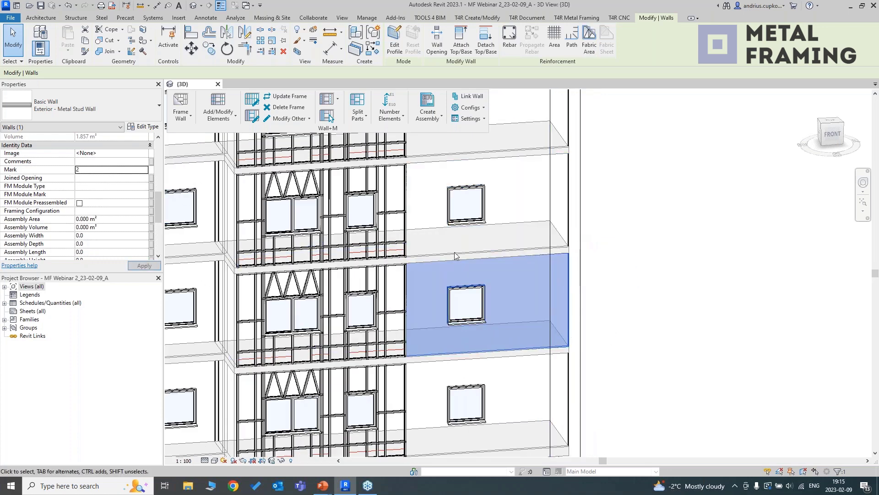
Set the Mark of the matching unframed Level 1 front wall to 3 and clear the selection
{"action": "middle_click_drag", "start_coordinate": [631, 333], "coordinate": [625, 311]}
{"action": "left_click", "coordinate": [558, 338]}
{"action": "left_click", "coordinate": [109, 169]}
{"action": "type", "text": "3"}
{"action": "left_click", "coordinate": [688, 241]}
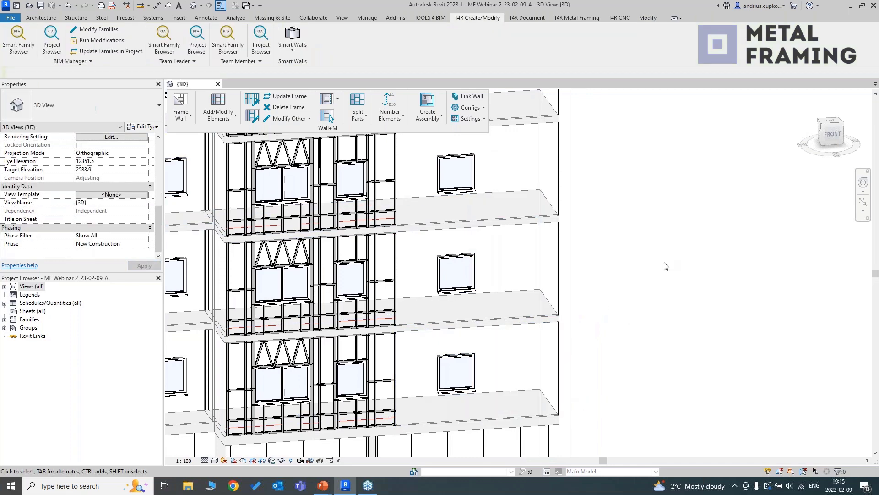
Number all walls automatically with Wall+M Number Walls
{"action": "scroll", "coordinate": [664, 275], "scroll_direction": "down", "scroll_amount": 3}
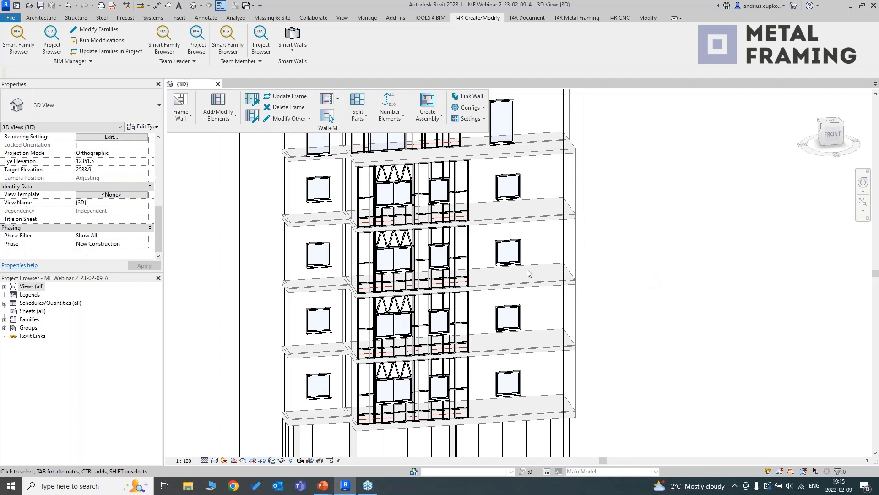
{"action": "scroll", "coordinate": [527, 270], "scroll_direction": "up", "scroll_amount": 2}
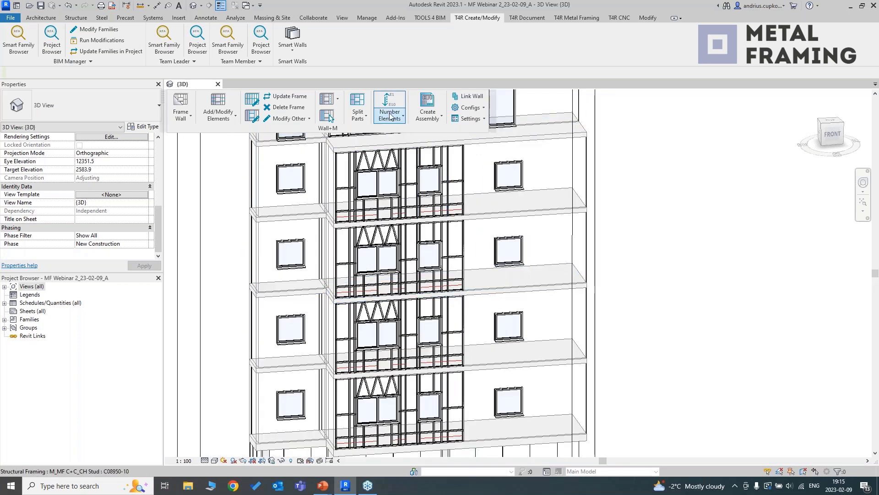
{"action": "left_click", "coordinate": [389, 113]}
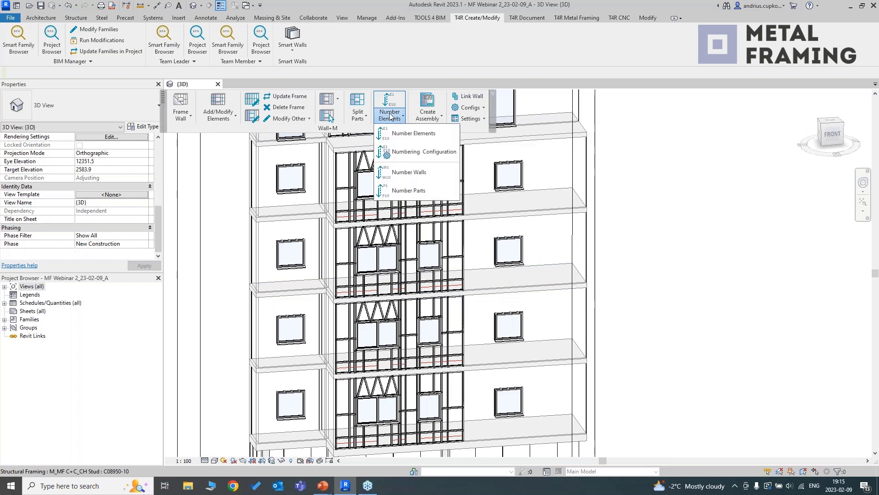
{"action": "left_click", "coordinate": [439, 172]}
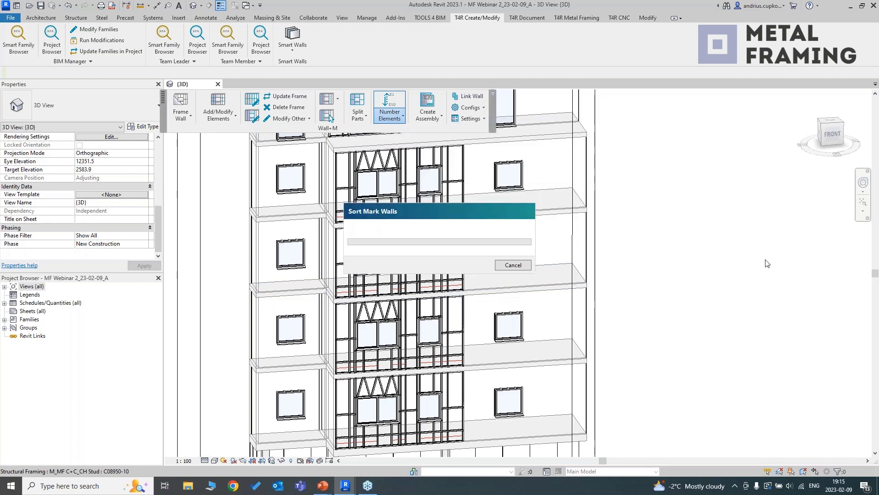
Check the Mark values of the unframed front walls on Levels 3, 1 and 4
{"action": "left_click", "coordinate": [584, 245]}
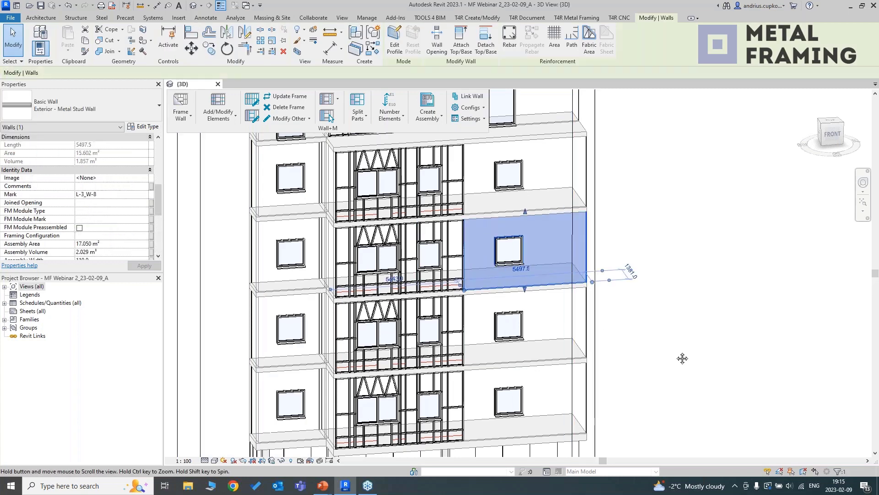
{"action": "middle_click_drag", "start_coordinate": [682, 357], "coordinate": [676, 342]}
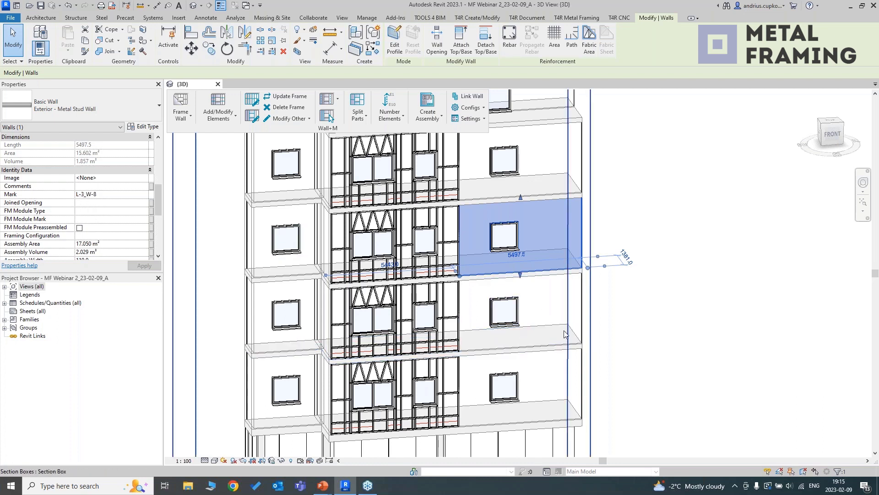
{"action": "left_click", "coordinate": [538, 419]}
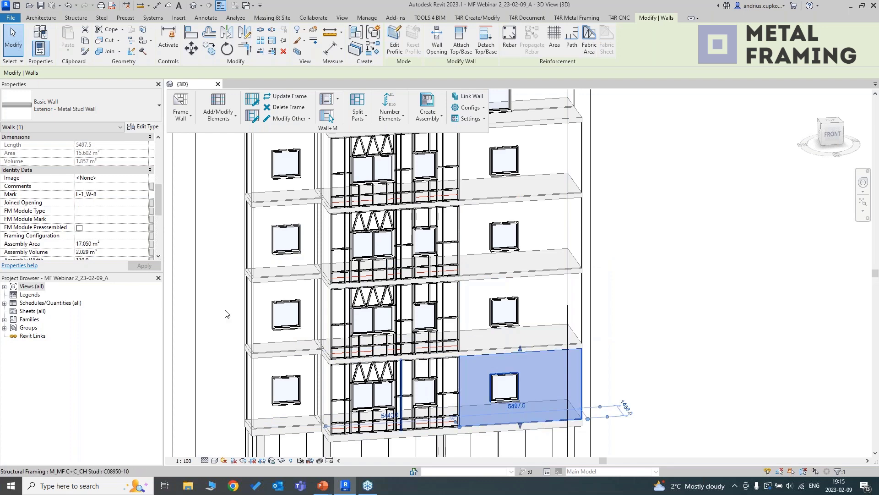
{"action": "left_click", "coordinate": [546, 196]}
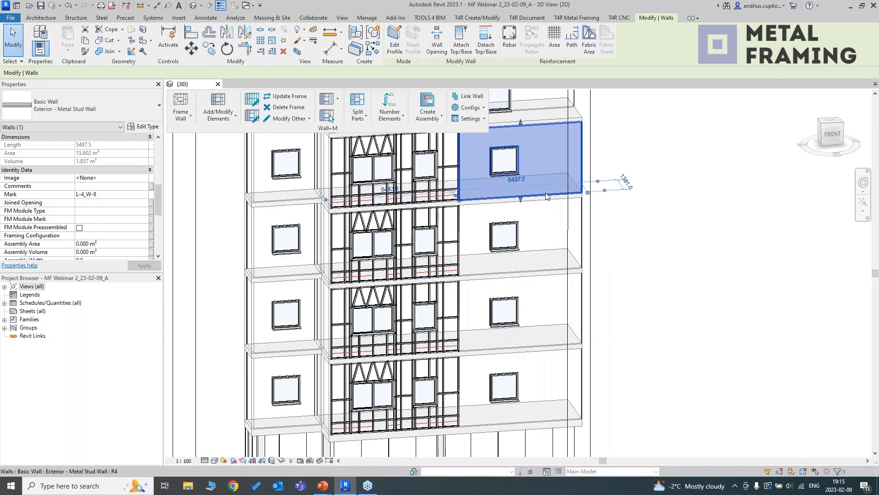
{"action": "scroll", "coordinate": [654, 271], "scroll_direction": "down", "scroll_amount": 2}
{"action": "left_click", "coordinate": [654, 271]}
Inspect the framing member properties of a stud, a straight top cripple, a slanted top cripple and a blocking piece in the Level 3 frame
{"action": "scroll", "coordinate": [465, 228], "scroll_direction": "up", "scroll_amount": 5}
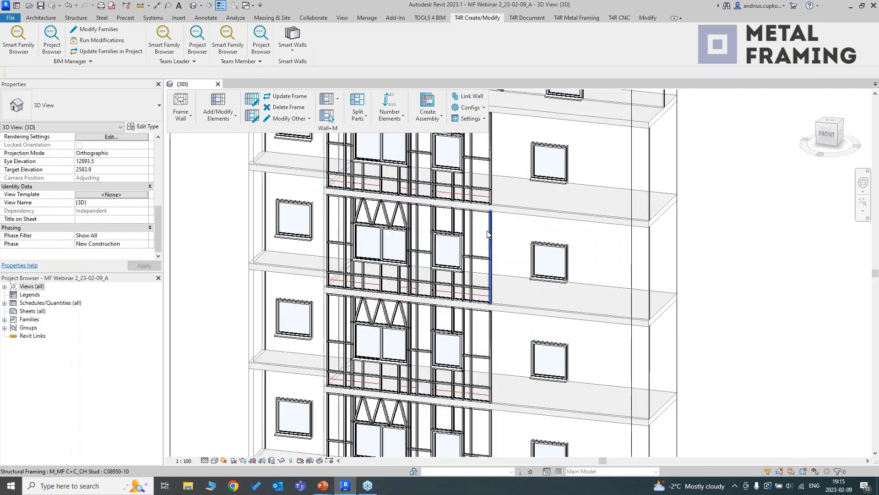
{"action": "left_click", "coordinate": [465, 227]}
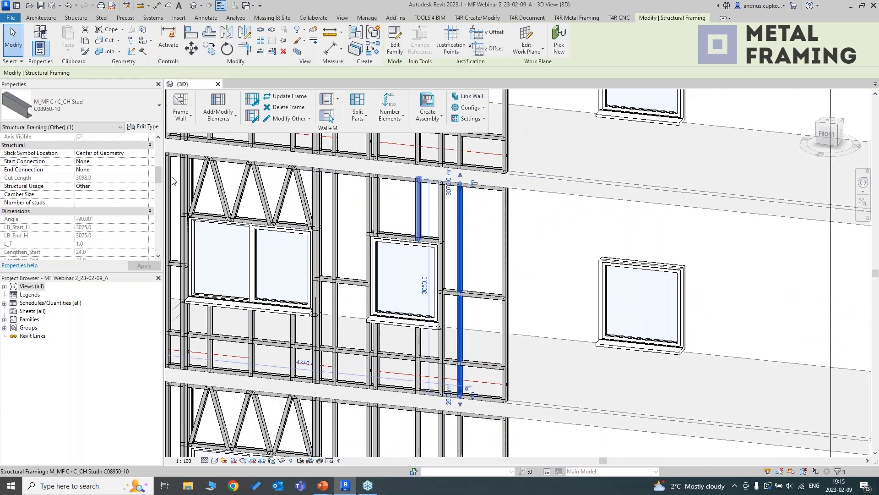
{"action": "scroll", "coordinate": [92, 172], "scroll_direction": "down", "scroll_amount": 4}
{"action": "scroll", "coordinate": [91, 171], "scroll_direction": "down", "scroll_amount": 2}
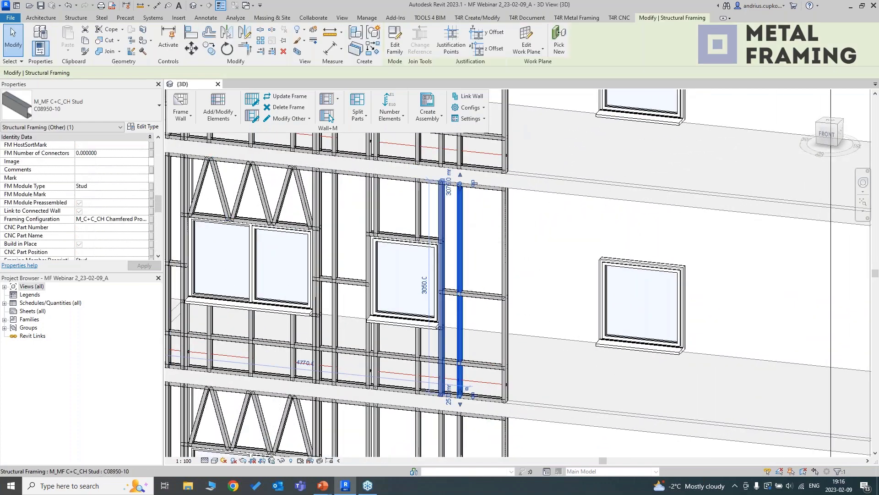
{"action": "scroll", "coordinate": [105, 198], "scroll_direction": "down", "scroll_amount": 3}
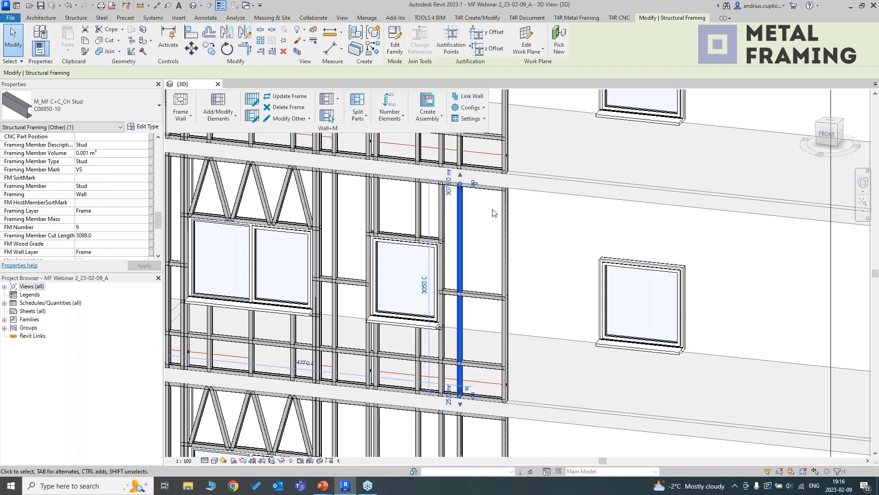
{"action": "left_click", "coordinate": [418, 211]}
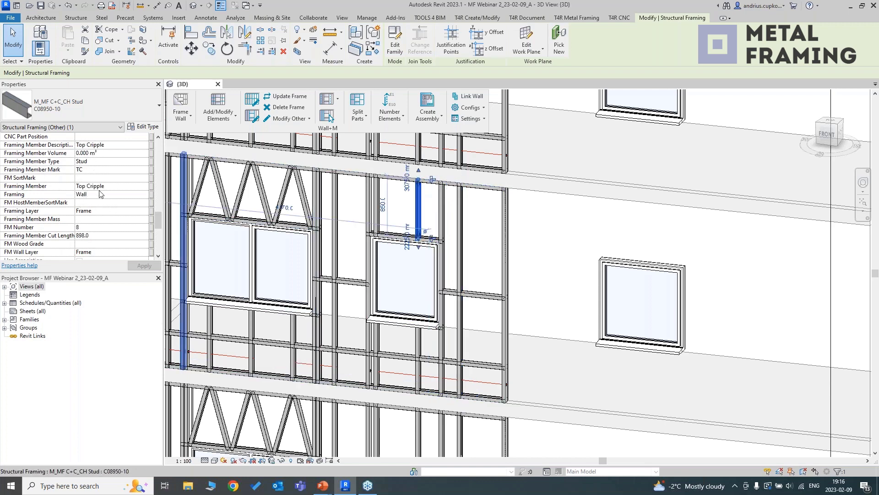
{"action": "left_click", "coordinate": [304, 198]}
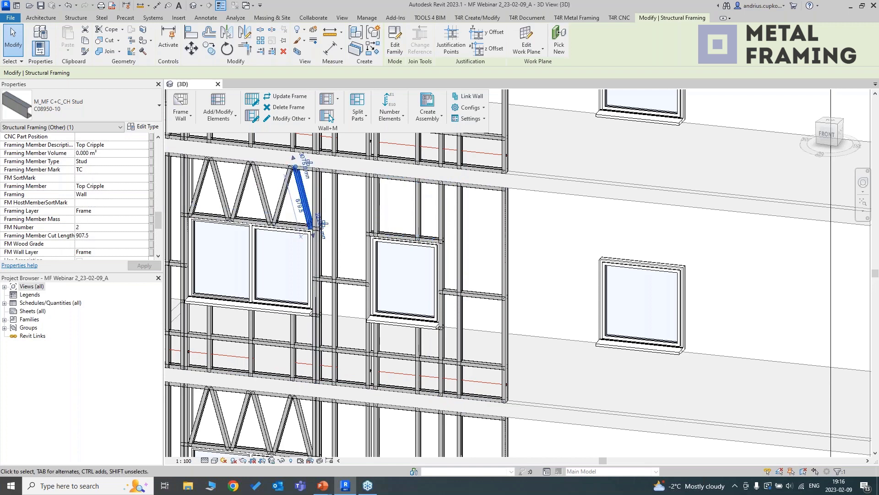
{"action": "left_click", "coordinate": [346, 282]}
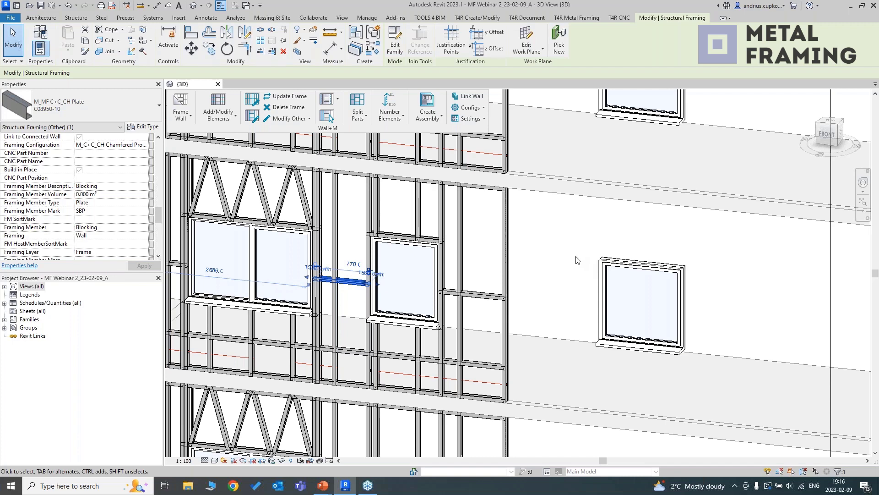
{"action": "scroll", "coordinate": [566, 254], "scroll_direction": "down", "scroll_amount": 1}
{"action": "key", "text": "Escape"}
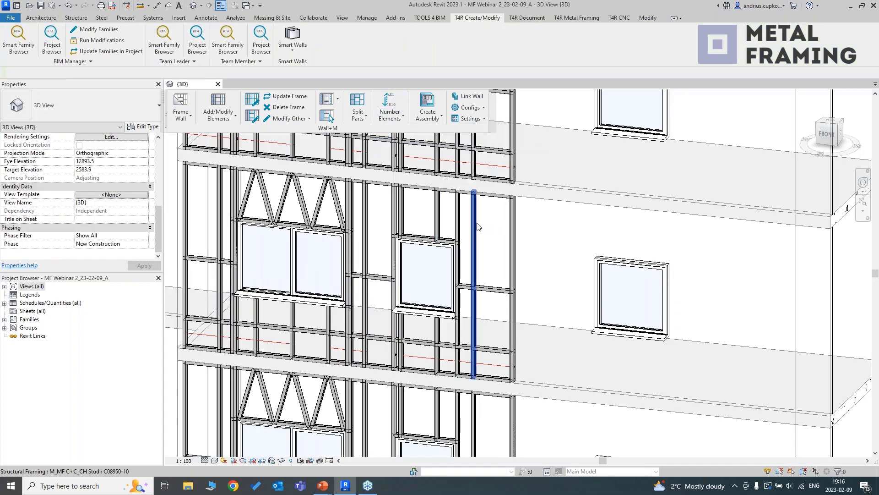
Number the framing members with Wall+M Number Elements and check the FM SortMark of a Level 3 stud and the top cripple above the small window
{"action": "left_click", "coordinate": [474, 275]}
{"action": "scroll", "coordinate": [78, 179], "scroll_direction": "up", "scroll_amount": 2}
{"action": "scroll", "coordinate": [82, 194], "scroll_direction": "down", "scroll_amount": 2}
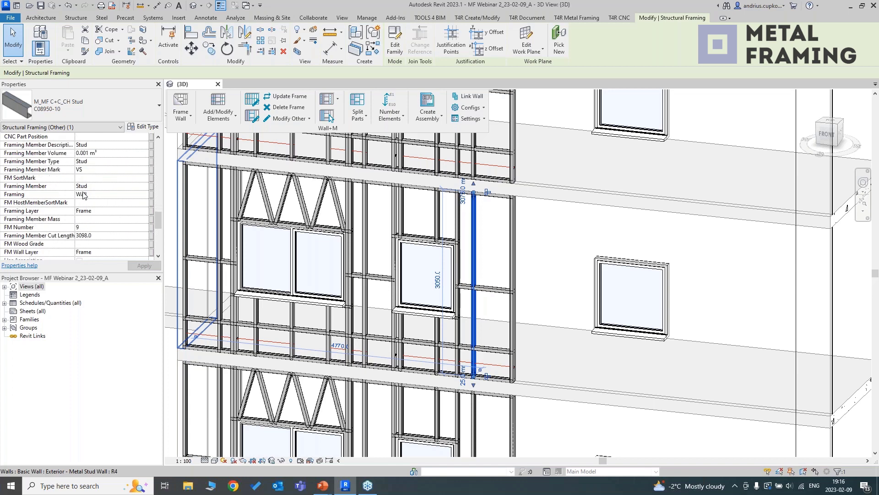
{"action": "left_click", "coordinate": [400, 104]}
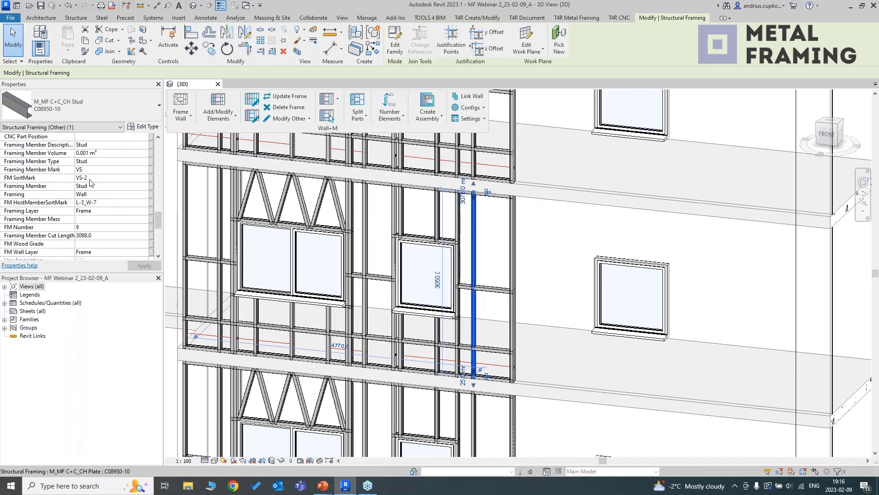
{"action": "left_click", "coordinate": [438, 222]}
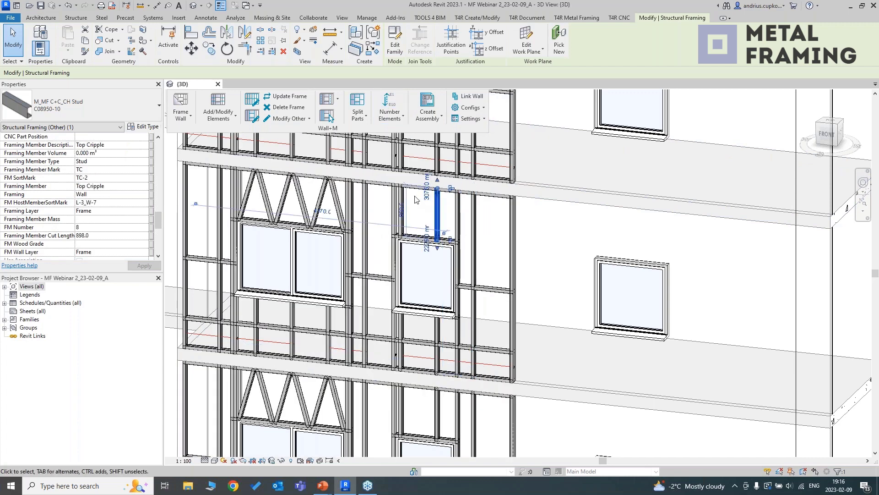
Check the FM SortMark and FM HostMemberSortMark values of matching studs in the Level 4 and Level 2 frames
{"action": "middle_click_drag", "start_coordinate": [418, 194], "coordinate": [422, 292]}
{"action": "left_click", "coordinate": [477, 201]}
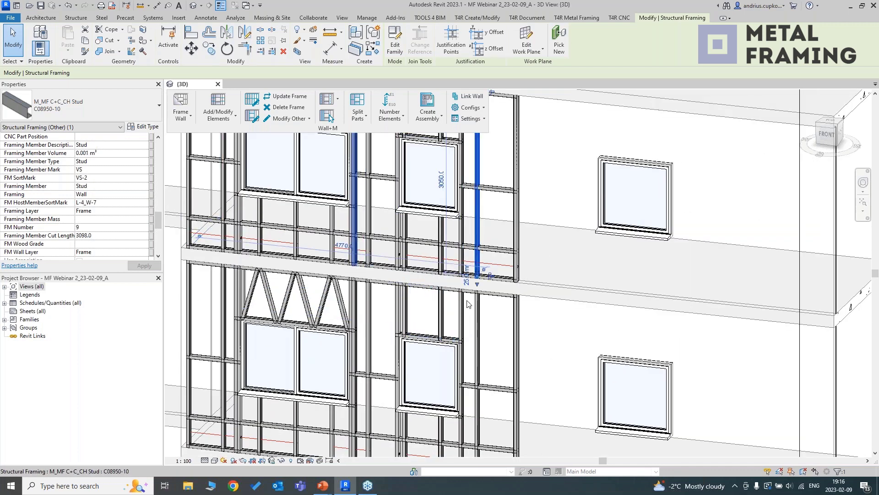
{"action": "scroll", "coordinate": [464, 338], "scroll_direction": "down", "scroll_amount": 2}
{"action": "middle_click_drag", "start_coordinate": [462, 339], "coordinate": [466, 193]}
{"action": "left_click", "coordinate": [478, 343]}
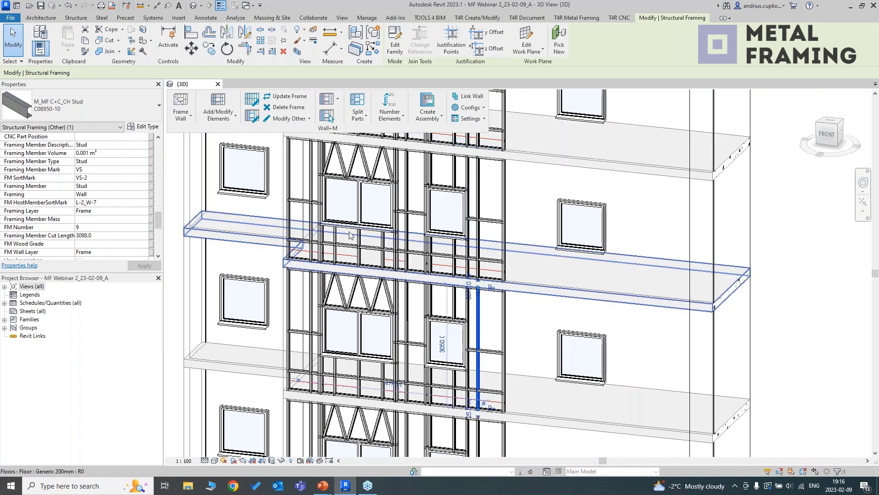
{"action": "left_click", "coordinate": [531, 227]}
Combine only the structural framing members of the Level 1 front frame into a new assembly, keeping the suggested type name
{"action": "scroll", "coordinate": [531, 227], "scroll_direction": "down", "scroll_amount": 3}
{"action": "mouse_move", "coordinate": [531, 226]}
{"action": "middle_mouse_down", "text": "shift"}
{"action": "mouse_move", "coordinate": [550, 244]}
{"action": "mouse_move", "coordinate": [527, 236]}
{"action": "middle_mouse_up", "text": "shift"}
{"action": "scroll", "coordinate": [513, 288], "scroll_direction": "up", "scroll_amount": 5}
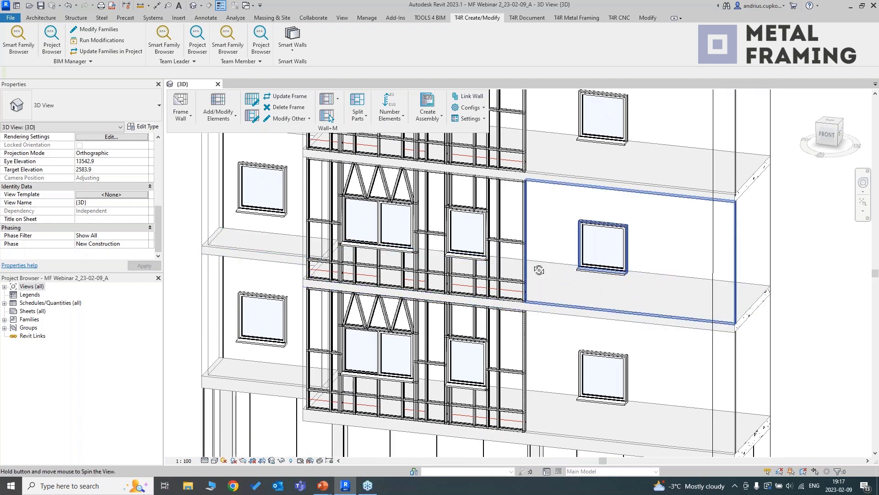
{"action": "middle_click_drag", "start_coordinate": [532, 270], "coordinate": [535, 355], "text": "shift"}
{"action": "left_click_drag", "start_coordinate": [532, 397], "coordinate": [268, 243]}
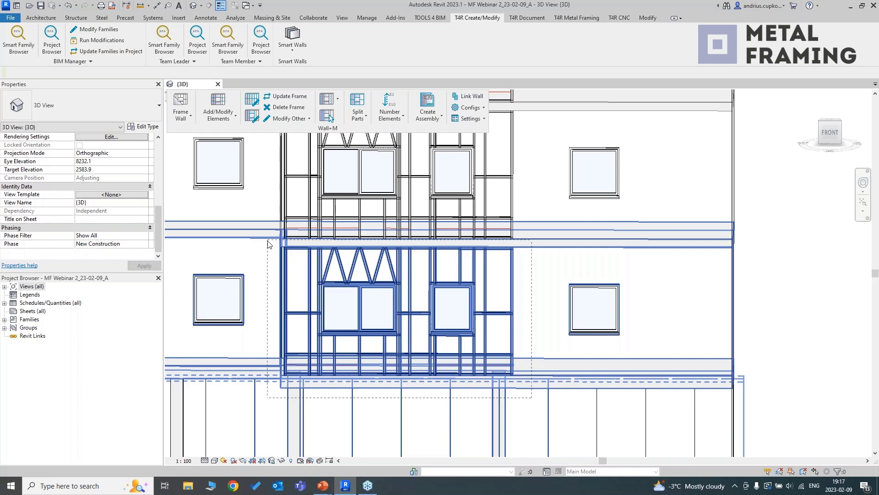
{"action": "left_click_drag", "start_coordinate": [268, 241], "coordinate": [271, 239]}
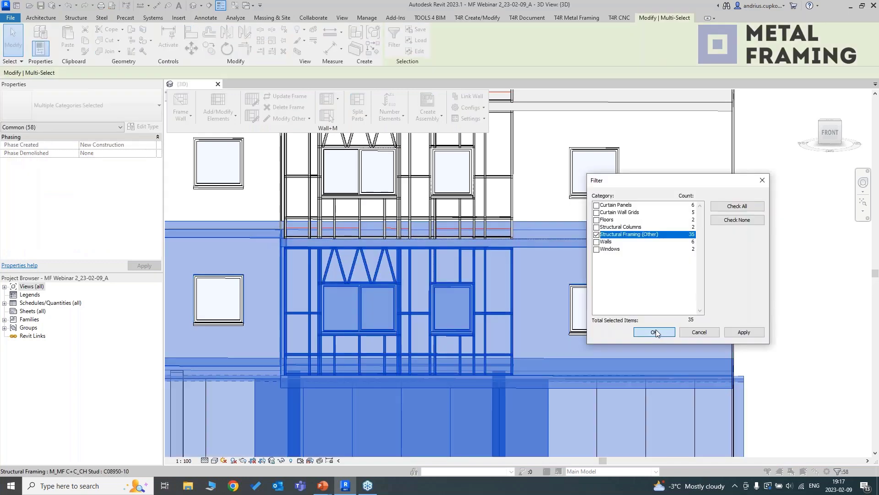
{"action": "left_click", "coordinate": [656, 331]}
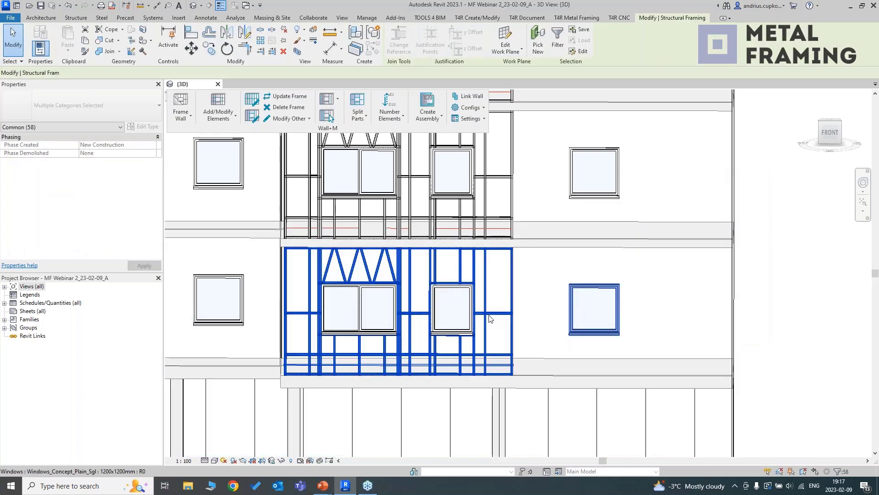
{"action": "scroll", "coordinate": [359, 293], "scroll_direction": "up", "scroll_amount": 1}
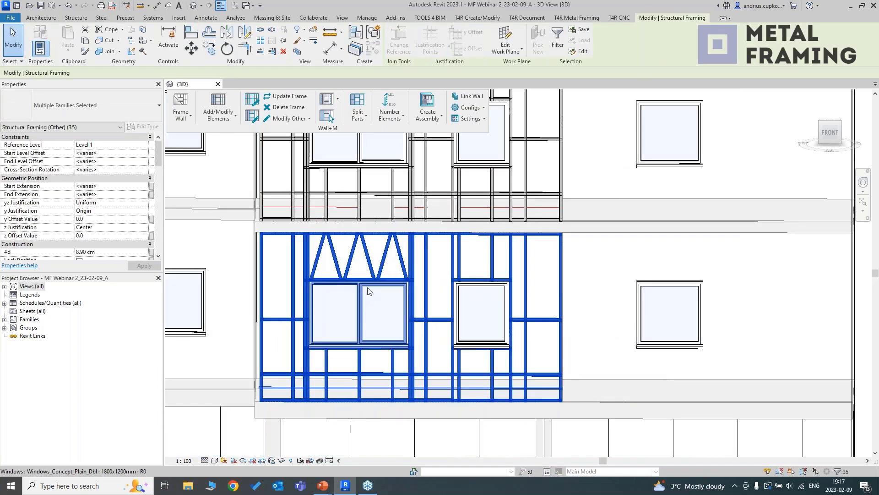
{"action": "left_click", "coordinate": [357, 33]}
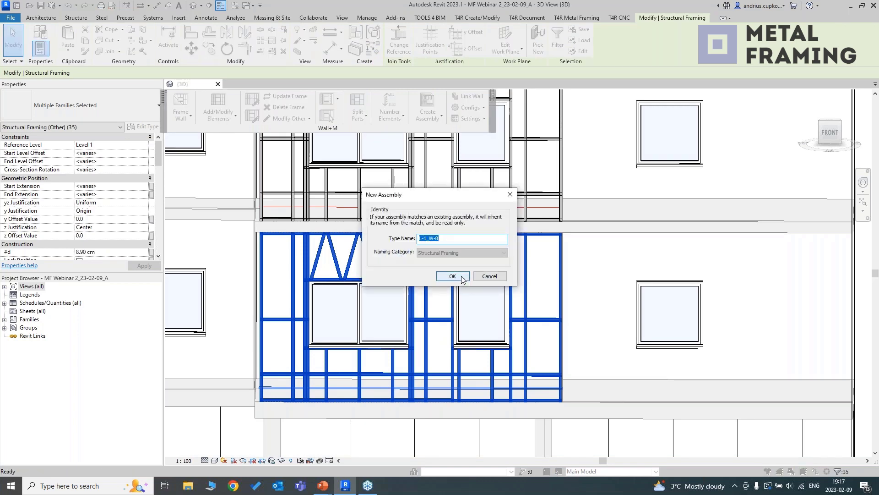
{"action": "left_click", "coordinate": [453, 276]}
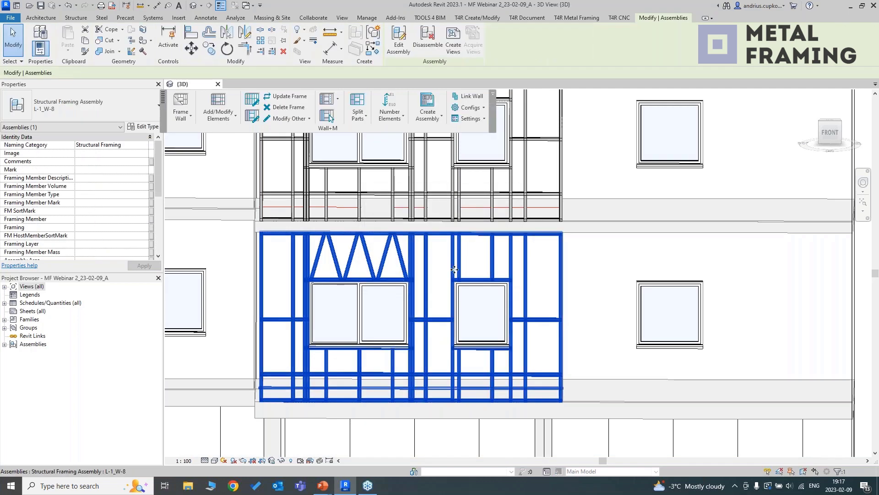
Create the assembly's views and sheet at 1:20 without the Structural Framing Schedule, and set the Plan Detail view to Fine detail
{"action": "left_click", "coordinate": [453, 42]}
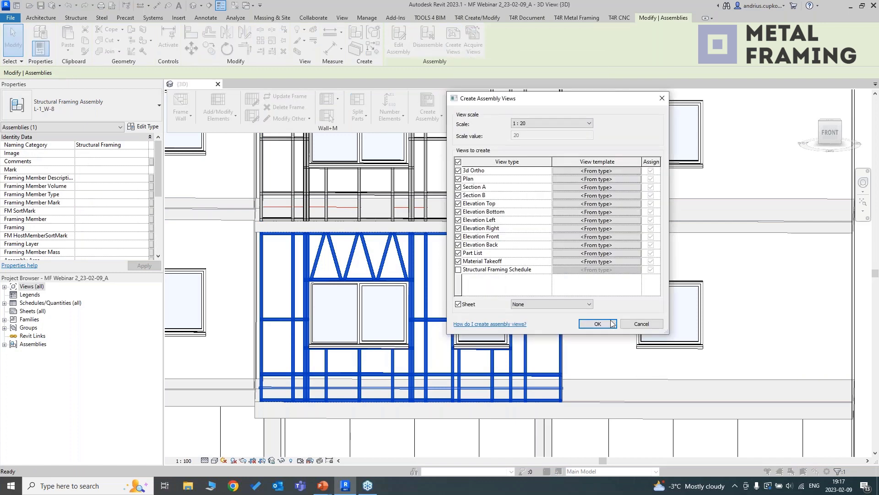
{"action": "left_click", "coordinate": [598, 324]}
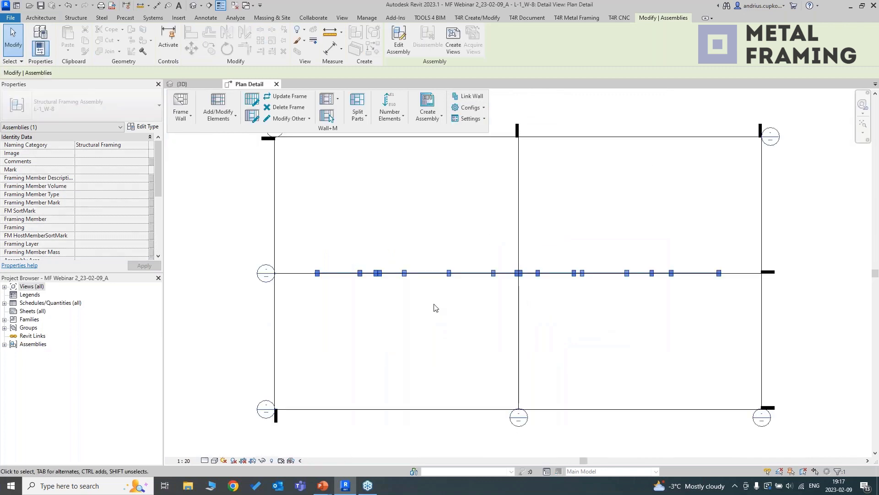
{"action": "left_click", "coordinate": [204, 461]}
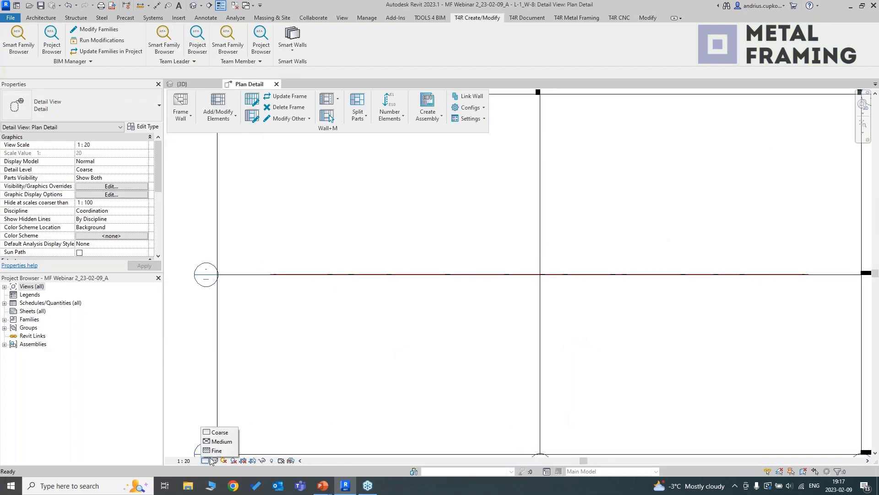
{"action": "left_click", "coordinate": [215, 451]}
{"action": "middle_click_drag", "start_coordinate": [392, 341], "coordinate": [376, 347]}
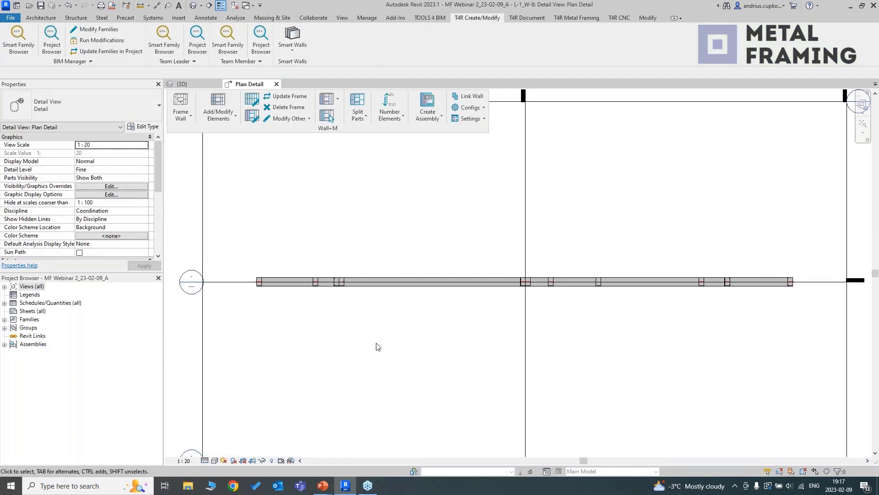
{"action": "scroll", "coordinate": [376, 343], "scroll_direction": "up", "scroll_amount": 1}
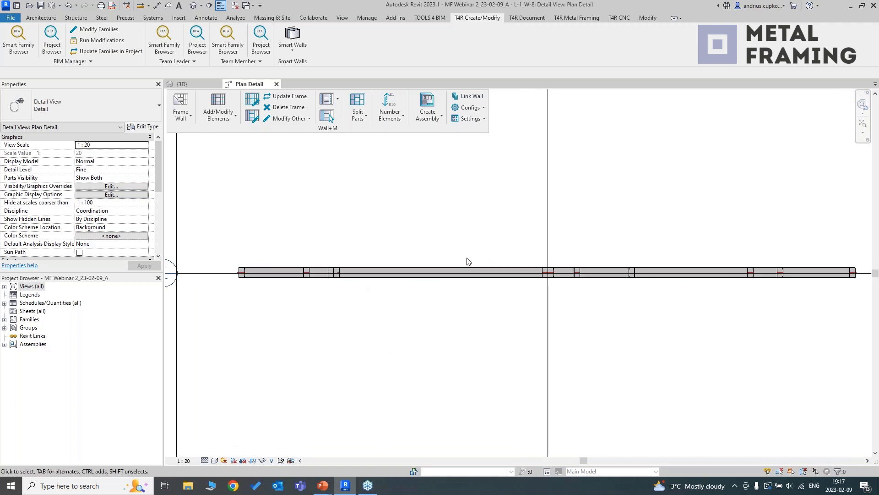
{"action": "scroll", "coordinate": [417, 268], "scroll_direction": "down", "scroll_amount": 1}
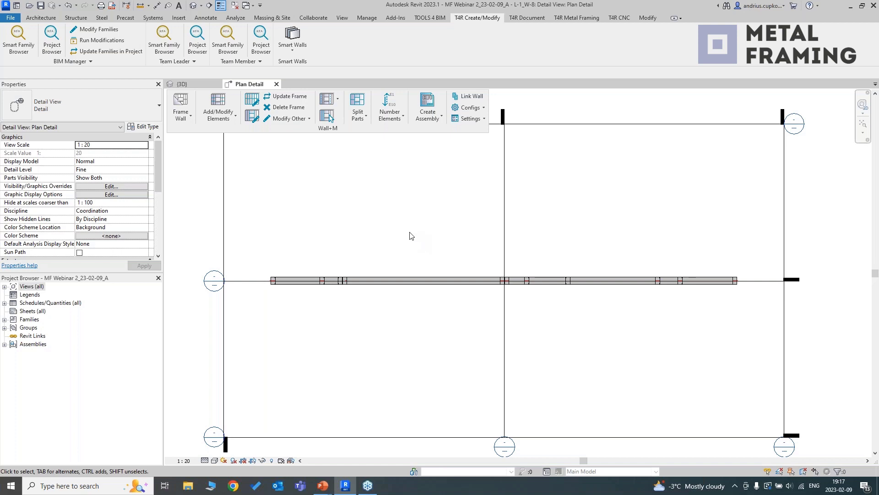
{"action": "left_click", "coordinate": [310, 279]}
{"action": "left_click", "coordinate": [276, 304]}
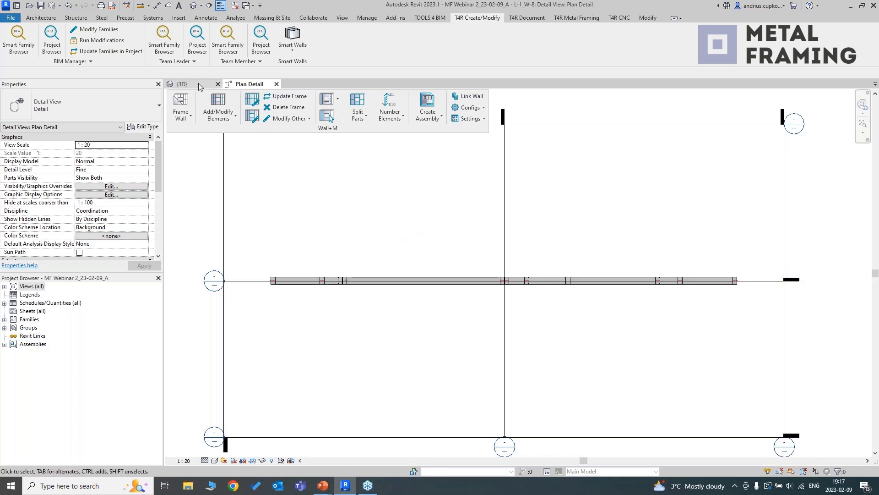
Return to the 3D view and undo the detail level change, the assembly views and the assembly itself
{"action": "left_click", "coordinate": [198, 84]}
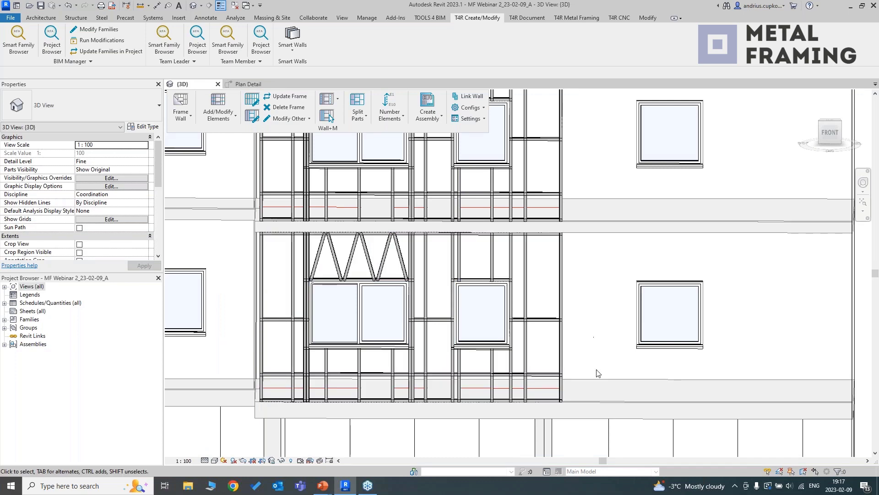
{"action": "scroll", "coordinate": [595, 380], "scroll_direction": "up", "scroll_amount": 3}
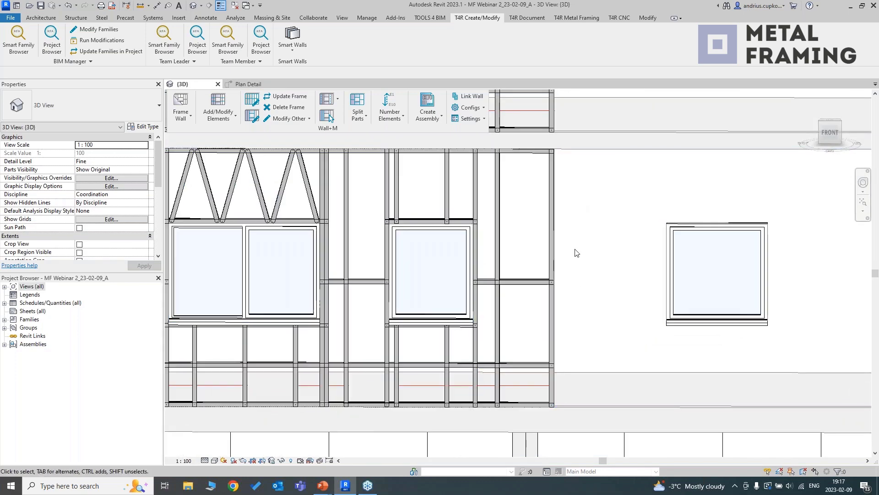
{"action": "scroll", "coordinate": [586, 266], "scroll_direction": "down", "scroll_amount": 4}
{"action": "scroll", "coordinate": [551, 262], "scroll_direction": "up", "scroll_amount": 2}
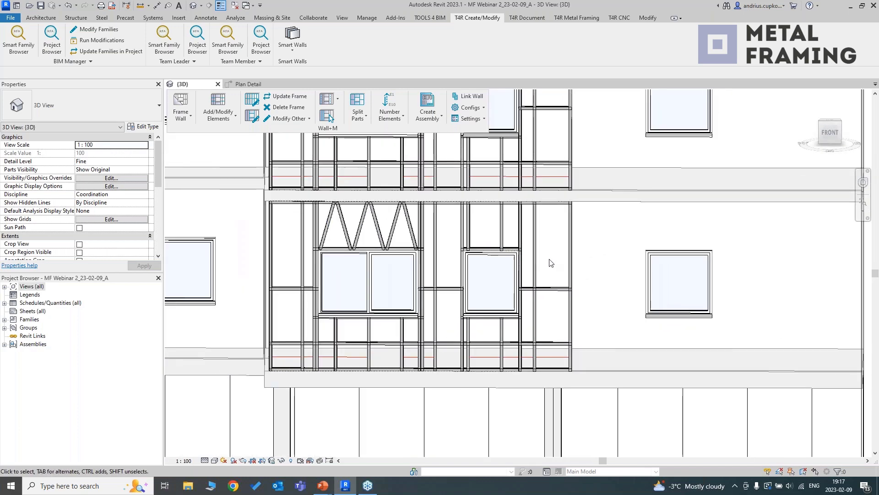
{"action": "middle_click_drag", "start_coordinate": [550, 259], "coordinate": [547, 262]}
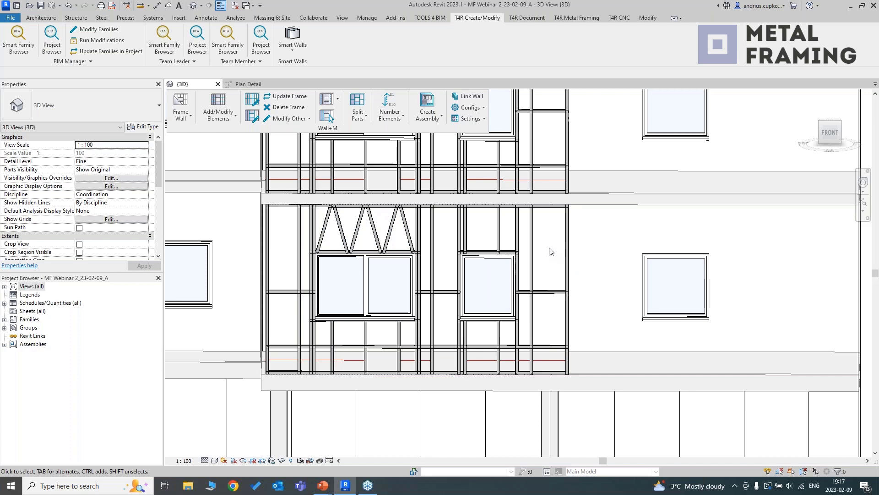
{"action": "left_click", "coordinate": [77, 6]}
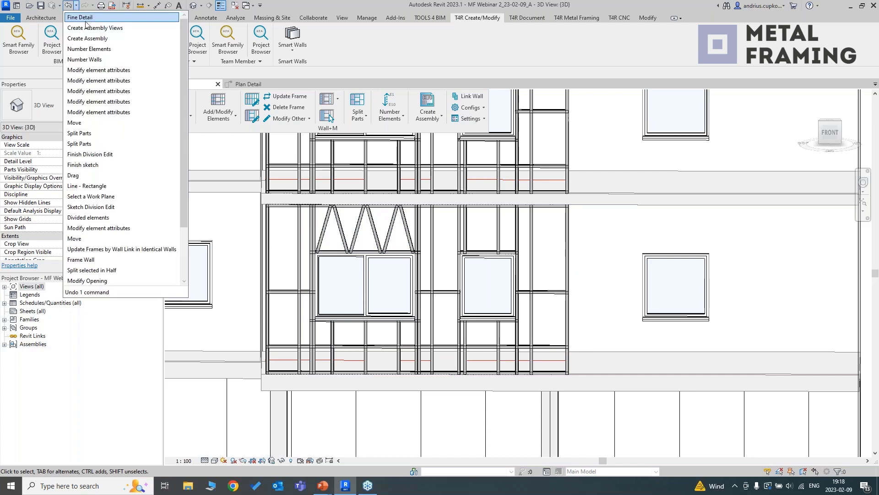
{"action": "left_click", "coordinate": [96, 39]}
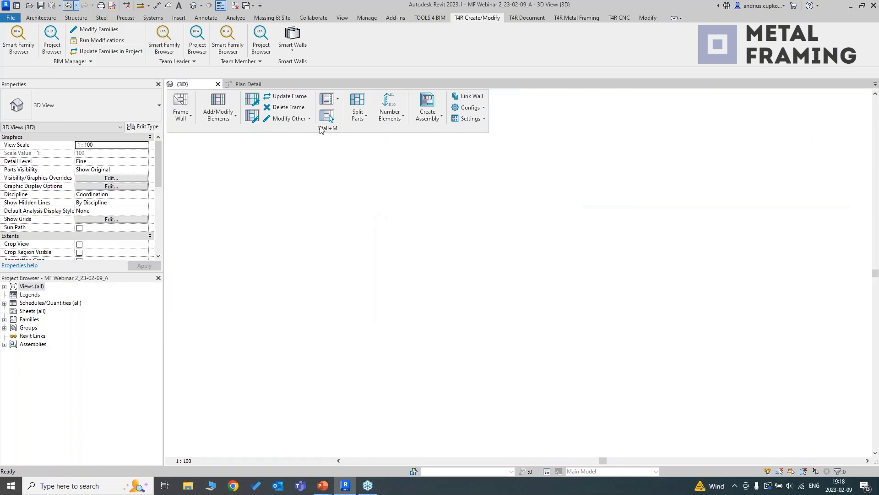
Generate the Level 1 front frame's assembly and shop drawing views from one of its studs with Wall+M Create Assembly
{"action": "middle_click_drag", "start_coordinate": [543, 270], "coordinate": [570, 243], "text": "shift"}
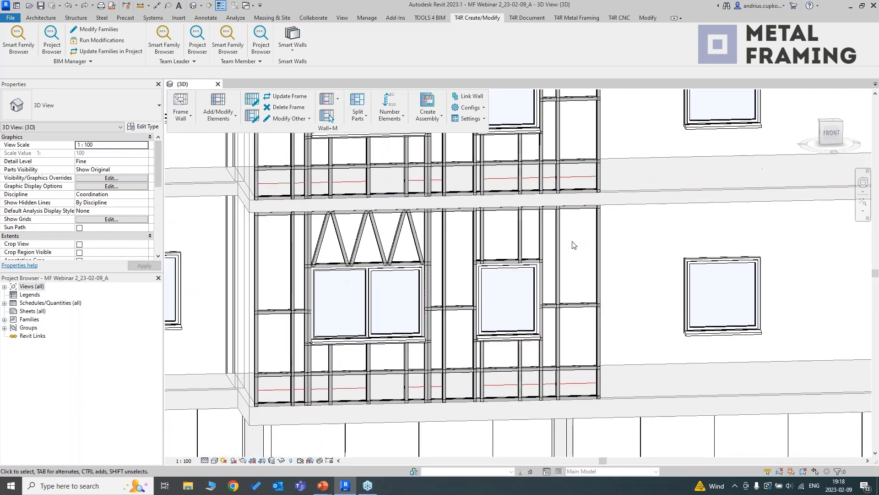
{"action": "left_click", "coordinate": [558, 239]}
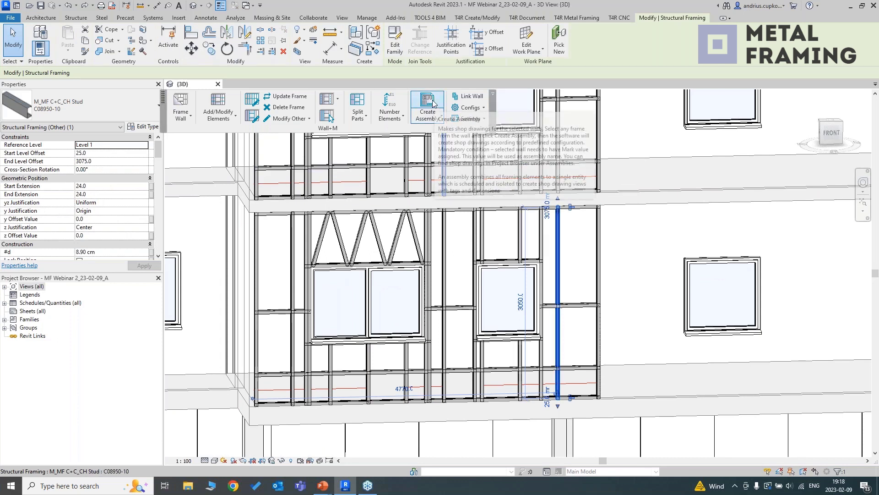
{"action": "left_click", "coordinate": [427, 105]}
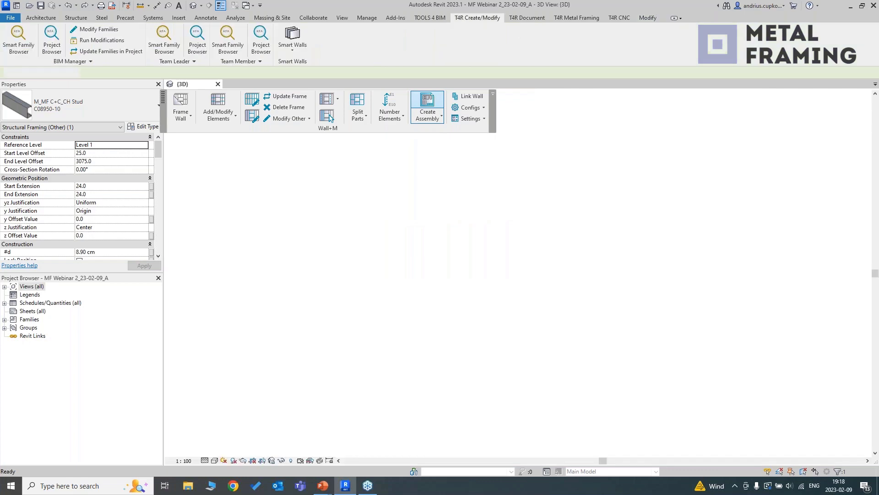
Open the assembly's sheet L-1_W-7-1 - Frame and place the 3D Ortho view in its upper-left corner
{"action": "double_click", "coordinate": [35, 353]}
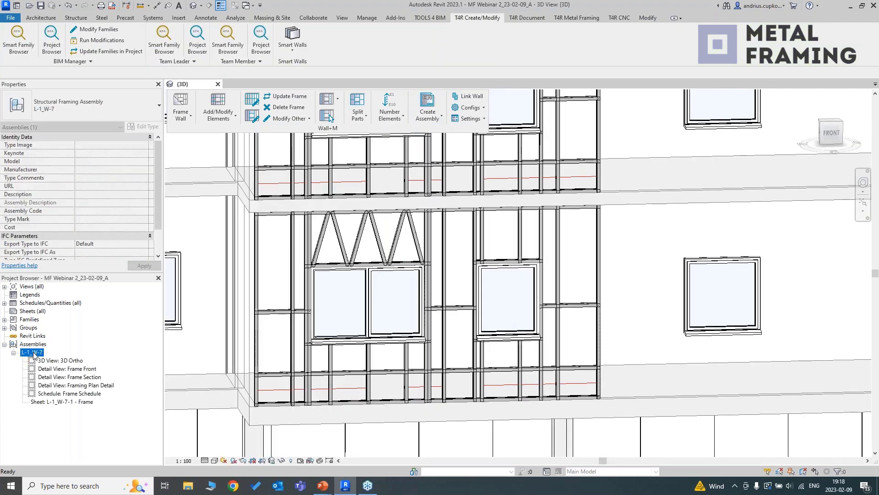
{"action": "double_click", "coordinate": [60, 402]}
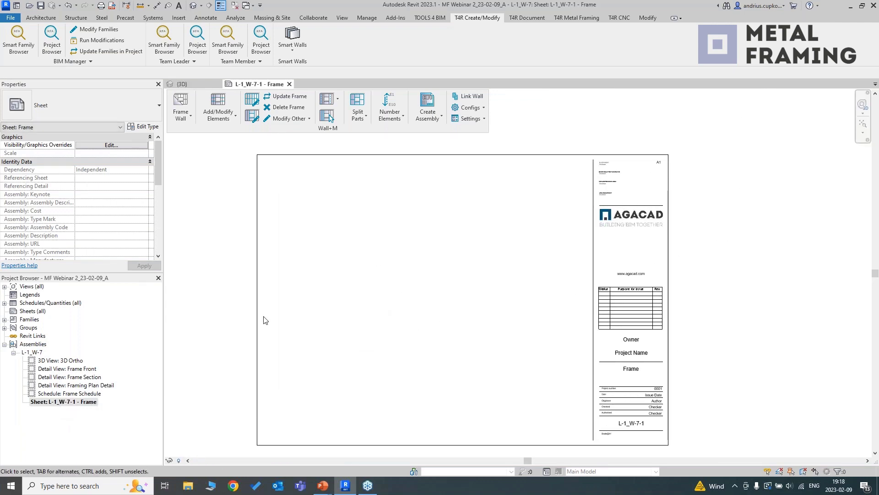
{"action": "left_click", "coordinate": [71, 360]}
{"action": "left_click_drag", "start_coordinate": [366, 272], "coordinate": [357, 258]}
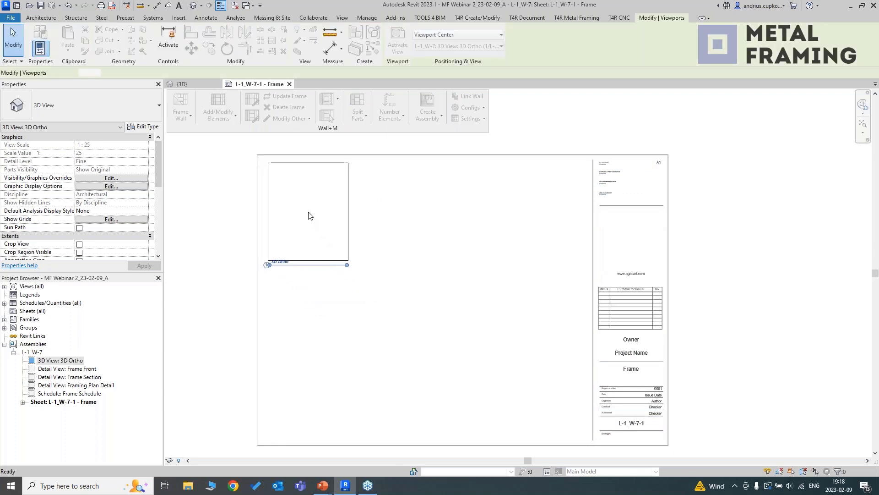
{"action": "left_click", "coordinate": [309, 216]}
Place the Frame Front view beside the 3D Ortho view, and the Frame Section view between it and the title block
{"action": "left_click_drag", "start_coordinate": [73, 369], "coordinate": [436, 222]}
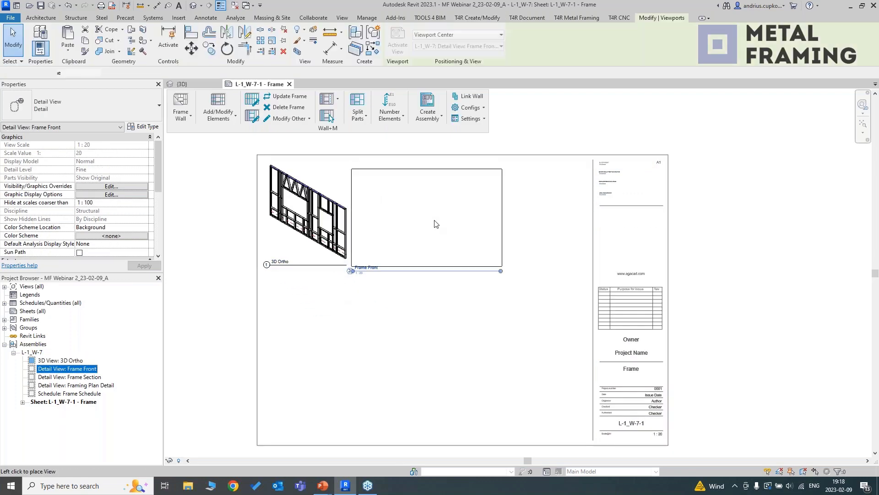
{"action": "left_click", "coordinate": [438, 220]}
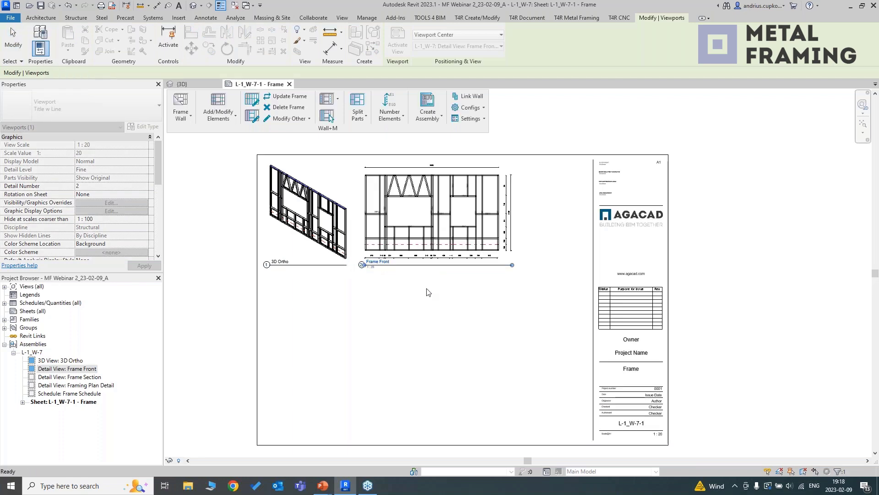
{"action": "left_click_drag", "start_coordinate": [69, 376], "coordinate": [555, 232]}
{"action": "left_click", "coordinate": [558, 216]}
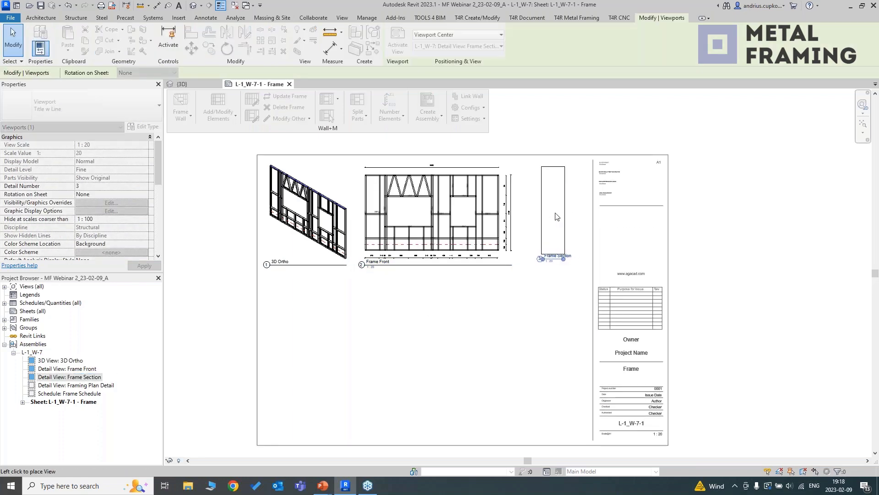
{"action": "left_click", "coordinate": [450, 390]}
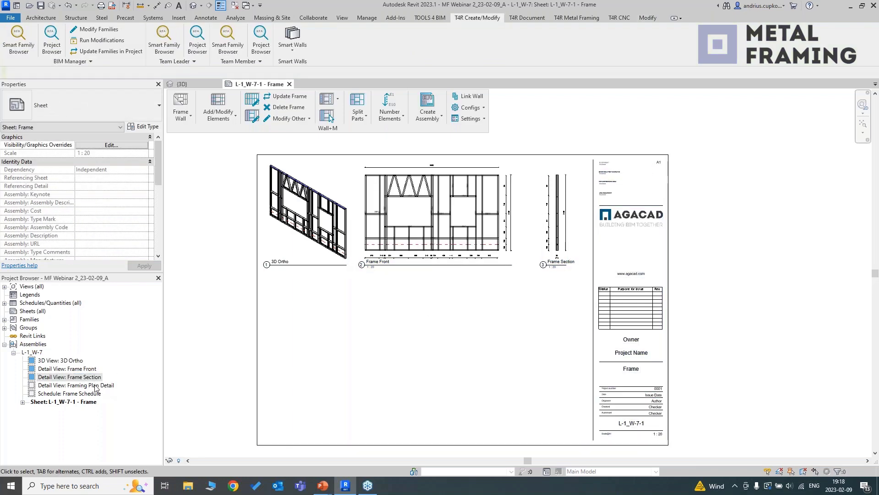
Place the Framing Plan Detail view below the Frame Front view and the Frame Schedule below the 3D Ortho view
{"action": "left_click_drag", "start_coordinate": [96, 388], "coordinate": [439, 297]}
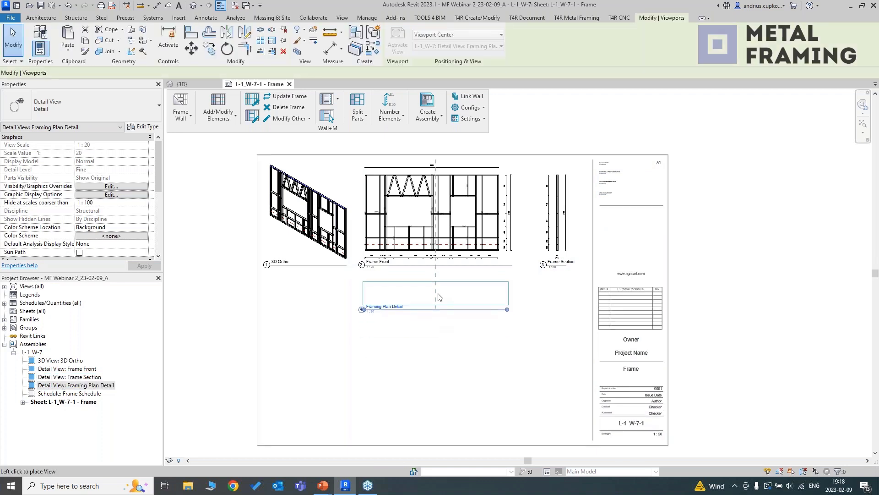
{"action": "left_click", "coordinate": [438, 297]}
{"action": "left_click", "coordinate": [402, 380]}
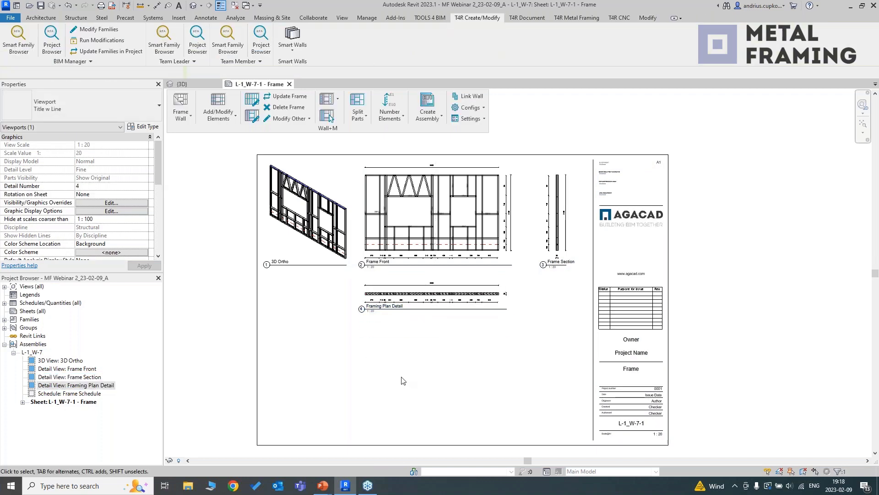
{"action": "left_click_drag", "start_coordinate": [69, 393], "coordinate": [310, 350]}
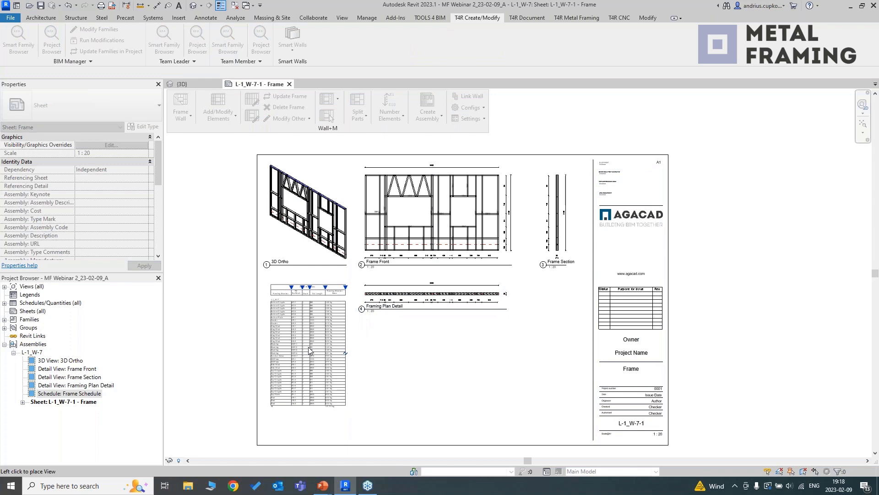
{"action": "left_click", "coordinate": [310, 350]}
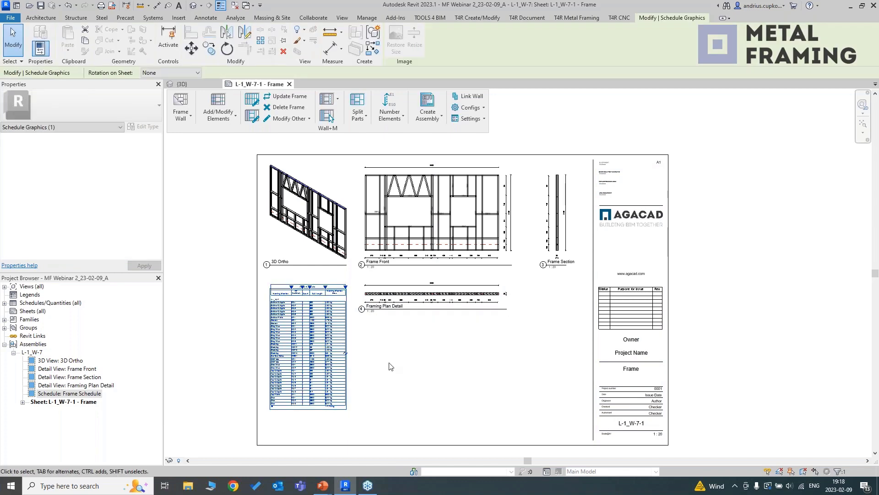
{"action": "left_click", "coordinate": [411, 360]}
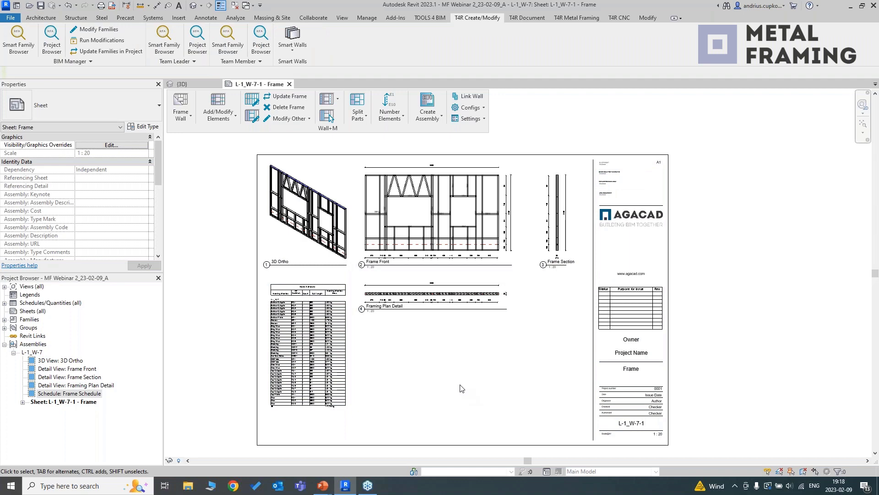
Examine the element tags and the horizontal and vertical dimensions of the Frame Front view on the sheet
{"action": "scroll", "coordinate": [463, 394], "scroll_direction": "up", "scroll_amount": 2}
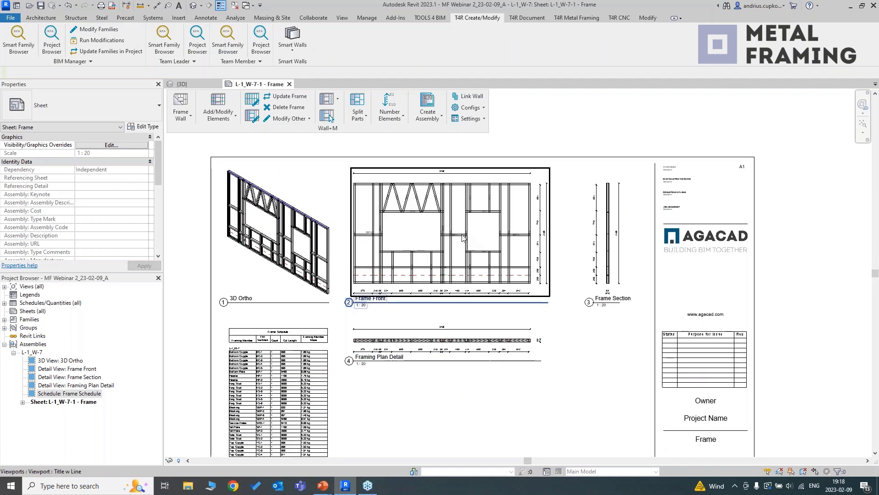
{"action": "scroll", "coordinate": [467, 235], "scroll_direction": "up", "scroll_amount": 5}
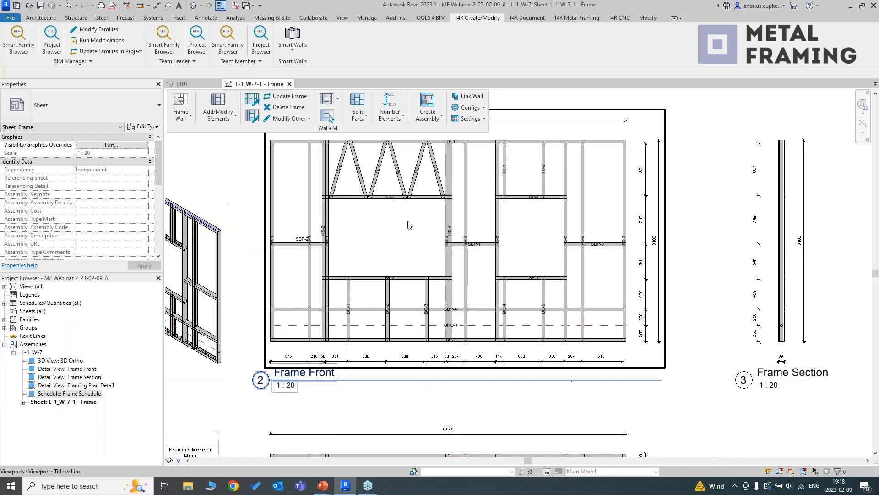
{"action": "middle_click_drag", "start_coordinate": [418, 294], "coordinate": [421, 240]}
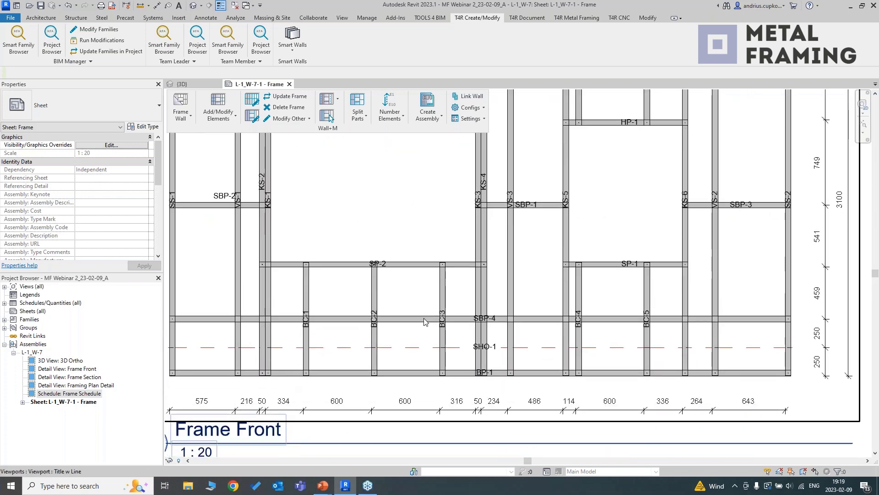
{"action": "scroll", "coordinate": [424, 322], "scroll_direction": "down", "scroll_amount": 1}
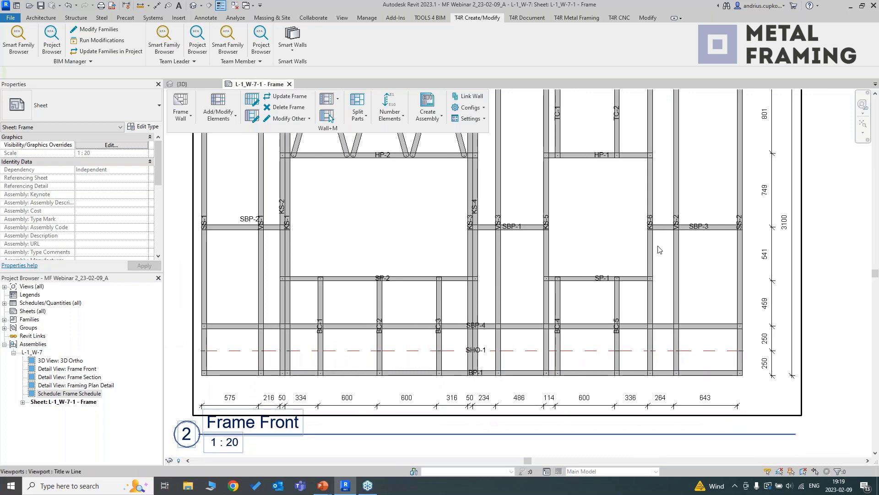
{"action": "scroll", "coordinate": [659, 250], "scroll_direction": "down", "scroll_amount": 2}
{"action": "scroll", "coordinate": [661, 234], "scroll_direction": "up", "scroll_amount": 2}
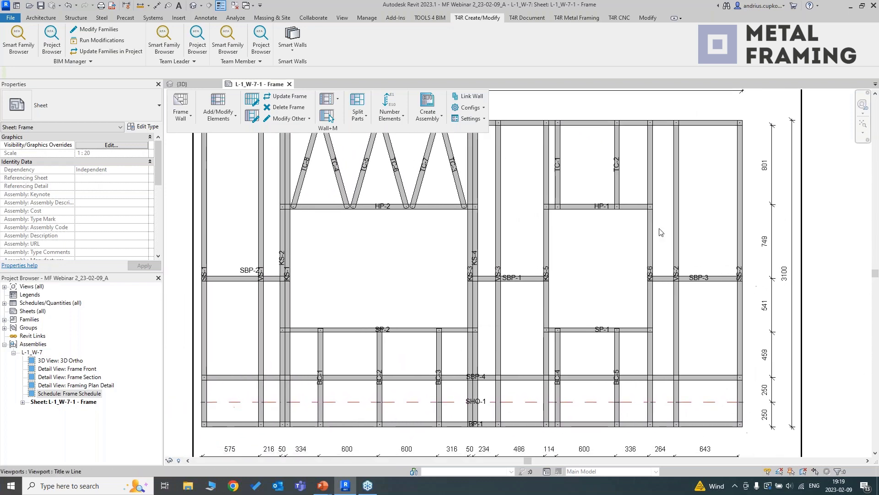
{"action": "middle_click_drag", "start_coordinate": [661, 232], "coordinate": [610, 272]}
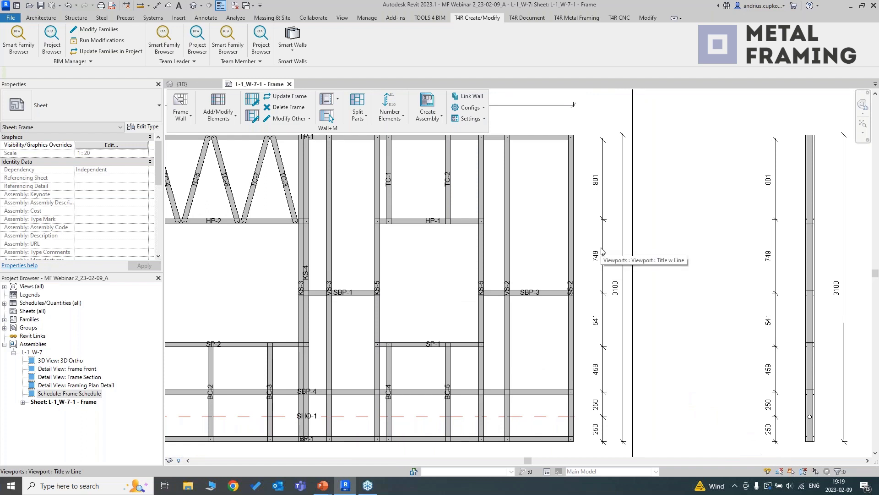
{"action": "scroll", "coordinate": [596, 240], "scroll_direction": "down", "scroll_amount": 1}
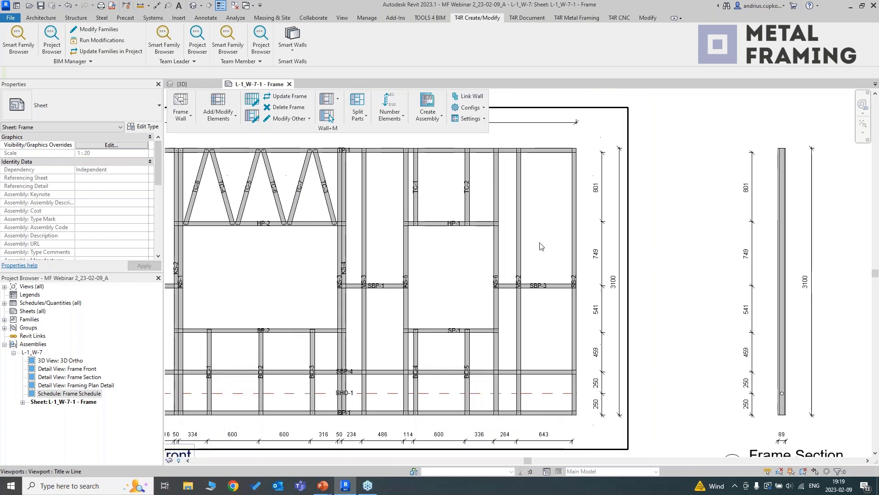
{"action": "scroll", "coordinate": [549, 240], "scroll_direction": "down", "scroll_amount": 1}
{"action": "middle_click_drag", "start_coordinate": [588, 238], "coordinate": [644, 221]}
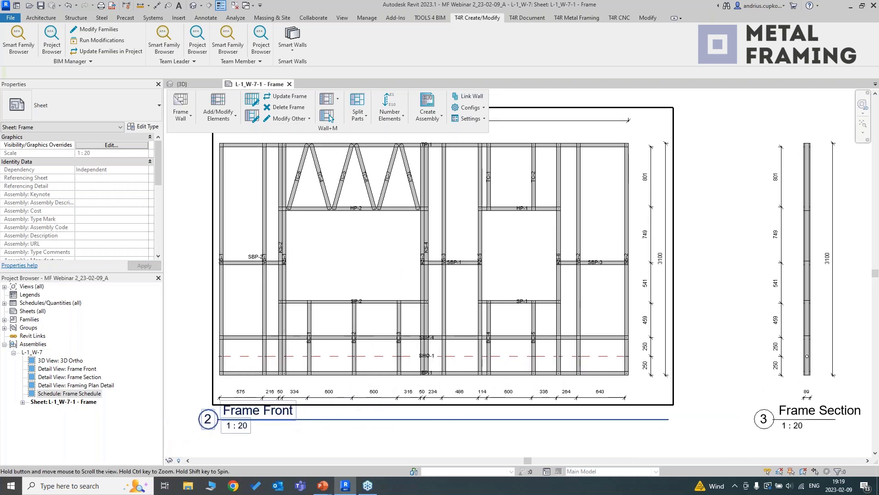
{"action": "middle_click_drag", "start_coordinate": [333, 275], "coordinate": [353, 231]}
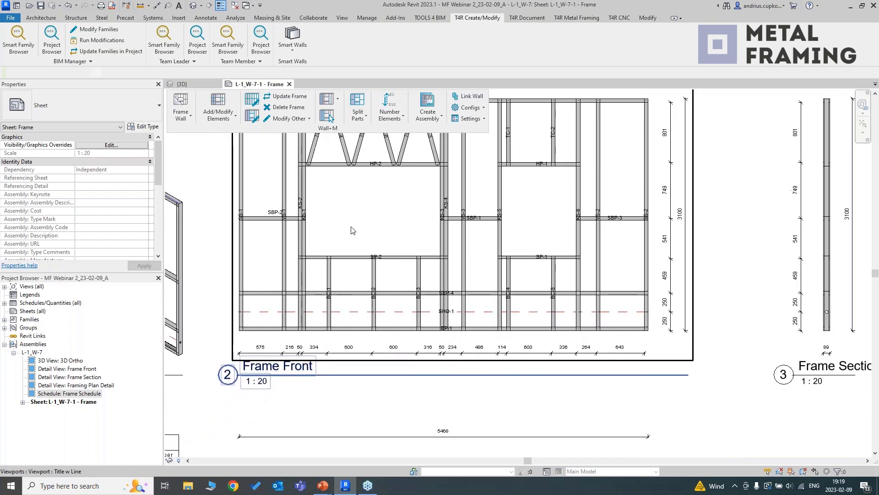
Activate the Frame Front view and extend the first witness lines of its lower dimension line towards the studs they reference
{"action": "double_click", "coordinate": [352, 231]}
{"action": "scroll", "coordinate": [275, 357], "scroll_direction": "up", "scroll_amount": 3}
{"action": "left_click", "coordinate": [294, 314]}
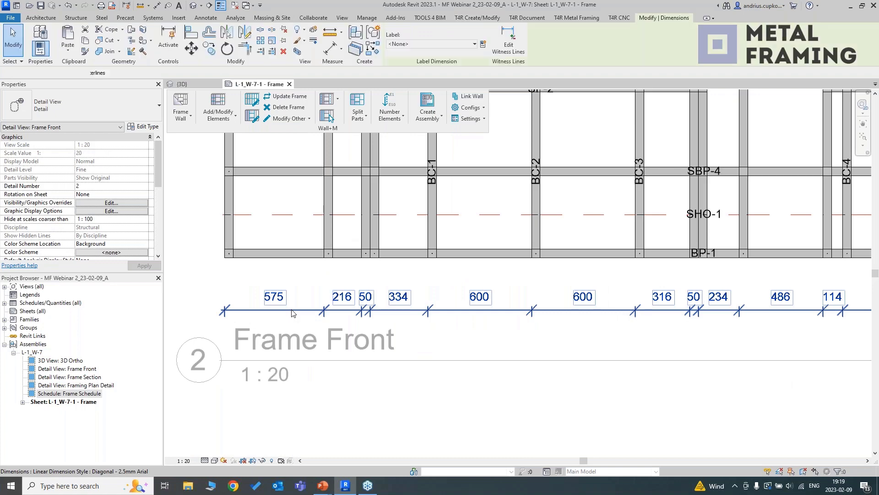
{"action": "scroll", "coordinate": [229, 302], "scroll_direction": "up", "scroll_amount": 4}
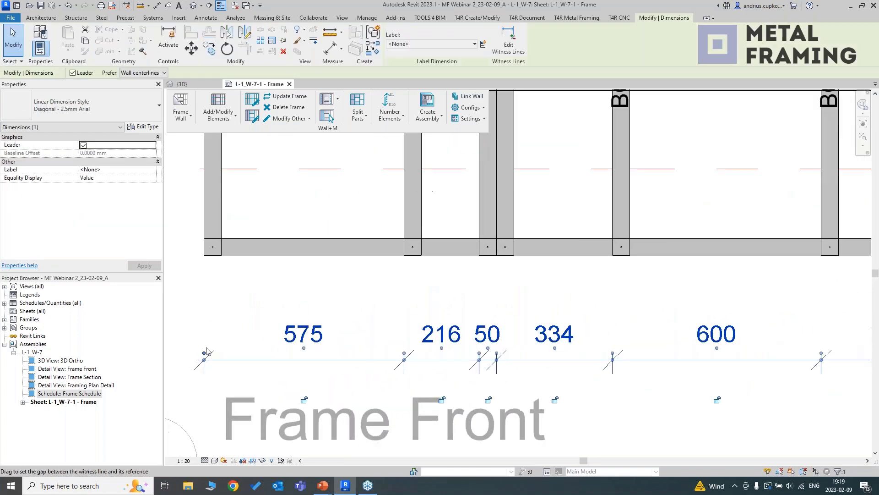
{"action": "scroll", "coordinate": [206, 351], "scroll_direction": "up", "scroll_amount": 1}
{"action": "left_click_drag", "start_coordinate": [206, 351], "coordinate": [209, 273]}
{"action": "left_click_drag", "start_coordinate": [200, 231], "coordinate": [224, 328]}
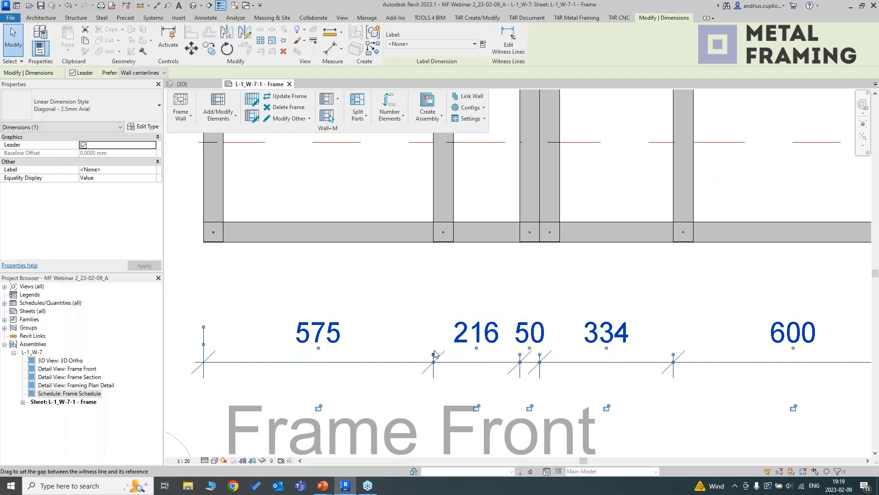
{"action": "left_click_drag", "start_coordinate": [434, 354], "coordinate": [434, 306]}
Edit the lower dimension line's witness lines so the first segments reference the studs' right edges instead of their left edges
{"action": "left_click", "coordinate": [505, 50]}
{"action": "left_click", "coordinate": [435, 239]}
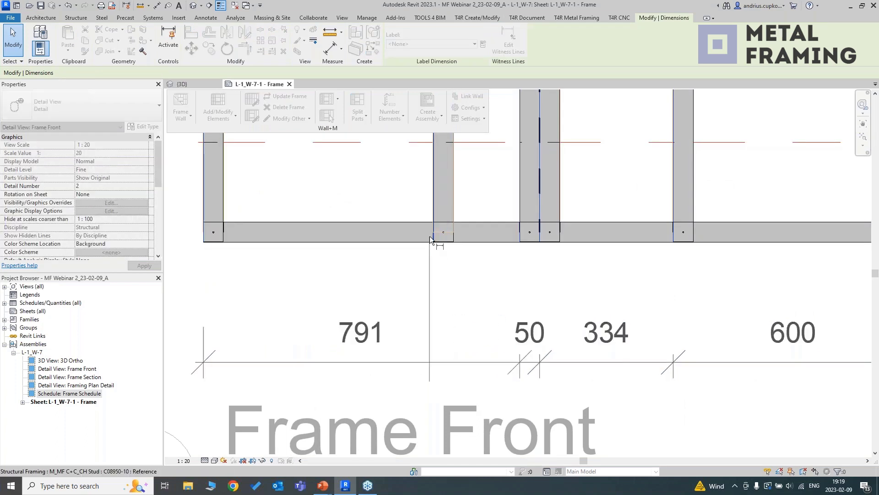
{"action": "left_click", "coordinate": [453, 244]}
{"action": "left_click", "coordinate": [521, 242]}
{"action": "left_click", "coordinate": [548, 241]}
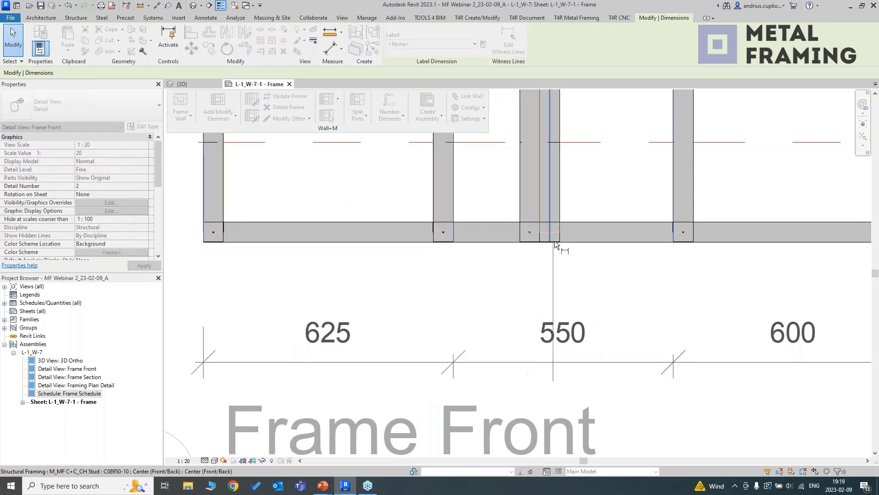
{"action": "left_click", "coordinate": [559, 243]}
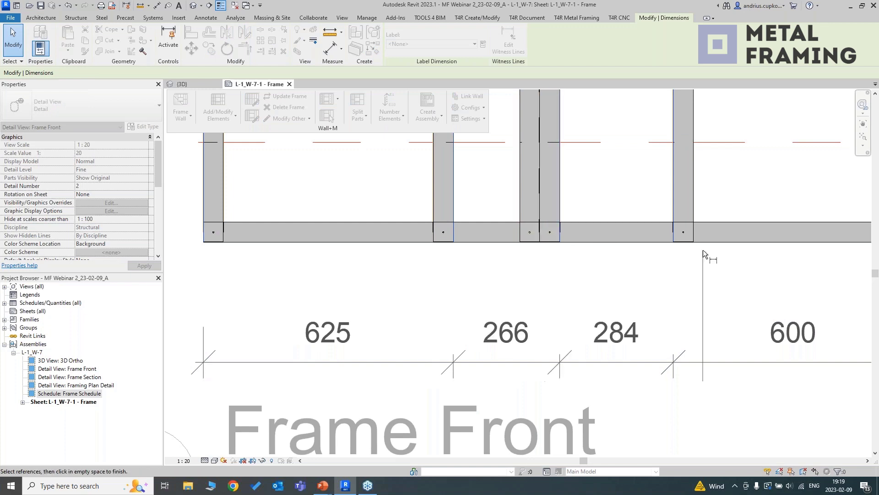
{"action": "left_click", "coordinate": [676, 240]}
{"action": "left_click", "coordinate": [684, 242]}
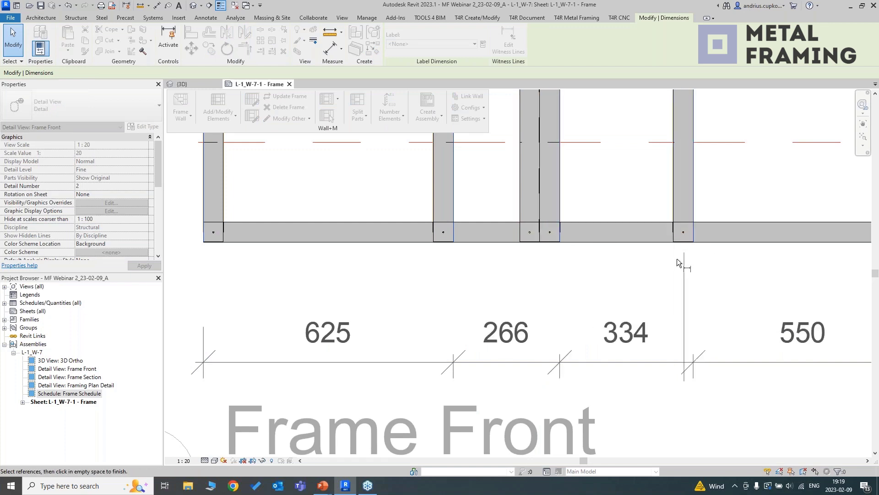
{"action": "middle_click_drag", "start_coordinate": [672, 270], "coordinate": [444, 275]}
{"action": "middle_click_drag", "start_coordinate": [550, 275], "coordinate": [471, 276]}
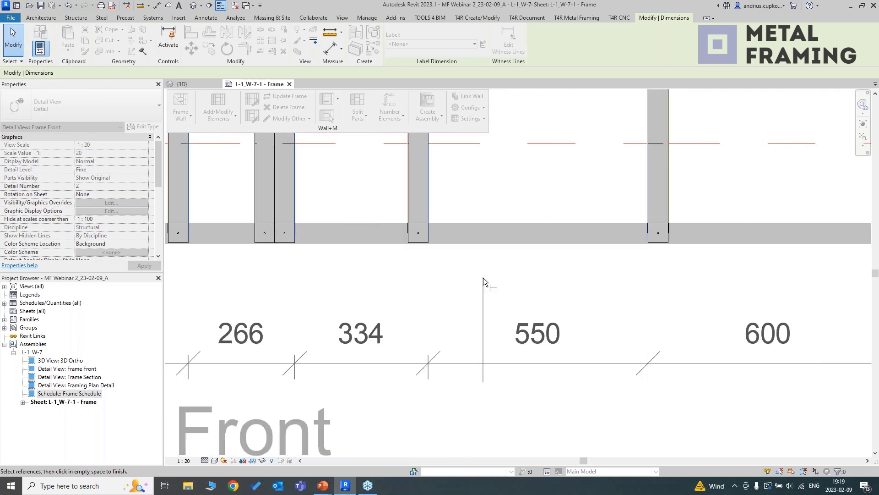
{"action": "left_click", "coordinate": [483, 292]}
{"action": "scroll", "coordinate": [368, 308], "scroll_direction": "down", "scroll_amount": 5}
{"action": "scroll", "coordinate": [429, 300], "scroll_direction": "down", "scroll_amount": 2}
{"action": "middle_click_drag", "start_coordinate": [403, 327], "coordinate": [404, 219]}
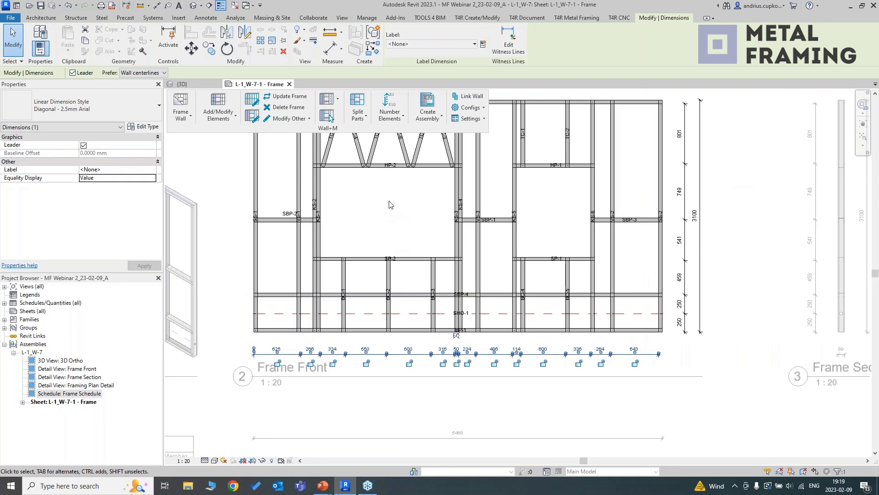
{"action": "scroll", "coordinate": [389, 205], "scroll_direction": "down", "scroll_amount": 1}
{"action": "left_click", "coordinate": [390, 202]}
Open the Smart Dimensions configuration of the Frame Front view's lower dimension line with Modify Dimensions
{"action": "scroll", "coordinate": [403, 213], "scroll_direction": "up", "scroll_amount": 3}
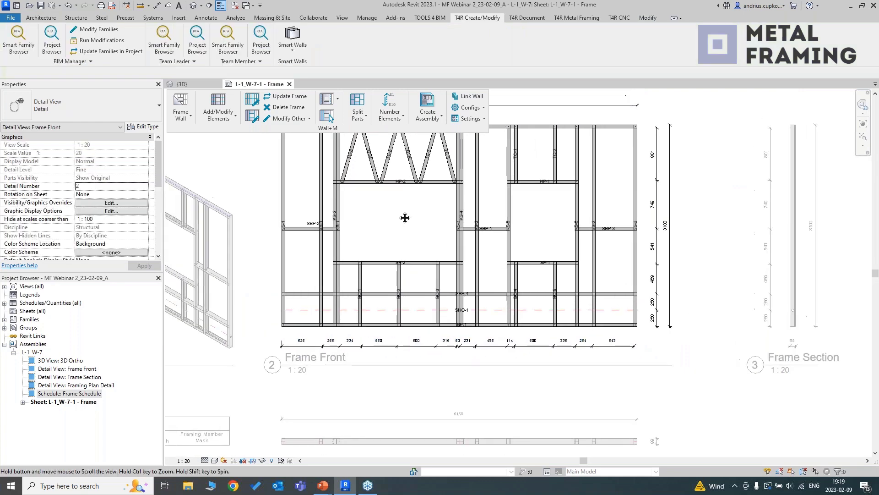
{"action": "left_click", "coordinate": [428, 114]}
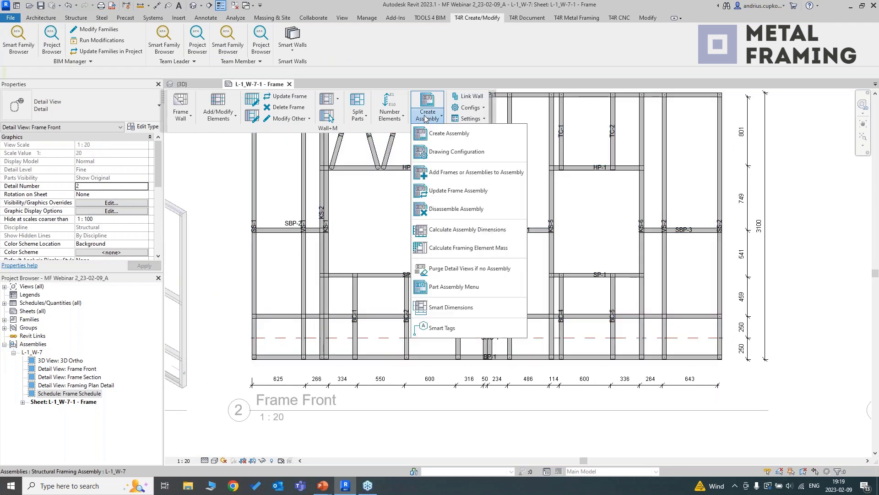
{"action": "left_click", "coordinate": [461, 309]}
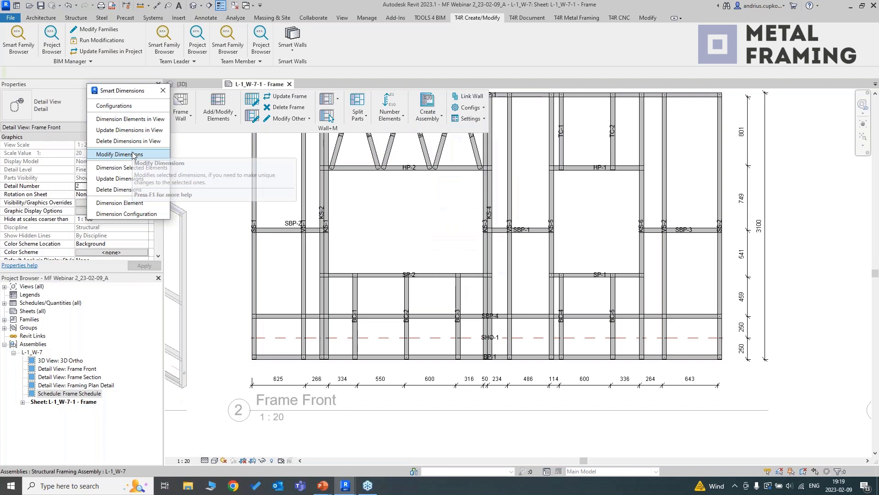
{"action": "left_click", "coordinate": [133, 155]}
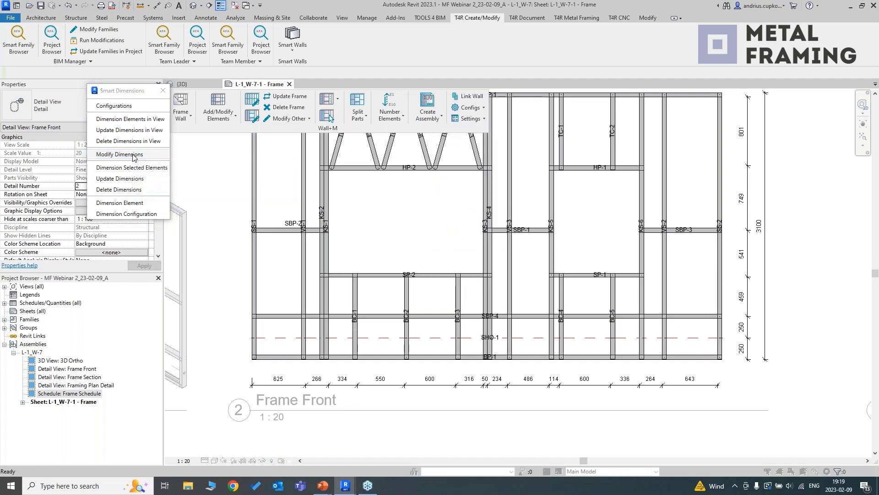
{"action": "scroll", "coordinate": [364, 398], "scroll_direction": "up", "scroll_amount": 2}
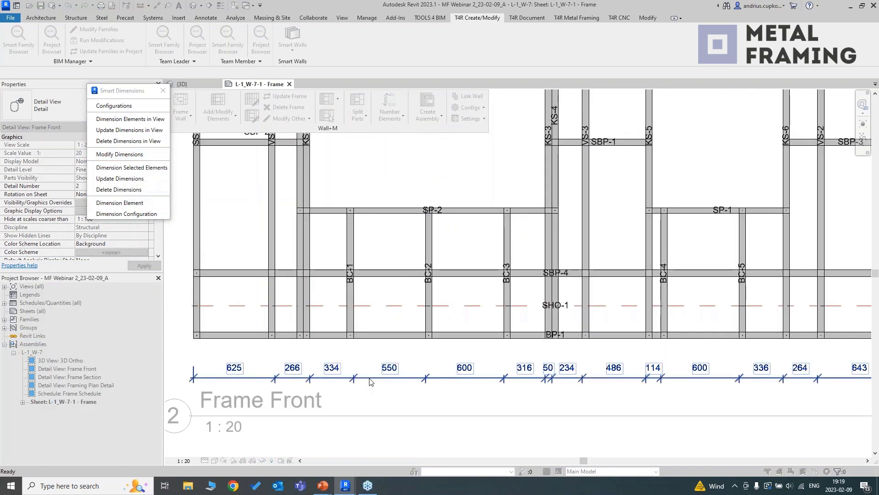
{"action": "left_click", "coordinate": [371, 380]}
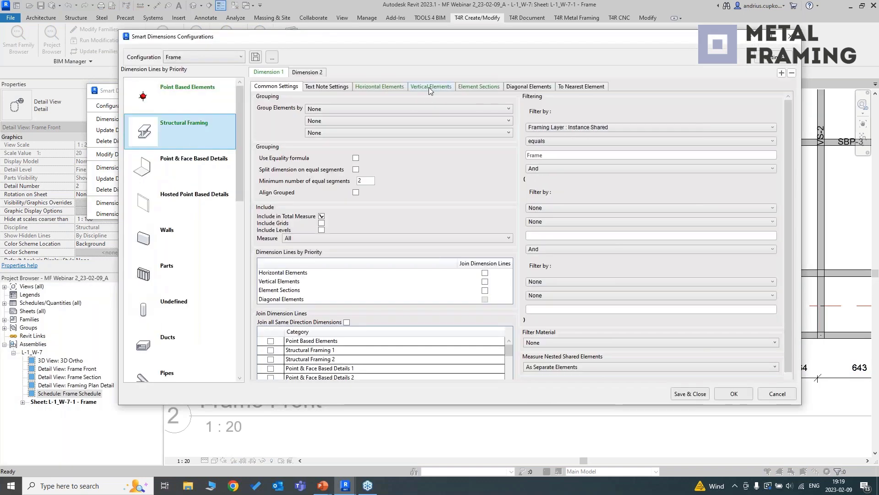
Set the vertical elements' horizontal dimensions to measure Right Edge and to the Right host end, and apply the configuration
{"action": "left_click", "coordinate": [430, 88]}
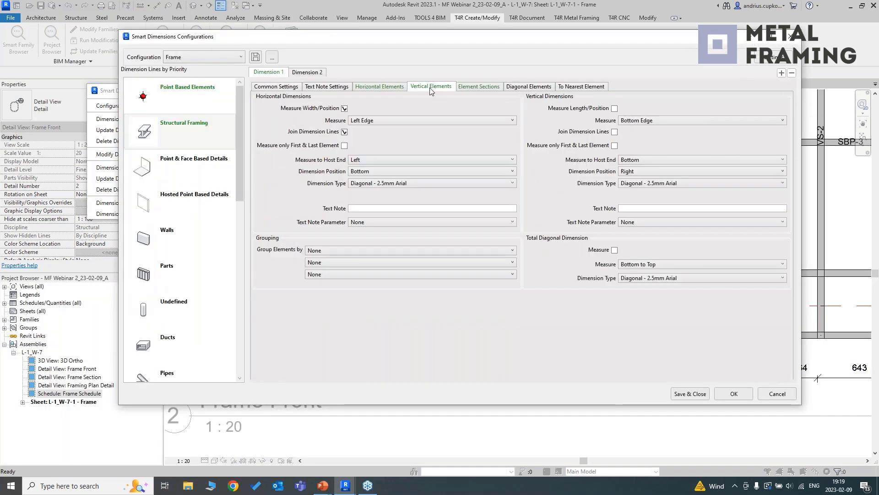
{"action": "left_click", "coordinate": [376, 121]}
{"action": "left_click", "coordinate": [366, 139]}
{"action": "left_click", "coordinate": [367, 161]}
{"action": "left_click", "coordinate": [359, 187]}
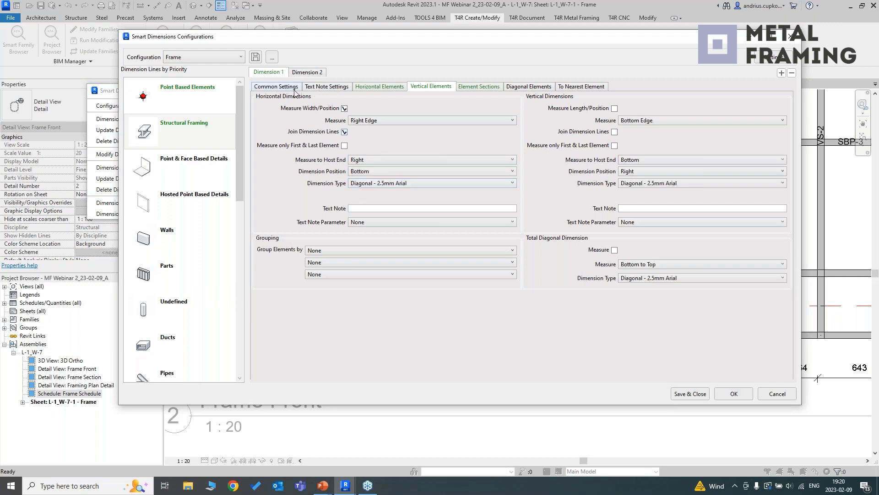
{"action": "left_click", "coordinate": [733, 393]}
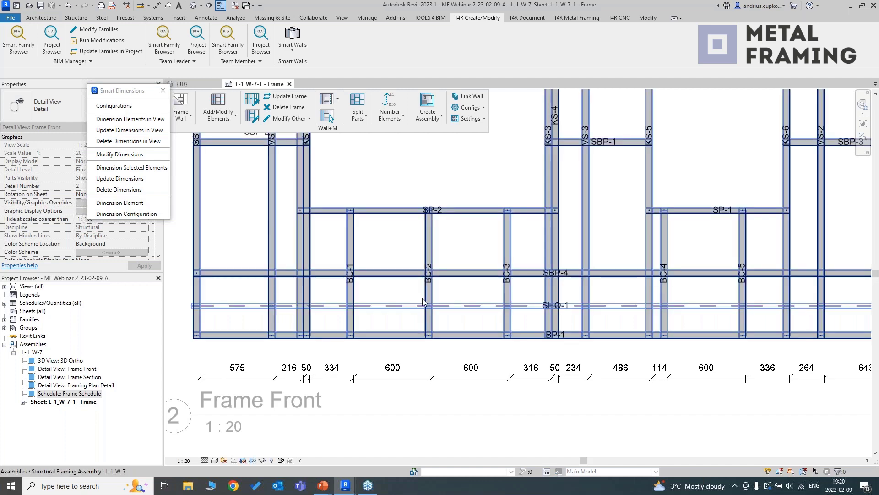
Check which stud edges the updated lower dimension line references by extending its witness lines up to the studs
{"action": "scroll", "coordinate": [438, 369], "scroll_direction": "up", "scroll_amount": 2}
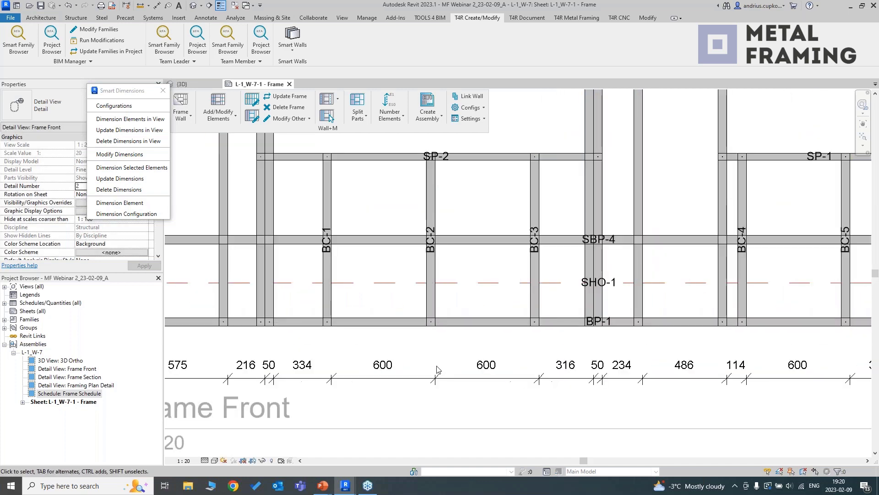
{"action": "middle_click_drag", "start_coordinate": [437, 366], "coordinate": [395, 347]}
{"action": "scroll", "coordinate": [394, 349], "scroll_direction": "up", "scroll_amount": 2}
{"action": "left_click", "coordinate": [393, 364]}
{"action": "scroll", "coordinate": [393, 361], "scroll_direction": "up", "scroll_amount": 3}
{"action": "left_click_drag", "start_coordinate": [393, 360], "coordinate": [396, 229]}
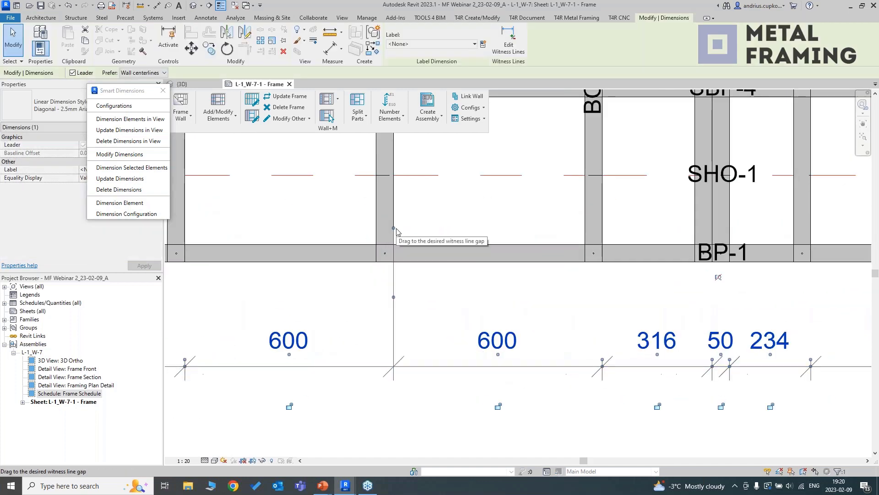
{"action": "scroll", "coordinate": [613, 362], "scroll_direction": "up", "scroll_amount": 2}
{"action": "mouse_move", "coordinate": [594, 361]}
{"action": "left_mouse_down"}
{"action": "mouse_move", "coordinate": [596, 201]}
{"action": "mouse_move", "coordinate": [595, 354]}
{"action": "left_mouse_up"}
{"action": "middle_click_drag", "start_coordinate": [576, 205], "coordinate": [522, 267]}
{"action": "scroll", "coordinate": [529, 223], "scroll_direction": "up", "scroll_amount": 1}
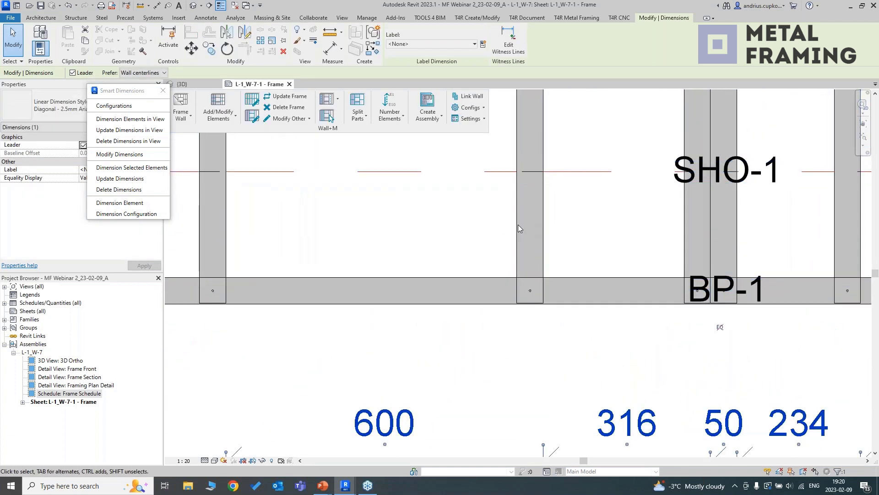
Check the lower dimension line's references across the studs, leave the Frame Front view and close the Smart Dimensions tools
{"action": "scroll", "coordinate": [518, 224], "scroll_direction": "down", "scroll_amount": 5}
{"action": "scroll", "coordinate": [607, 260], "scroll_direction": "up", "scroll_amount": 4}
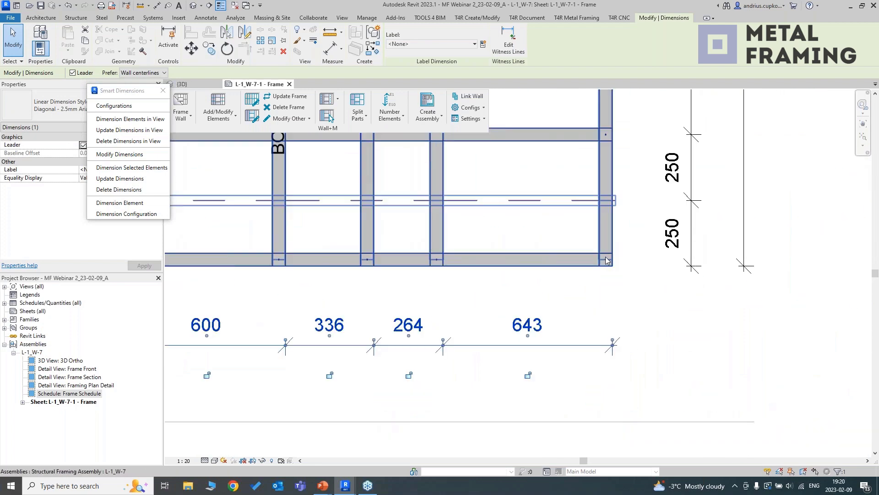
{"action": "scroll", "coordinate": [606, 260], "scroll_direction": "down", "scroll_amount": 5}
{"action": "middle_click_drag", "start_coordinate": [536, 257], "coordinate": [598, 269]}
{"action": "middle_click_drag", "start_coordinate": [724, 276], "coordinate": [692, 312]}
{"action": "left_click", "coordinate": [692, 302]}
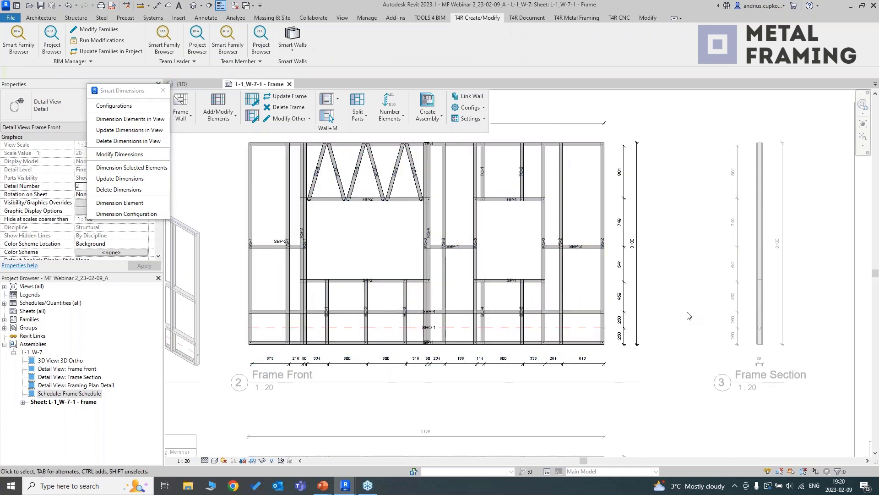
{"action": "scroll", "coordinate": [688, 312], "scroll_direction": "down", "scroll_amount": 3}
{"action": "middle_click_drag", "start_coordinate": [687, 308], "coordinate": [621, 227]}
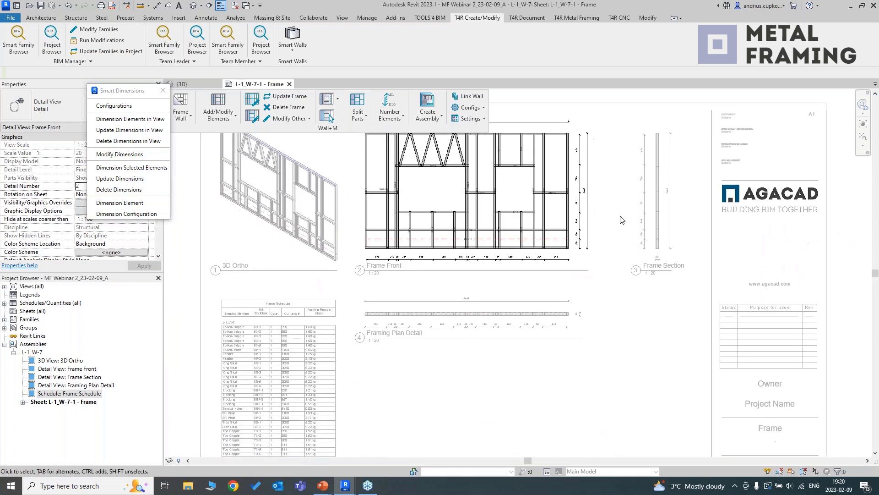
{"action": "scroll", "coordinate": [614, 223], "scroll_direction": "down", "scroll_amount": 2}
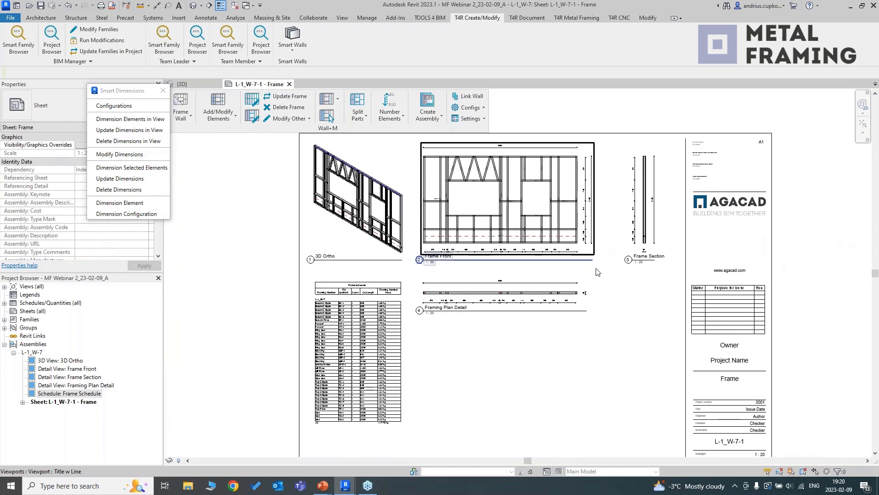
{"action": "left_click", "coordinate": [162, 90]}
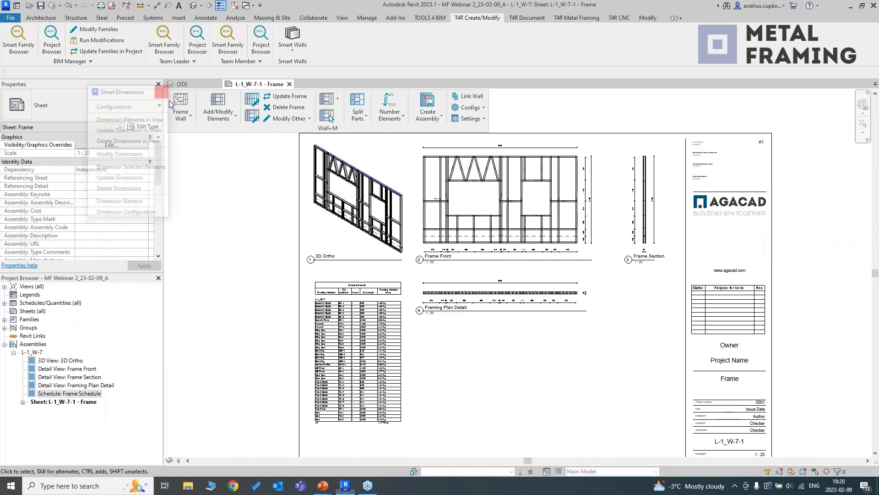
Set the Frame sheet's template to L-1_W-7-1 - Frame in the drawing configuration and save it
{"action": "left_click", "coordinate": [434, 118]}
{"action": "left_click", "coordinate": [448, 159]}
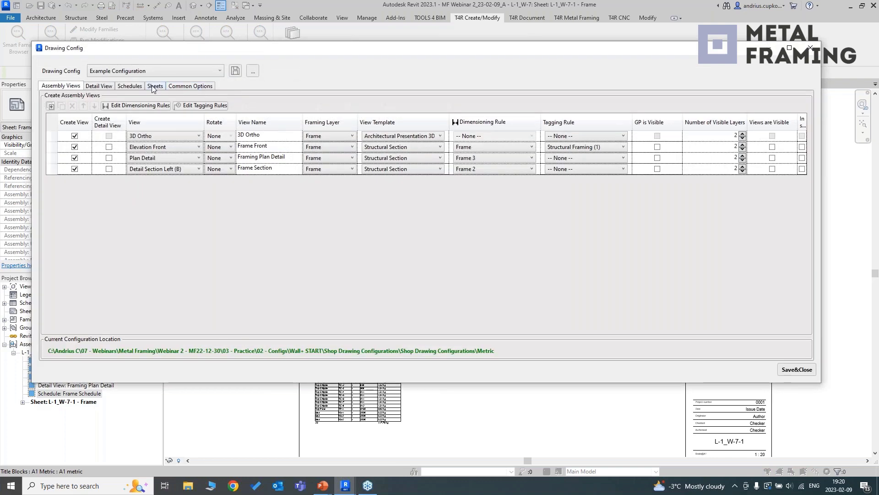
{"action": "left_click", "coordinate": [157, 86]}
{"action": "left_click", "coordinate": [604, 130]}
{"action": "left_click", "coordinate": [606, 147]}
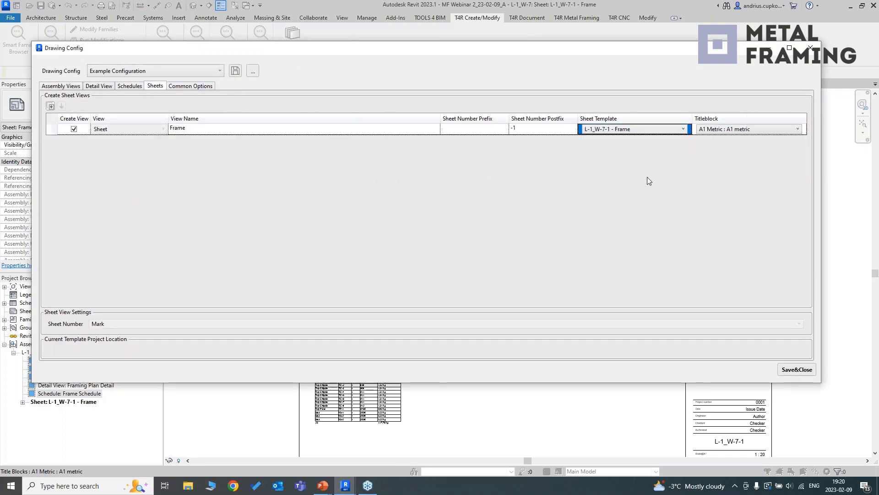
{"action": "left_click", "coordinate": [796, 369]}
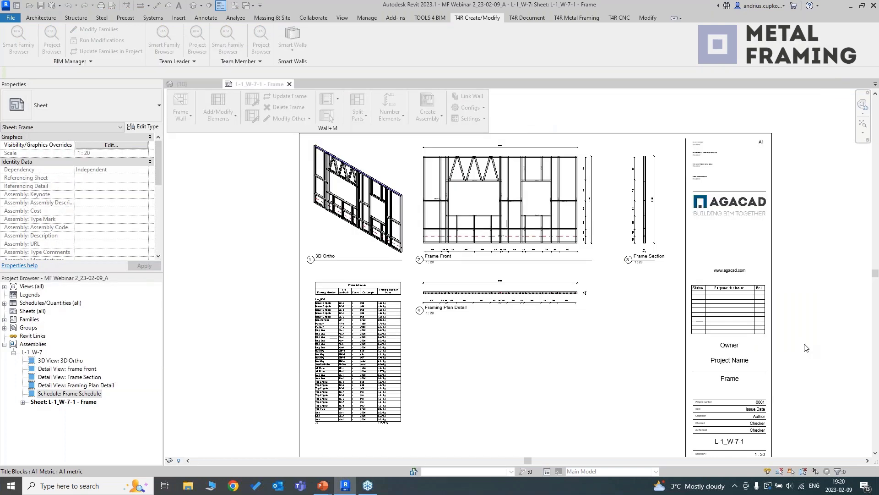
Create the shop drawing assembly for the Level 5 wall frame in the 3D view, using one of its studs
{"action": "left_click", "coordinate": [193, 5]}
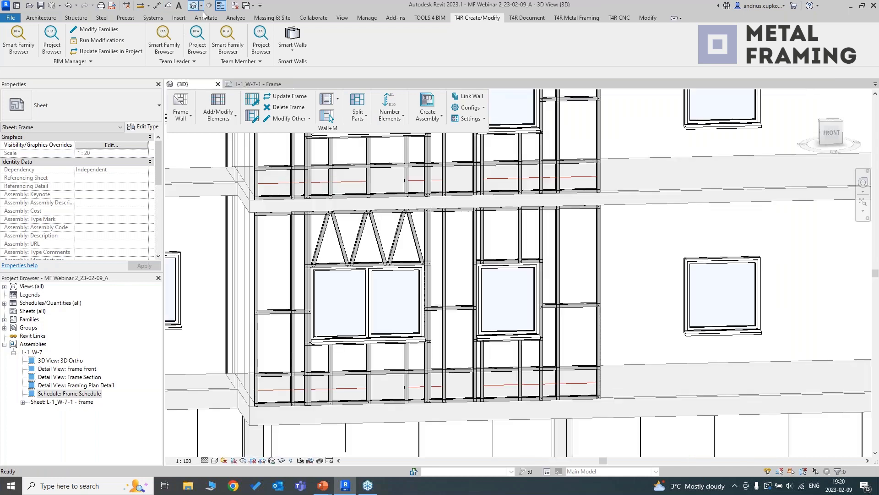
{"action": "scroll", "coordinate": [473, 256], "scroll_direction": "up", "scroll_amount": 2}
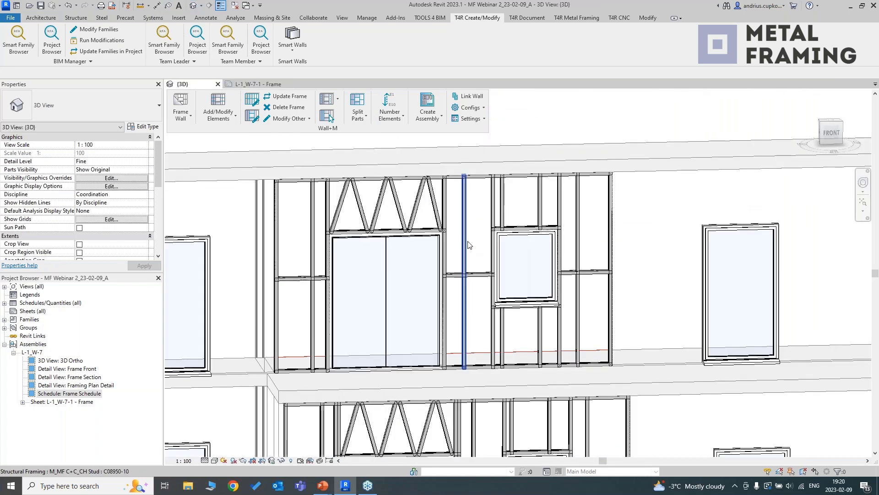
{"action": "left_click", "coordinate": [464, 266]}
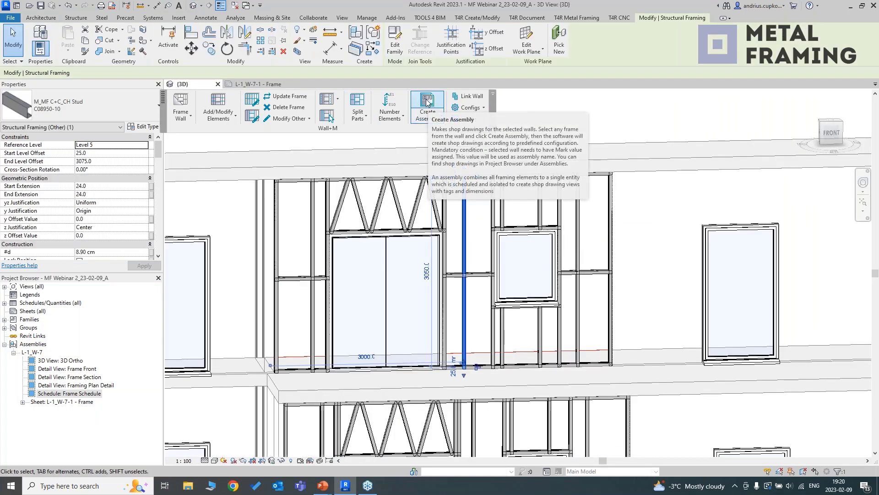
{"action": "left_click", "coordinate": [426, 101]}
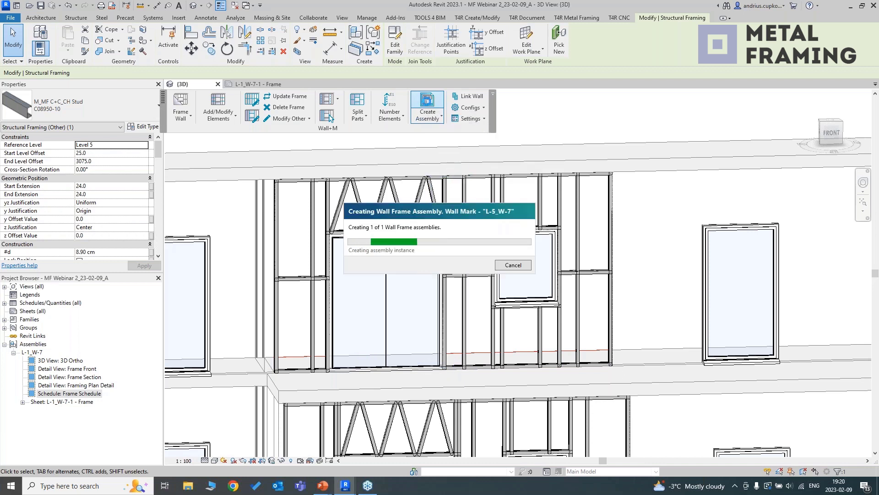
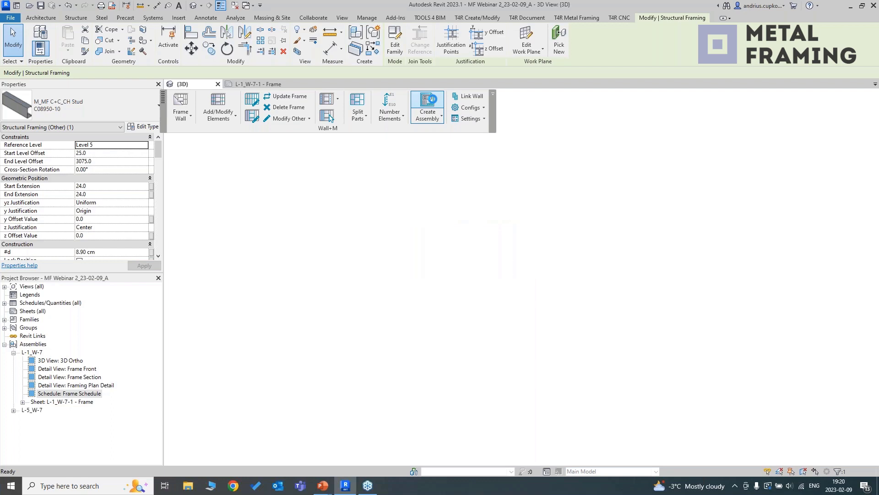
Close the L-1_W-7-1 sheet and open the L-5_W-7-1 - Frame sheet of the L-5_W-7 assembly
{"action": "left_click", "coordinate": [287, 85]}
{"action": "double_click", "coordinate": [39, 410]}
{"action": "double_click", "coordinate": [58, 459]}
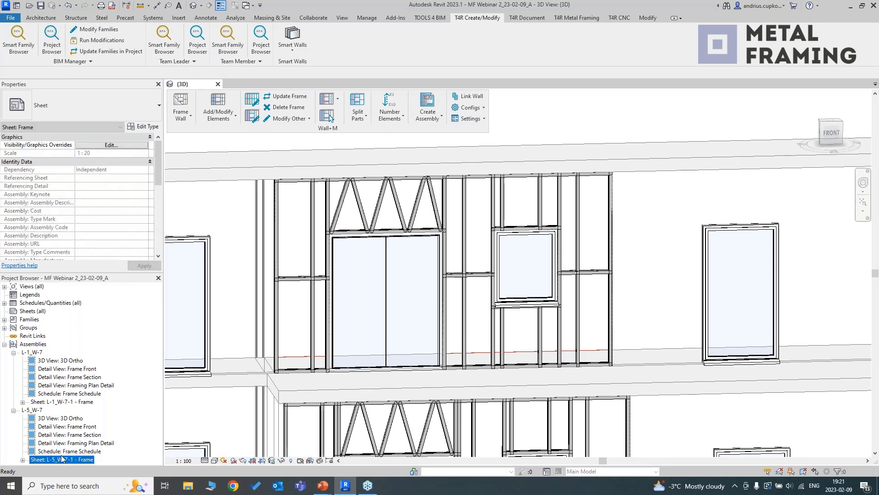
Examine the layout, views, dimensions and schedule of the L-5_W-7-1 - Frame sheet against the template sheet
{"action": "scroll", "coordinate": [403, 312], "scroll_direction": "up", "scroll_amount": 2}
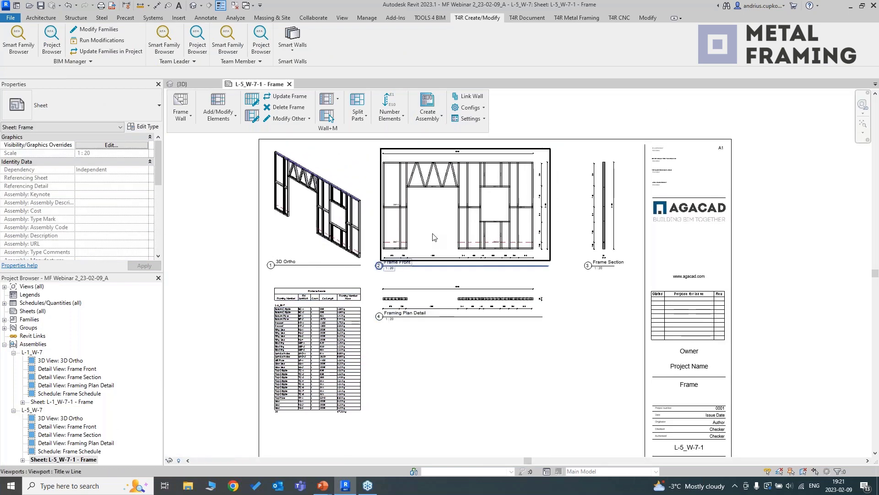
{"action": "scroll", "coordinate": [439, 234], "scroll_direction": "up", "scroll_amount": 2}
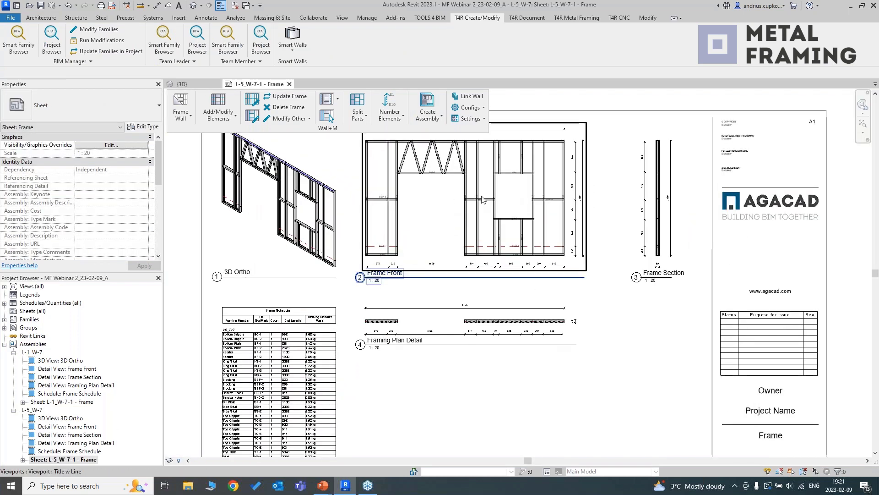
{"action": "scroll", "coordinate": [482, 199], "scroll_direction": "down", "scroll_amount": 3}
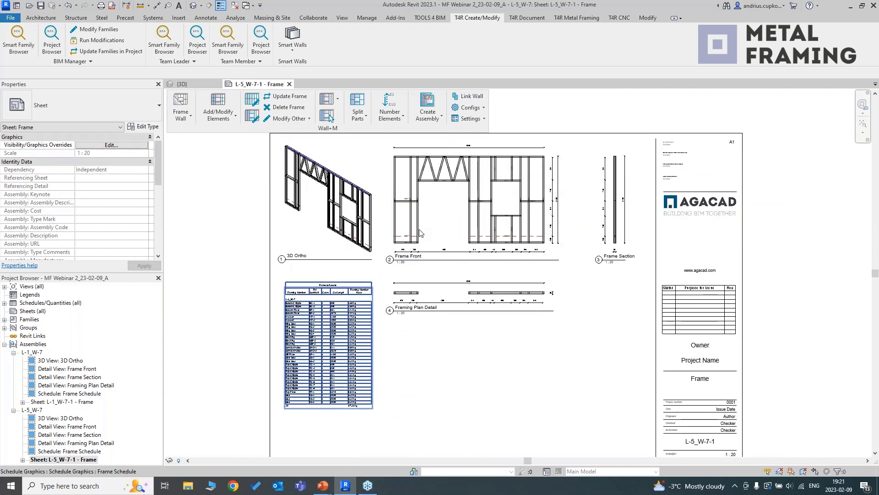
{"action": "scroll", "coordinate": [483, 167], "scroll_direction": "up", "scroll_amount": 5}
{"action": "middle_click_drag", "start_coordinate": [507, 180], "coordinate": [492, 237]}
{"action": "scroll", "coordinate": [492, 237], "scroll_direction": "down", "scroll_amount": 1}
{"action": "middle_click_drag", "start_coordinate": [674, 281], "coordinate": [580, 192]}
{"action": "scroll", "coordinate": [581, 192], "scroll_direction": "down", "scroll_amount": 3}
{"action": "middle_click_drag", "start_coordinate": [536, 255], "coordinate": [562, 203]}
{"action": "scroll", "coordinate": [562, 204], "scroll_direction": "down", "scroll_amount": 1}
{"action": "middle_click_drag", "start_coordinate": [481, 384], "coordinate": [471, 381]}
{"action": "scroll", "coordinate": [472, 379], "scroll_direction": "down", "scroll_amount": 2}
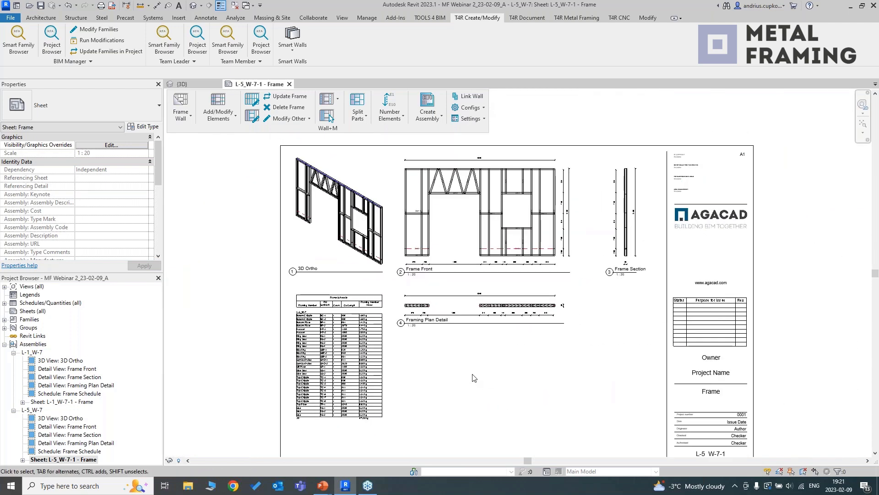
Return to the 3D view and inspect the Level 5 wall's single window and its framing assembly
{"action": "left_click", "coordinate": [193, 5]}
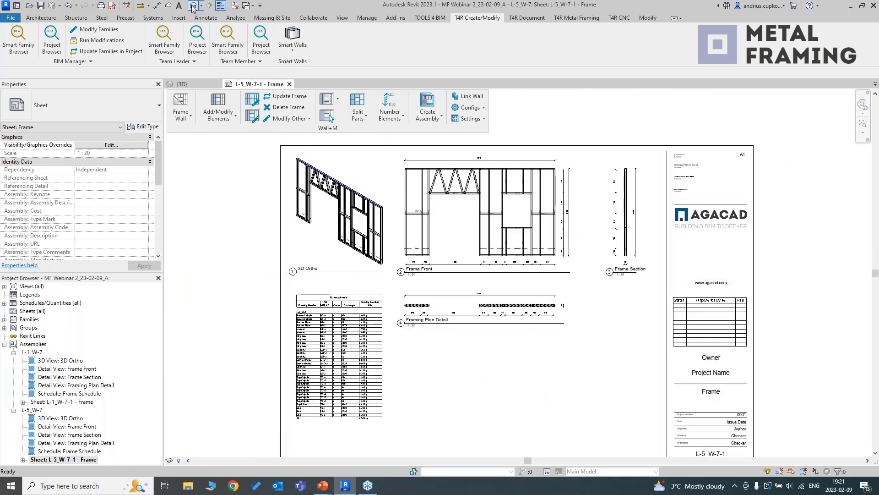
{"action": "left_click", "coordinate": [551, 258]}
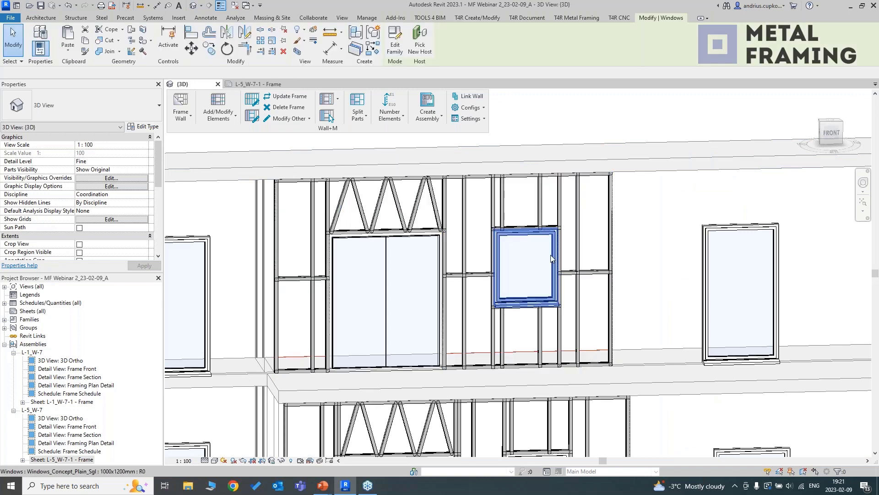
{"action": "middle_click_drag", "start_coordinate": [550, 254], "coordinate": [547, 260], "text": "shift"}
{"action": "middle_click_drag", "start_coordinate": [558, 262], "coordinate": [504, 263], "text": "shift"}
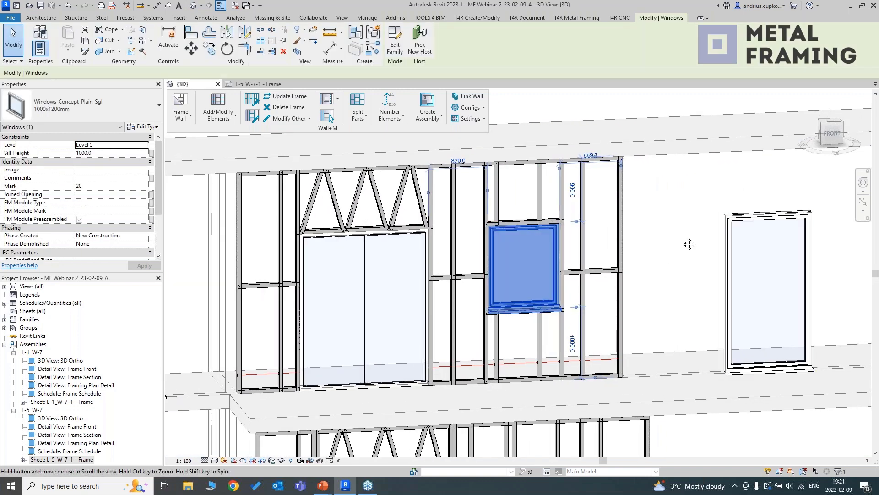
{"action": "scroll", "coordinate": [527, 244], "scroll_direction": "up", "scroll_amount": 2}
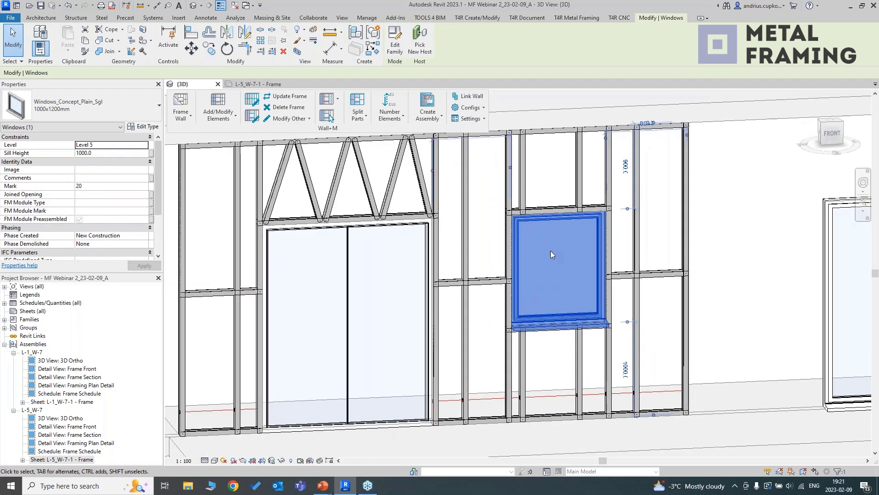
{"action": "left_click", "coordinate": [550, 254]}
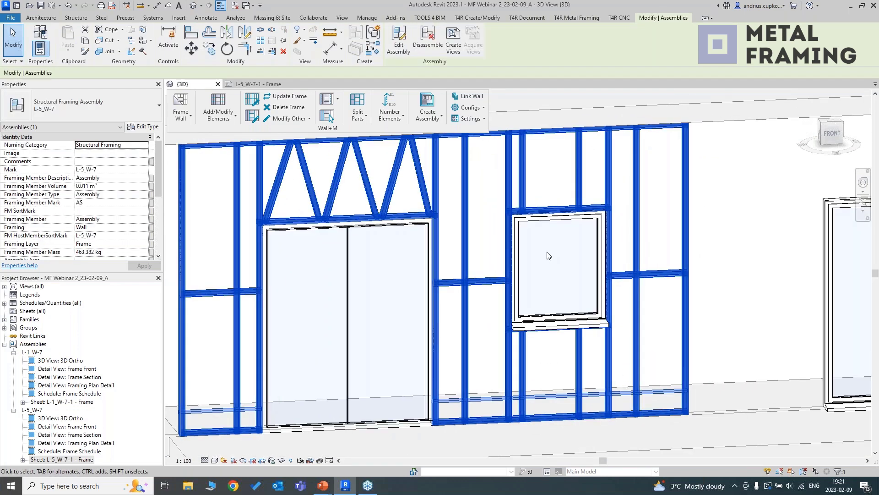
{"action": "key", "text": "Escape"}
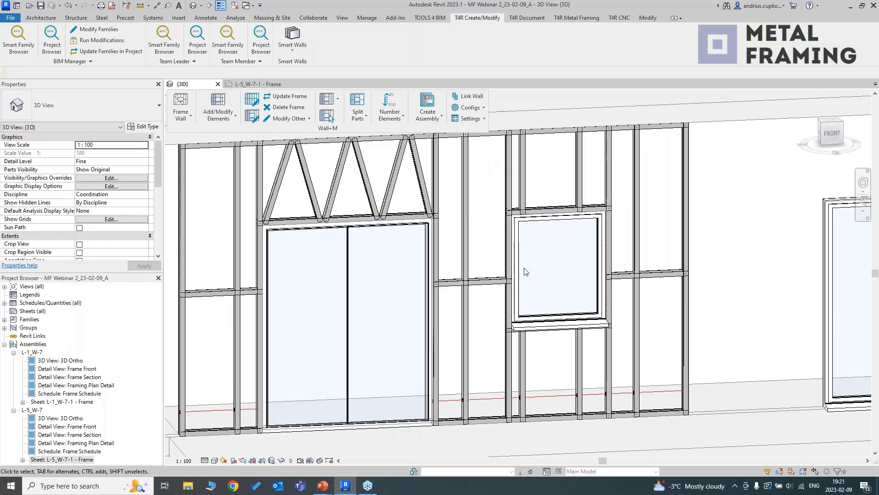
Change the Level 5 wall's single window to type 1000x2200mm and set its sill height to 0
{"action": "left_click", "coordinate": [520, 270]}
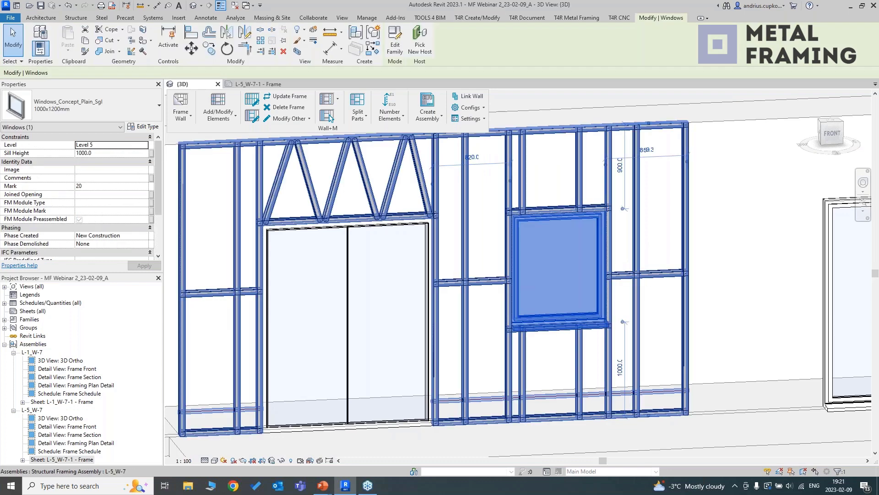
{"action": "left_click", "coordinate": [103, 108]}
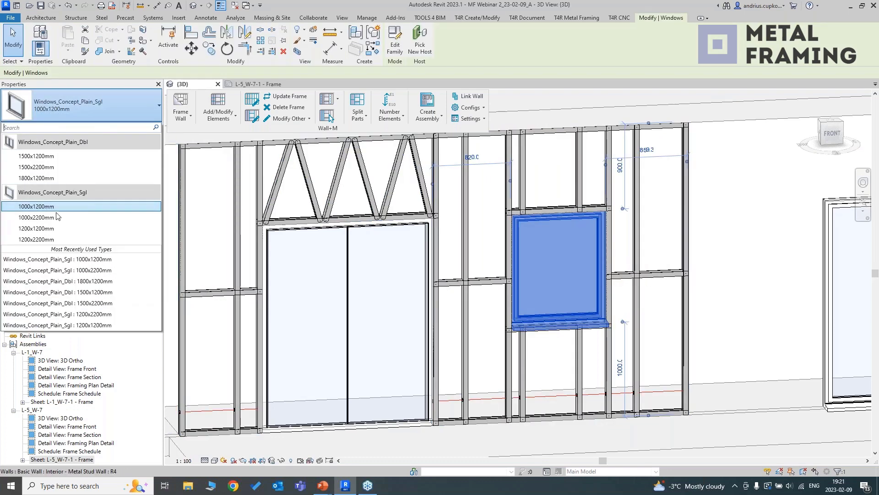
{"action": "left_click", "coordinate": [56, 218]}
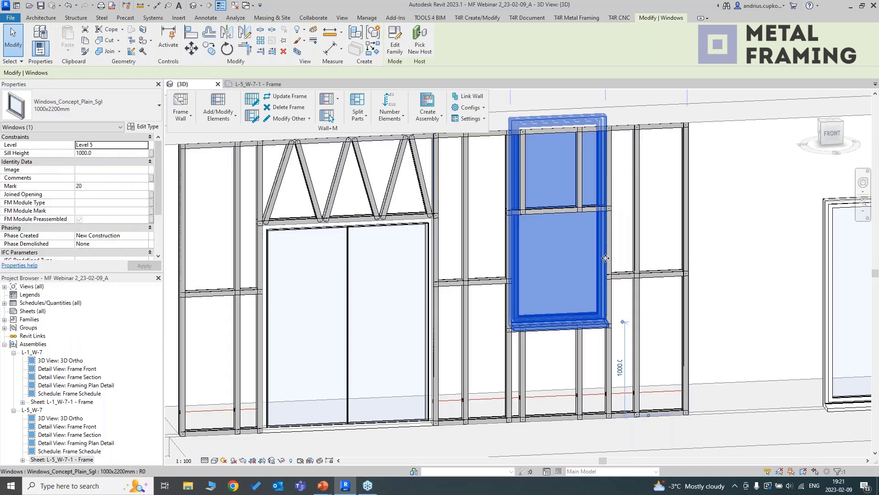
{"action": "left_click", "coordinate": [111, 152]}
{"action": "type", "text": "0"}
{"action": "left_click", "coordinate": [746, 252]}
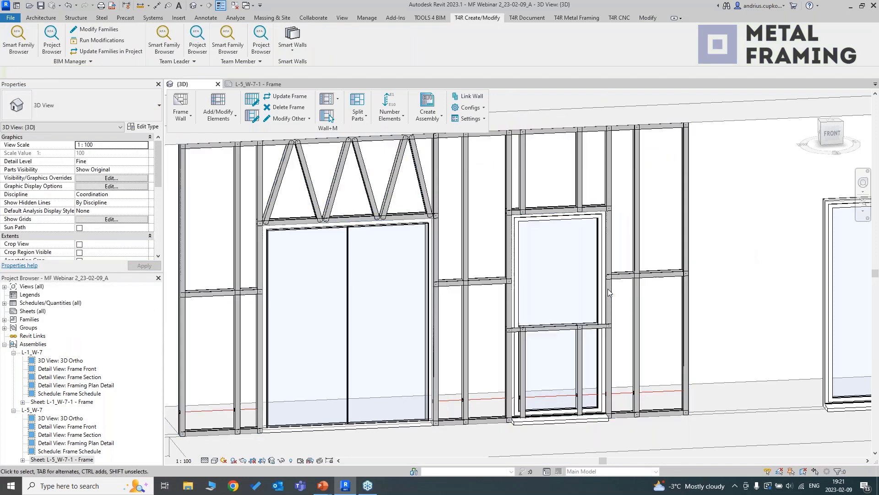
Update the Level 5 wall's frame to match the taller window opening
{"action": "scroll", "coordinate": [558, 331], "scroll_direction": "up", "scroll_amount": 2}
{"action": "middle_click_drag", "start_coordinate": [557, 331], "coordinate": [543, 279]}
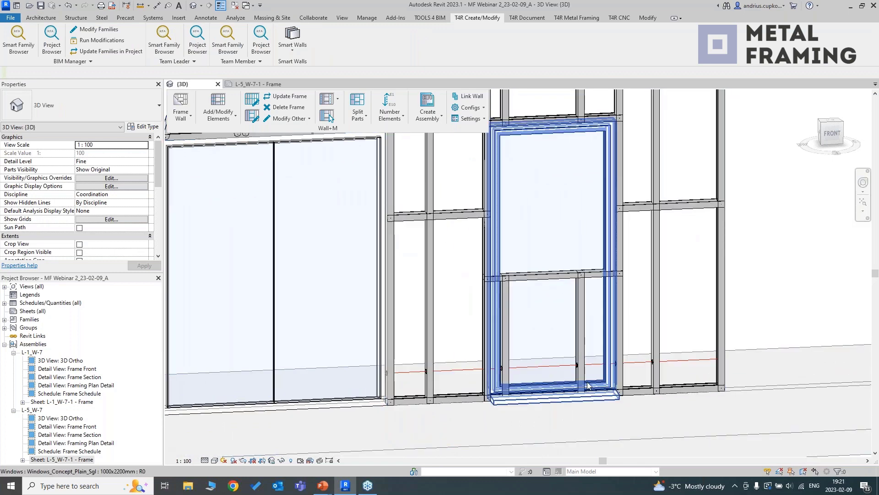
{"action": "left_click", "coordinate": [608, 233]}
{"action": "key", "text": "Escape"}
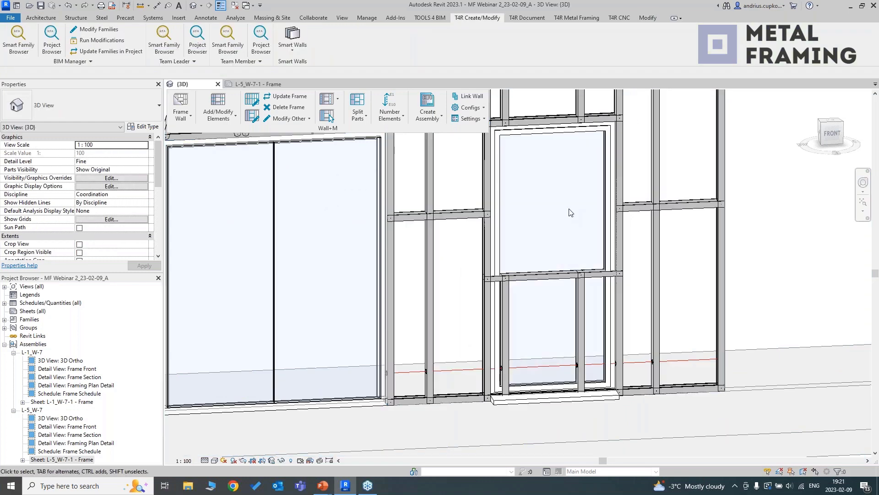
{"action": "scroll", "coordinate": [569, 212], "scroll_direction": "down", "scroll_amount": 1}
{"action": "middle_click_drag", "start_coordinate": [570, 212], "coordinate": [586, 255]}
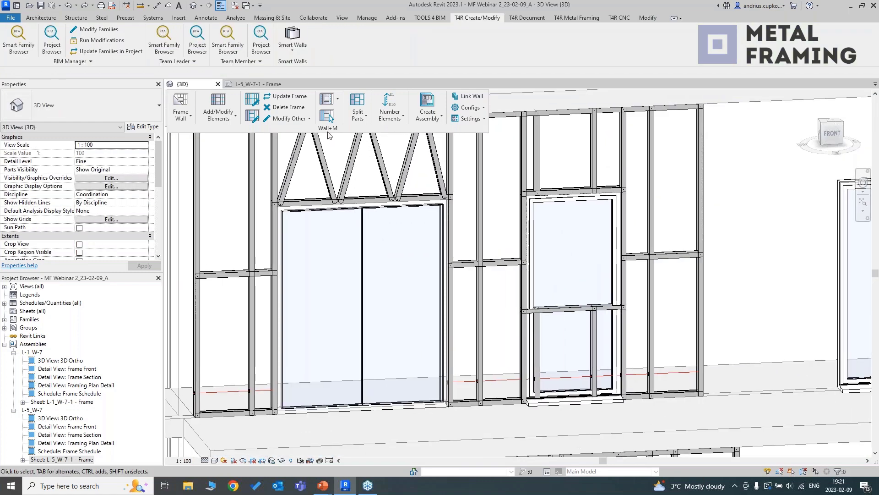
{"action": "left_click", "coordinate": [291, 97]}
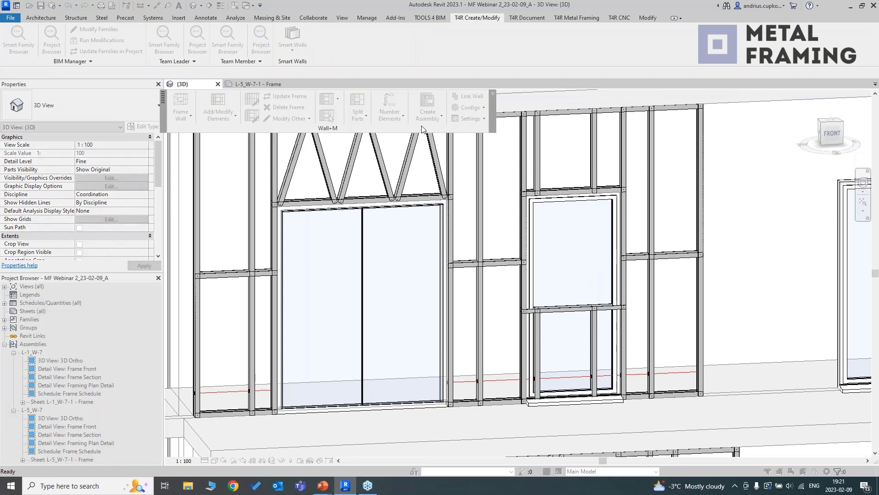
{"action": "left_click", "coordinate": [544, 153]}
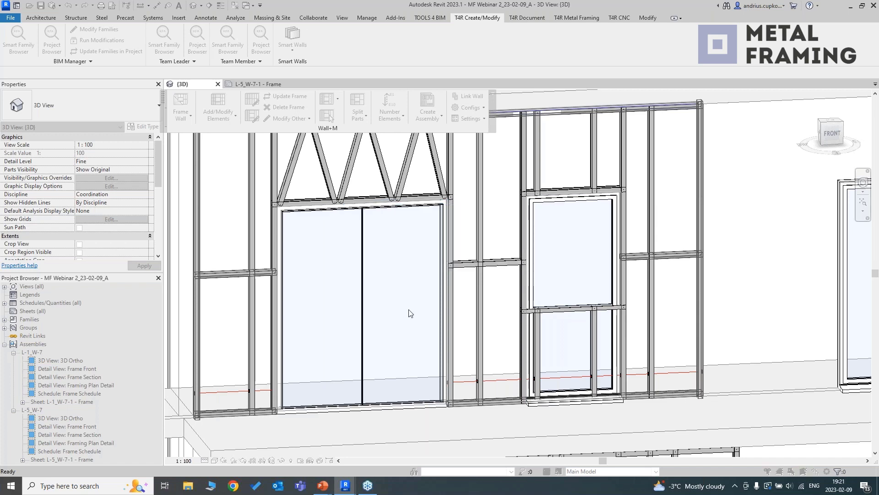
{"action": "left_click", "coordinate": [402, 272]}
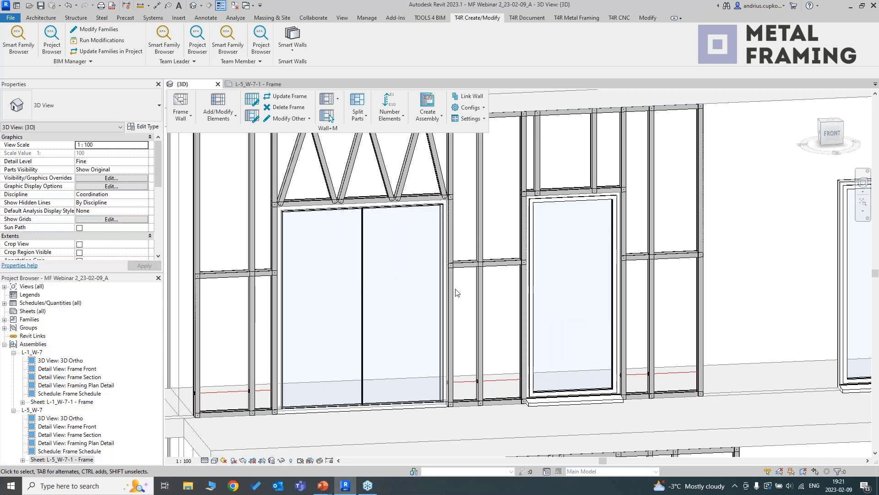
Delete the 1000x2200mm window from the Level 5 wall
{"action": "left_click", "coordinate": [566, 404]}
{"action": "key", "text": "Delete"}
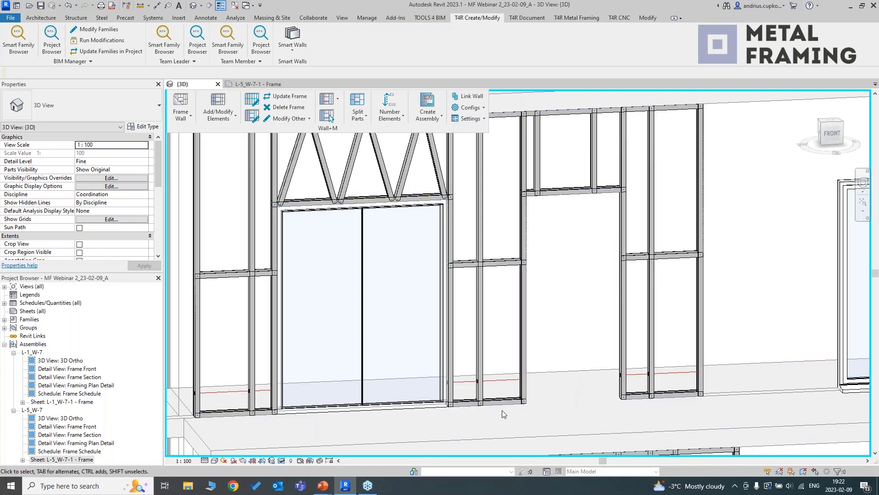
Undo the window deletion in the Level 5 wall and check the Frame Front view on the L-5_W-7-1 sheet
{"action": "key", "text": "ctrl+z"}
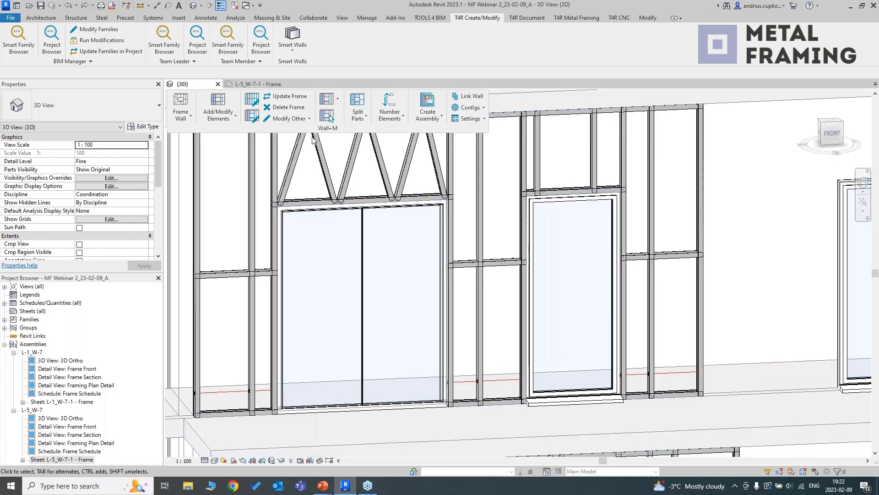
{"action": "left_click", "coordinate": [262, 84]}
{"action": "scroll", "coordinate": [490, 196], "scroll_direction": "up", "scroll_amount": 5}
{"action": "middle_click_drag", "start_coordinate": [474, 179], "coordinate": [462, 212]}
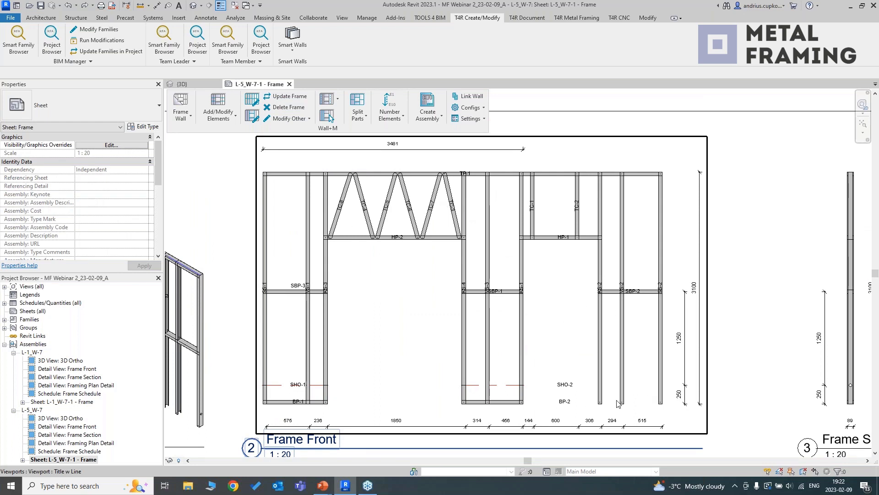
Return to the 3D view and run Update Frame Assembly on the Level 5 wall to refresh its drawing sheet
{"action": "left_click", "coordinate": [201, 84]}
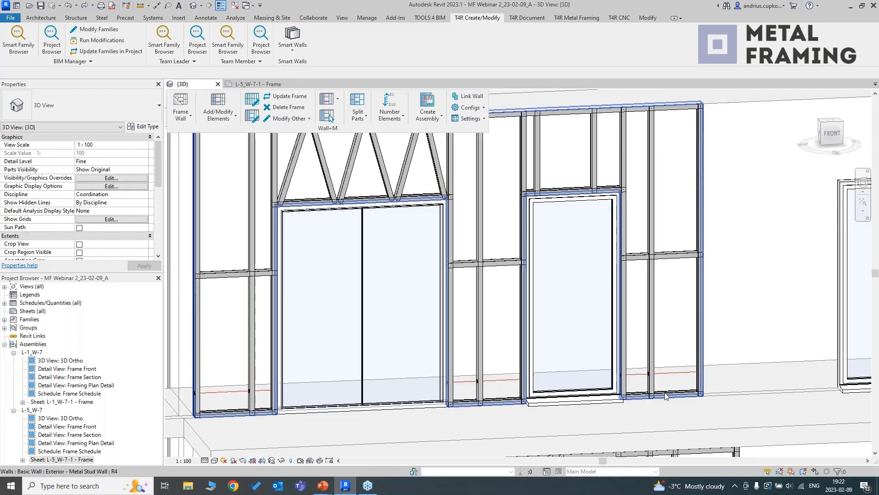
{"action": "scroll", "coordinate": [641, 210], "scroll_direction": "down", "scroll_amount": 2}
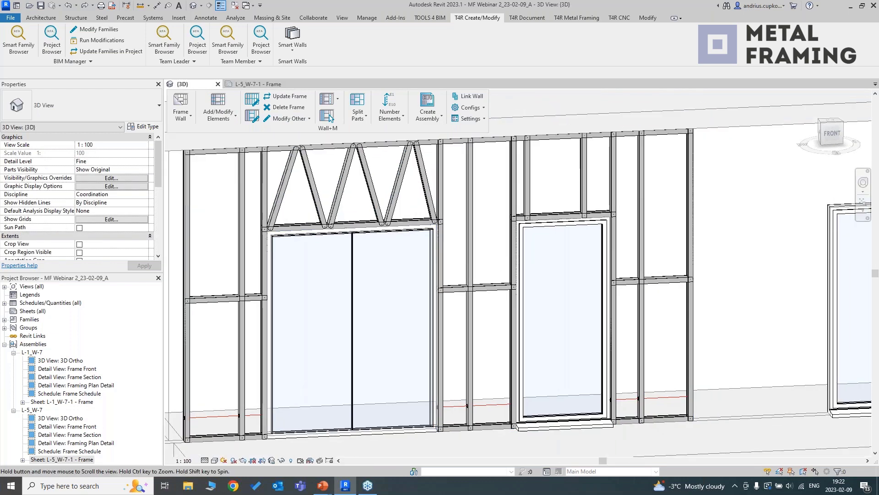
{"action": "left_click", "coordinate": [431, 117]}
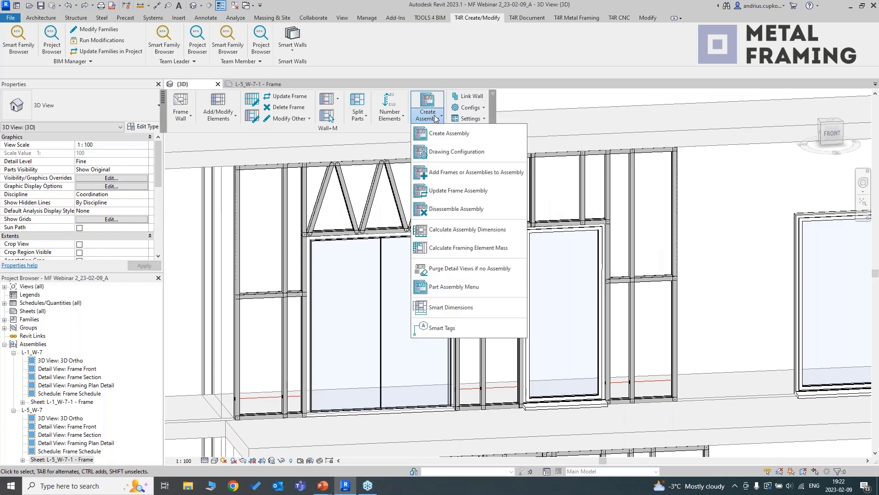
{"action": "left_click", "coordinate": [466, 192]}
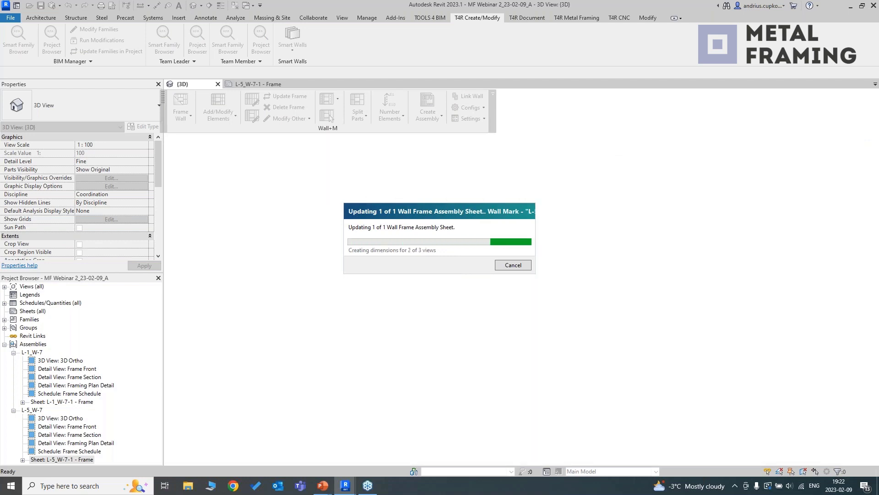
Inspect the updated Frame Front view on the L-5_W-7-1 sheet and number the elements to fill the missing member marks
{"action": "left_click", "coordinate": [272, 85]}
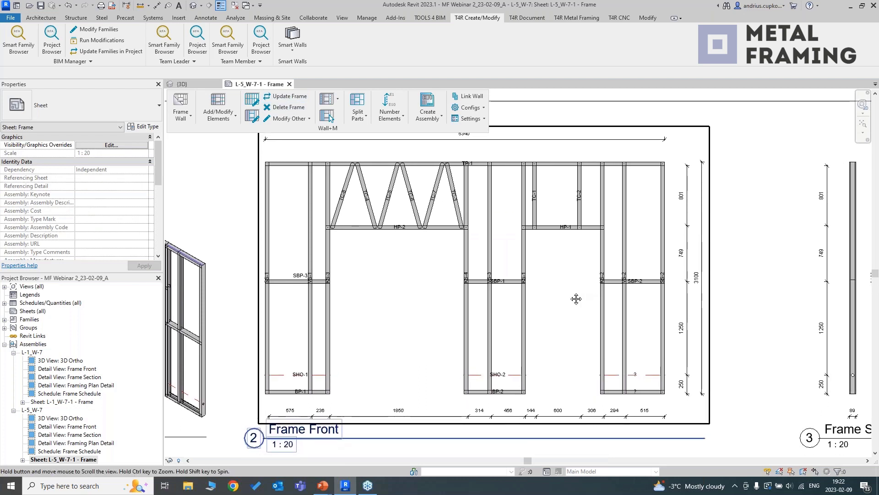
{"action": "middle_click_drag", "start_coordinate": [576, 298], "coordinate": [580, 320]}
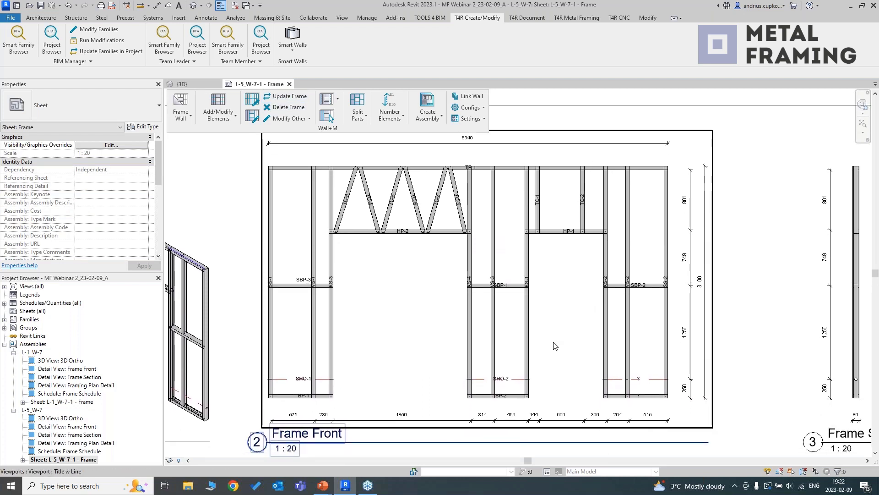
{"action": "scroll", "coordinate": [640, 402], "scroll_direction": "up", "scroll_amount": 5}
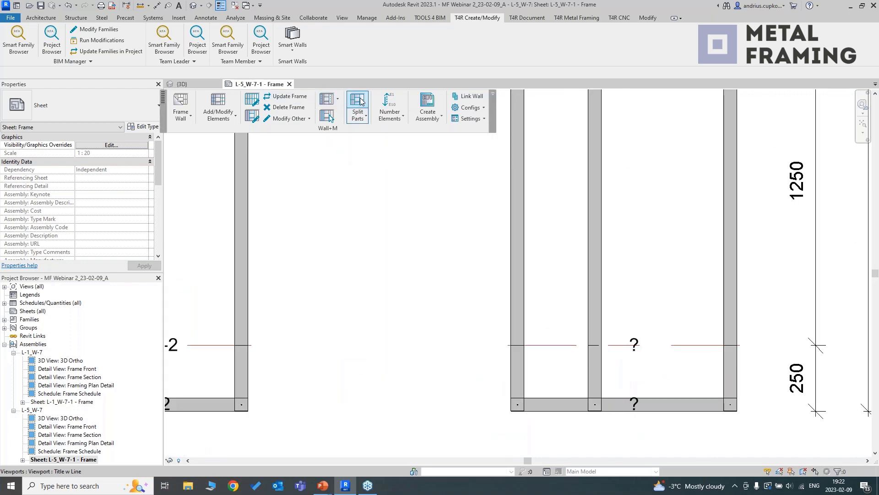
{"action": "left_click", "coordinate": [383, 102]}
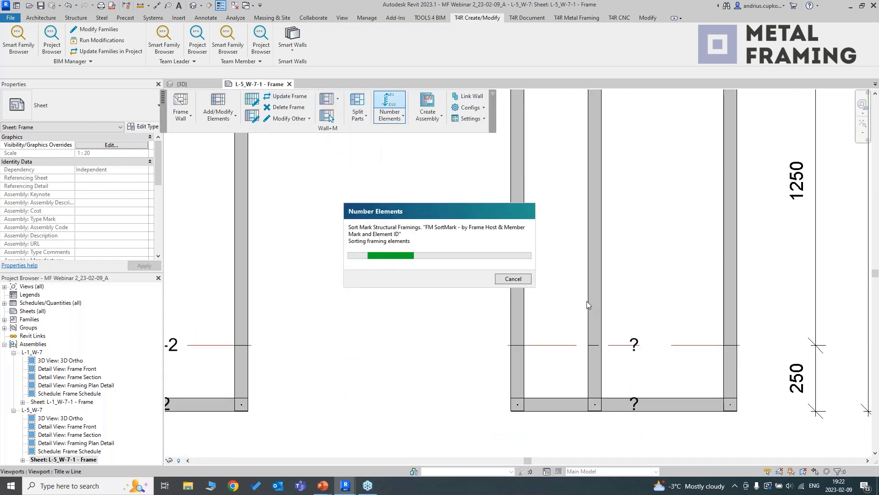
Examine the member tags, framing plan and Frame Schedule on the L-5_W-7-1 sheet after renumbering
{"action": "scroll", "coordinate": [665, 327], "scroll_direction": "down", "scroll_amount": 2}
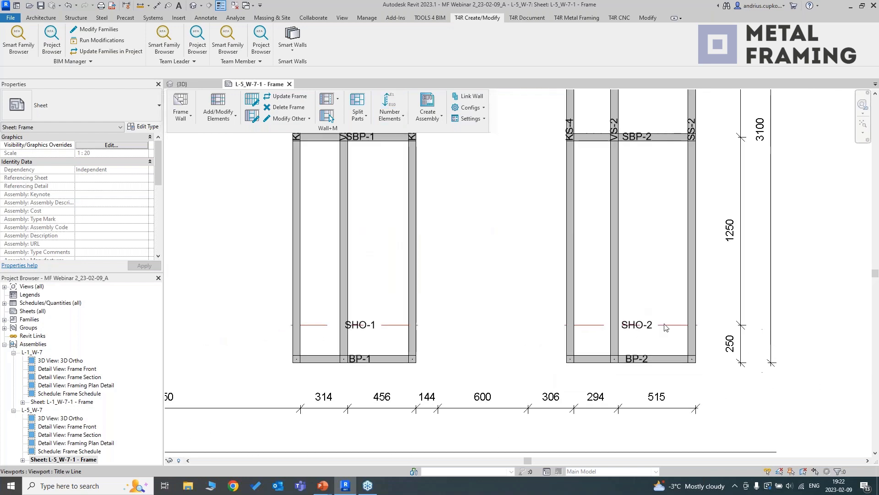
{"action": "scroll", "coordinate": [666, 314], "scroll_direction": "down", "scroll_amount": 4}
{"action": "middle_click_drag", "start_coordinate": [588, 275], "coordinate": [609, 231]}
{"action": "scroll", "coordinate": [636, 280], "scroll_direction": "down", "scroll_amount": 5}
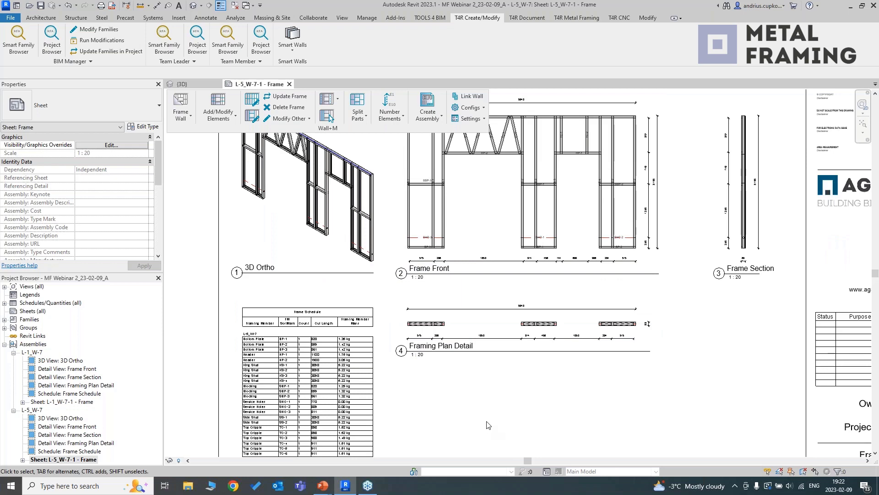
{"action": "middle_click_drag", "start_coordinate": [487, 403], "coordinate": [535, 301]}
{"action": "scroll", "coordinate": [293, 279], "scroll_direction": "up", "scroll_amount": 3}
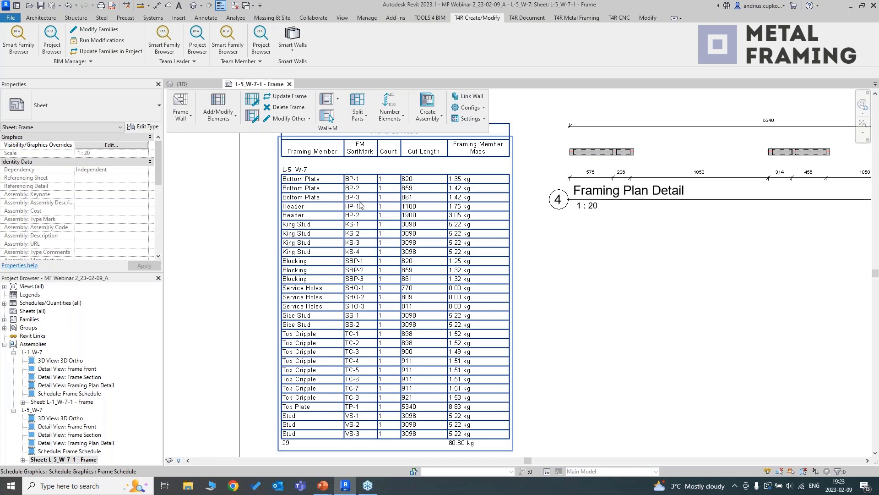
{"action": "scroll", "coordinate": [372, 380], "scroll_direction": "down", "scroll_amount": 4}
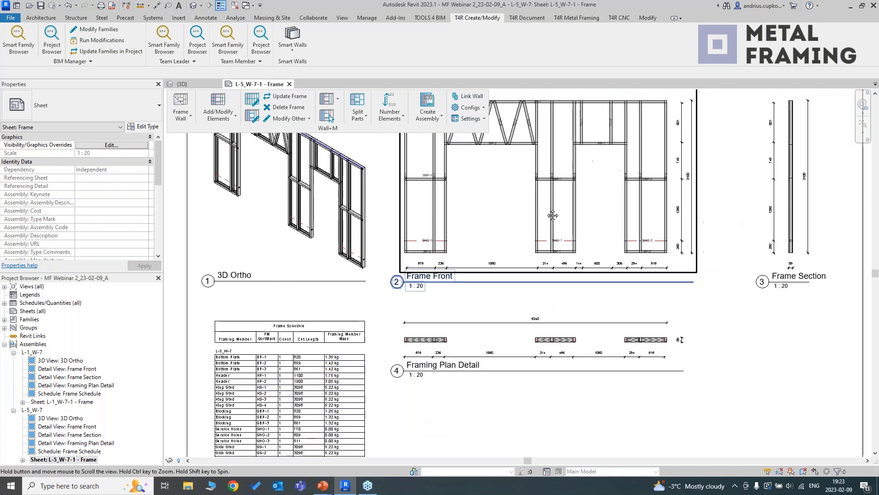
{"action": "middle_click_drag", "start_coordinate": [430, 254], "coordinate": [544, 261]}
{"action": "scroll", "coordinate": [417, 206], "scroll_direction": "up", "scroll_amount": 4}
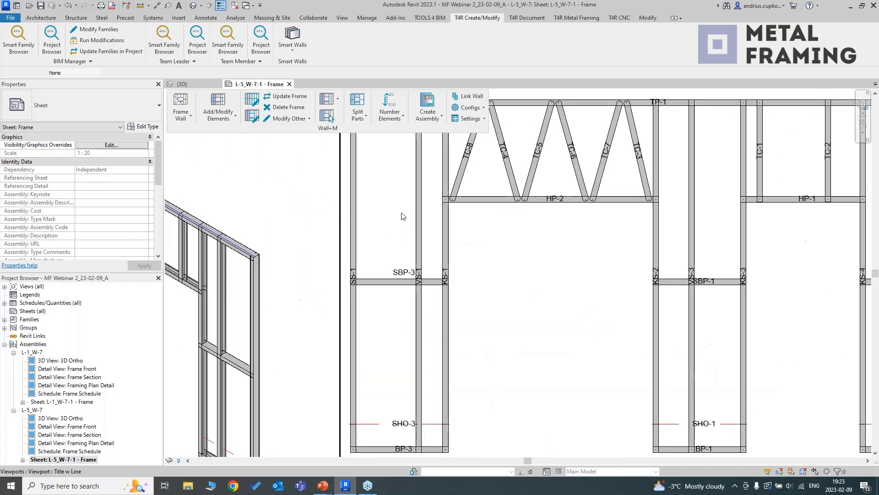
Activate the Frame Front view on the sheet and compare the top cripples TC-1 and TC-2 above the window opening
{"action": "left_click", "coordinate": [403, 215]}
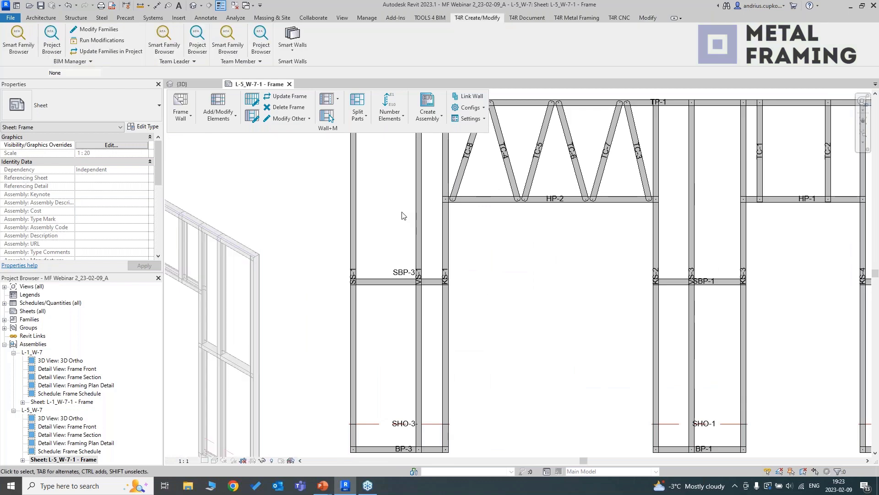
{"action": "double_click", "coordinate": [402, 215]}
{"action": "scroll", "coordinate": [453, 277], "scroll_direction": "up", "scroll_amount": 2}
{"action": "scroll", "coordinate": [455, 279], "scroll_direction": "up", "scroll_amount": 4}
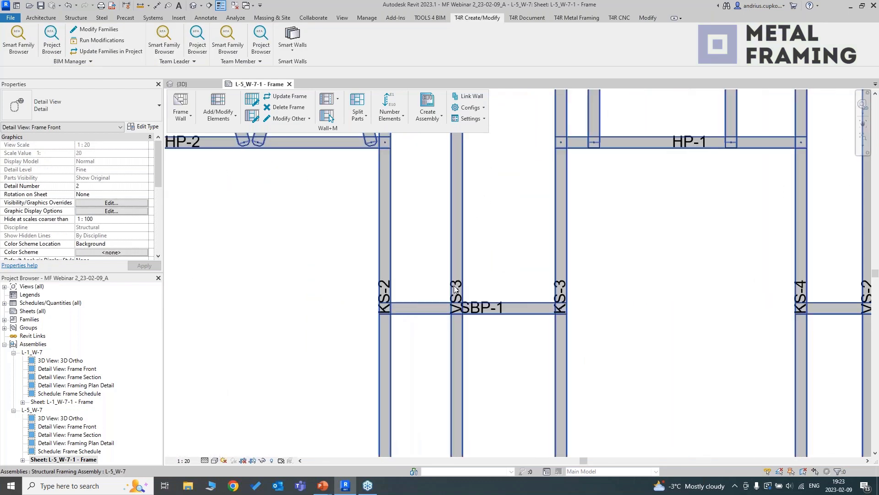
{"action": "scroll", "coordinate": [457, 284], "scroll_direction": "down", "scroll_amount": 3}
{"action": "middle_click_drag", "start_coordinate": [632, 214], "coordinate": [465, 333]}
{"action": "scroll", "coordinate": [383, 216], "scroll_direction": "up", "scroll_amount": 2}
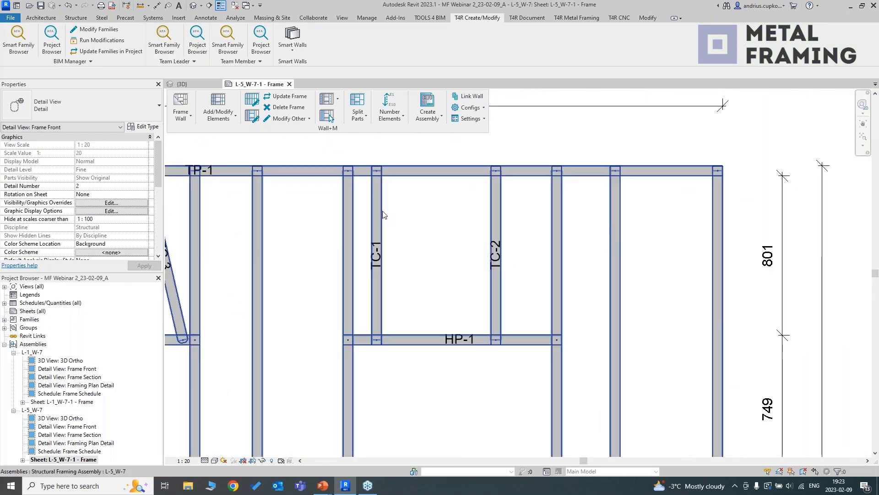
{"action": "left_click", "coordinate": [377, 216]}
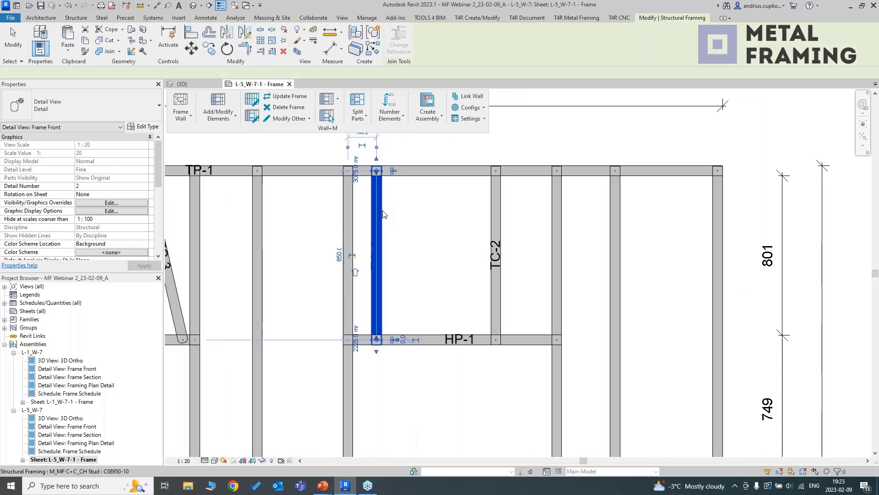
{"action": "left_click", "coordinate": [497, 209]}
Examine the remaining studs, plates and their individual marks across the Frame Front view
{"action": "scroll", "coordinate": [492, 201], "scroll_direction": "down", "scroll_amount": 2}
{"action": "middle_click_drag", "start_coordinate": [533, 229], "coordinate": [518, 162]}
{"action": "scroll", "coordinate": [540, 183], "scroll_direction": "down", "scroll_amount": 1}
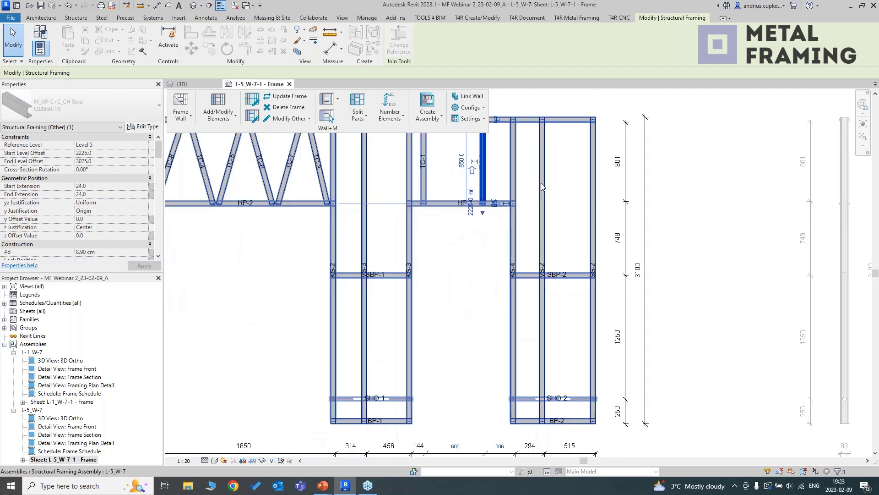
{"action": "scroll", "coordinate": [541, 183], "scroll_direction": "down", "scroll_amount": 1}
{"action": "left_click", "coordinate": [542, 206]}
{"action": "middle_click_drag", "start_coordinate": [568, 217], "coordinate": [660, 228]}
{"action": "left_click", "coordinate": [522, 393]}
{"action": "left_click", "coordinate": [511, 217]}
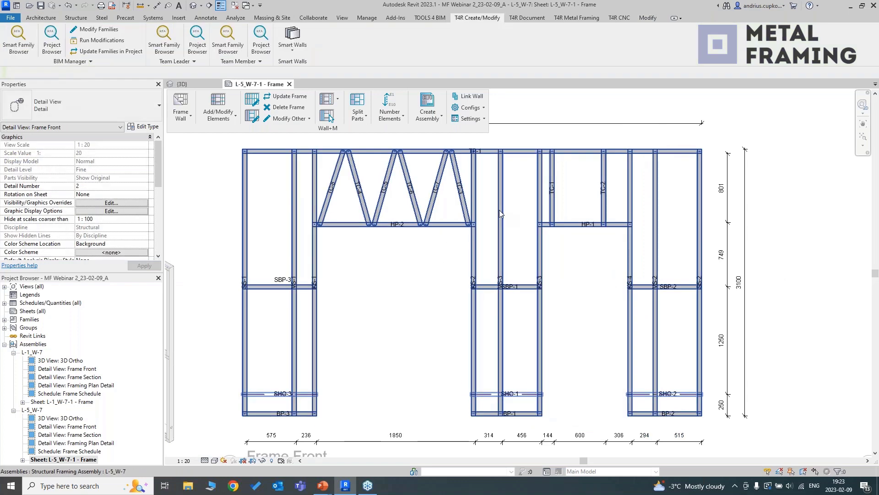
{"action": "scroll", "coordinate": [493, 283], "scroll_direction": "up", "scroll_amount": 3}
{"action": "scroll", "coordinate": [501, 268], "scroll_direction": "up", "scroll_amount": 1}
{"action": "scroll", "coordinate": [501, 259], "scroll_direction": "down", "scroll_amount": 3}
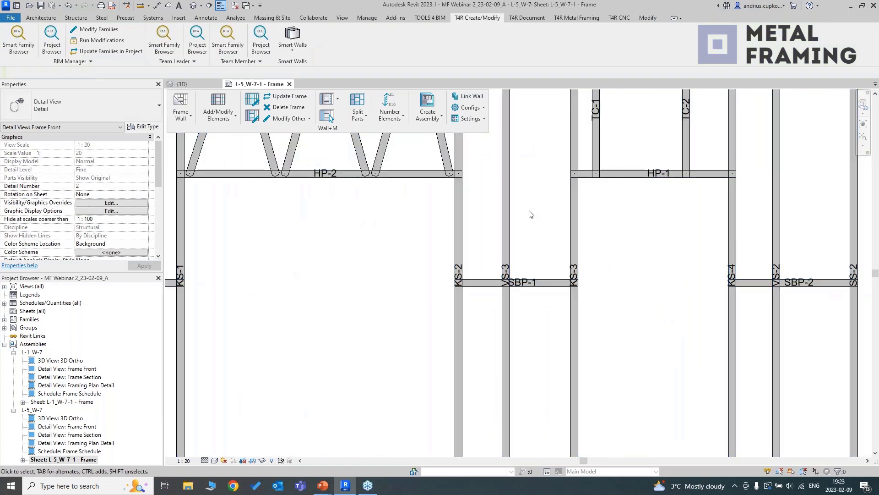
{"action": "scroll", "coordinate": [539, 205], "scroll_direction": "down", "scroll_amount": 1}
{"action": "middle_click_drag", "start_coordinate": [541, 206], "coordinate": [531, 219]}
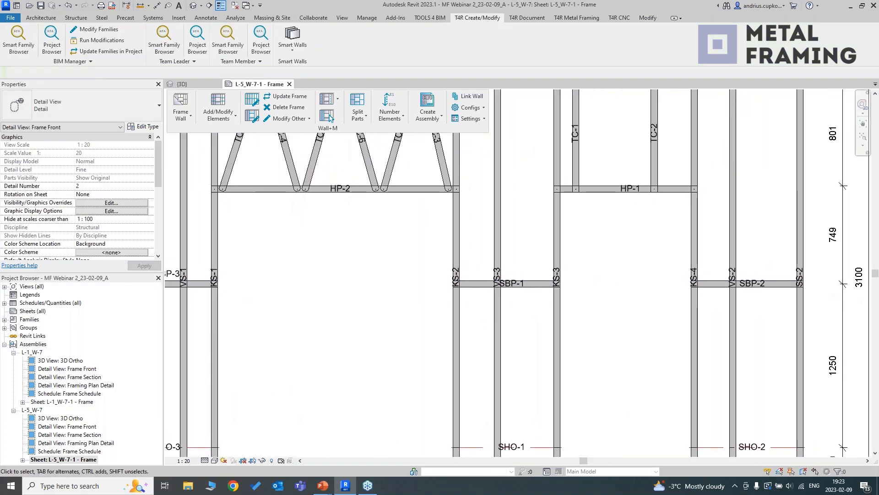
{"action": "middle_click_drag", "start_coordinate": [483, 232], "coordinate": [480, 252]}
{"action": "scroll", "coordinate": [472, 247], "scroll_direction": "down", "scroll_amount": 2}
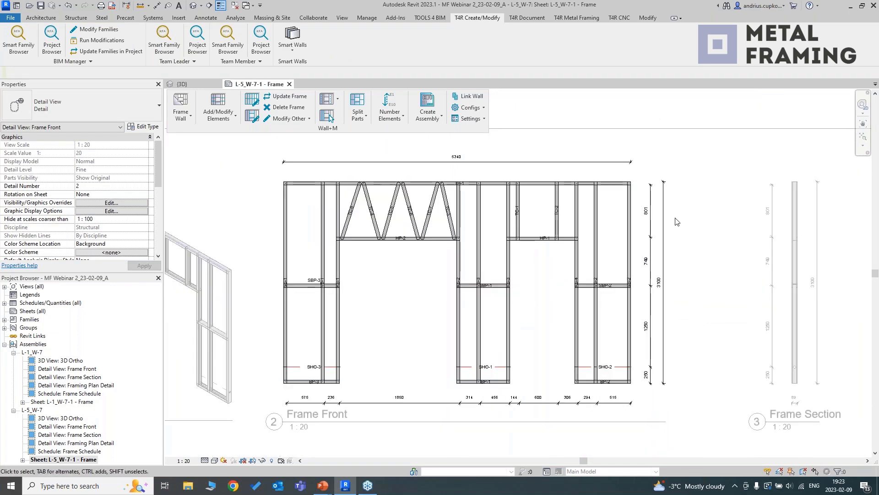
{"action": "scroll", "coordinate": [550, 165], "scroll_direction": "down", "scroll_amount": 2}
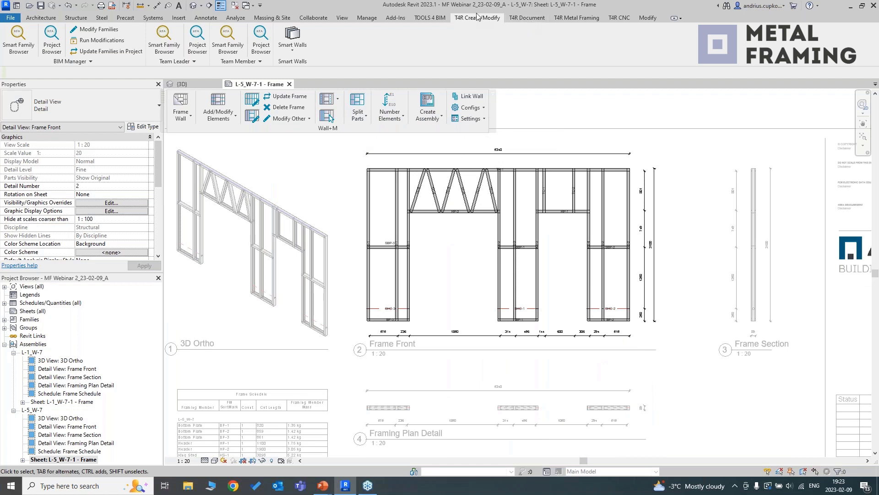
Set the structural framing sort mark configuration to FM SortMark - by Frame Host and Member Mark and save the numbering configuration
{"action": "left_click", "coordinate": [515, 19]}
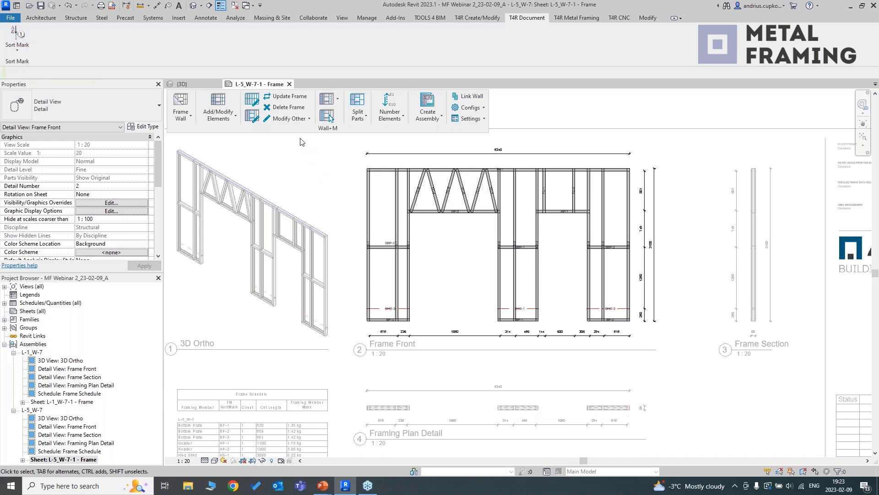
{"action": "left_click", "coordinate": [388, 117]}
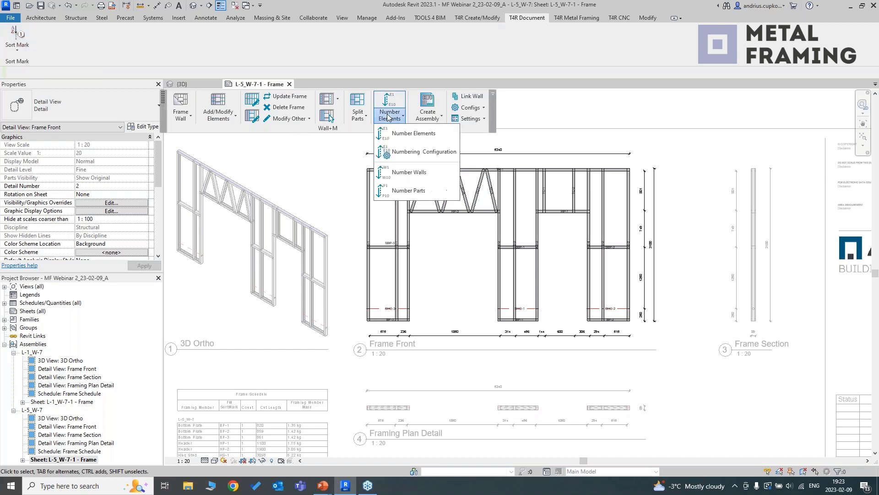
{"action": "left_click", "coordinate": [415, 148]}
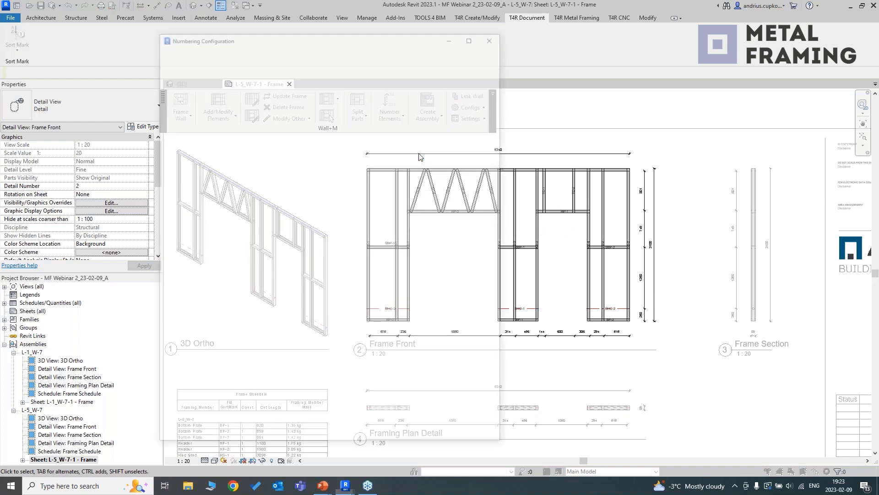
{"action": "left_click", "coordinate": [282, 157]}
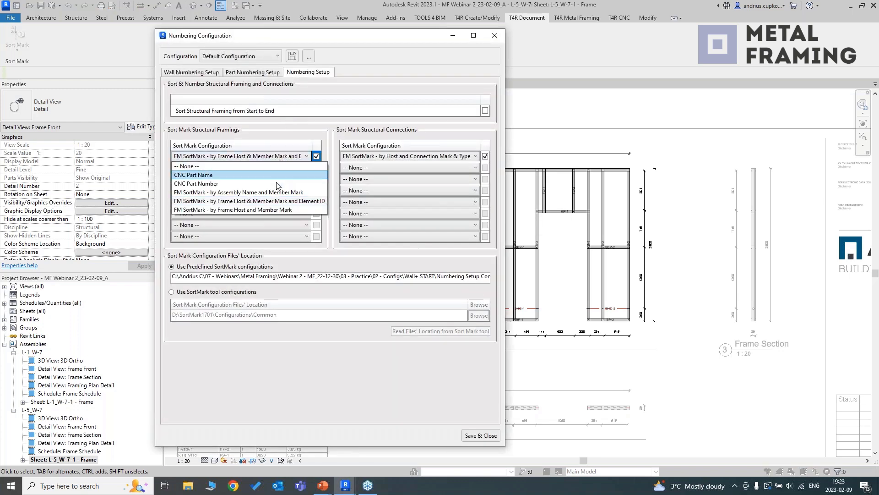
{"action": "left_click", "coordinate": [262, 210]}
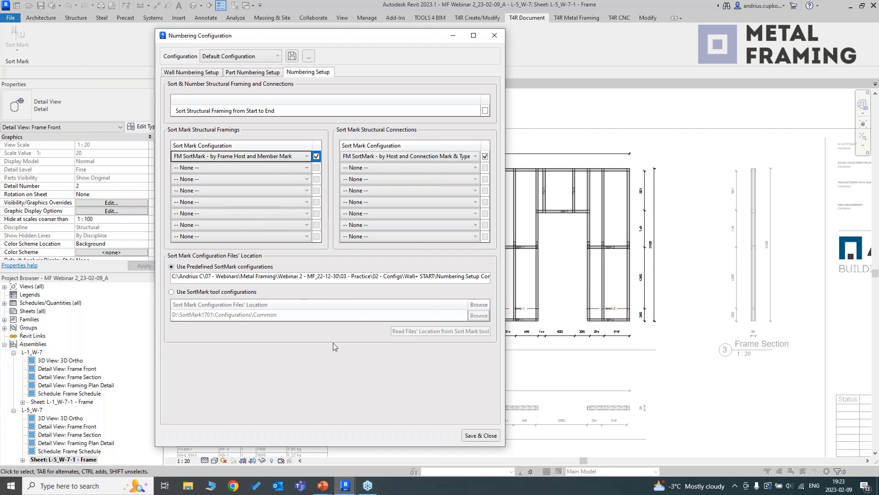
{"action": "left_click", "coordinate": [481, 436]}
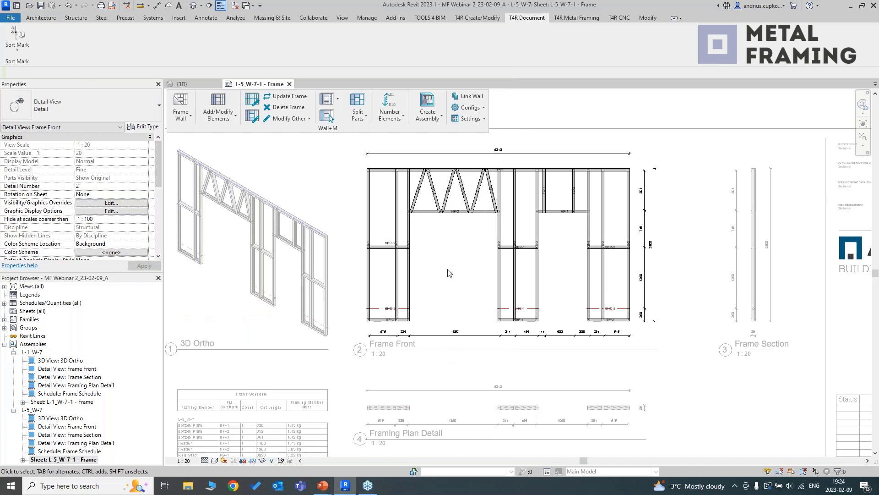
Renumber the framing elements with the new sort mark configuration and check the cripple marks in the Frame Front view
{"action": "scroll", "coordinate": [448, 273], "scroll_direction": "up", "scroll_amount": 5}
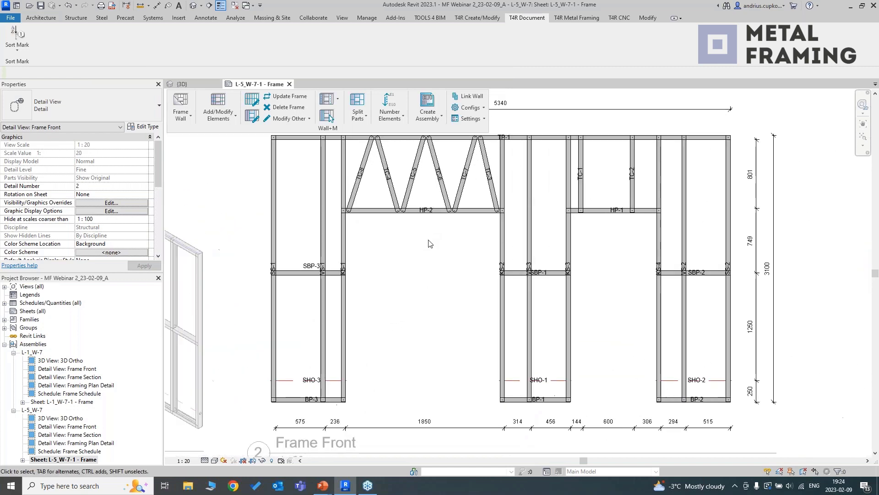
{"action": "middle_click_drag", "start_coordinate": [430, 243], "coordinate": [416, 257]}
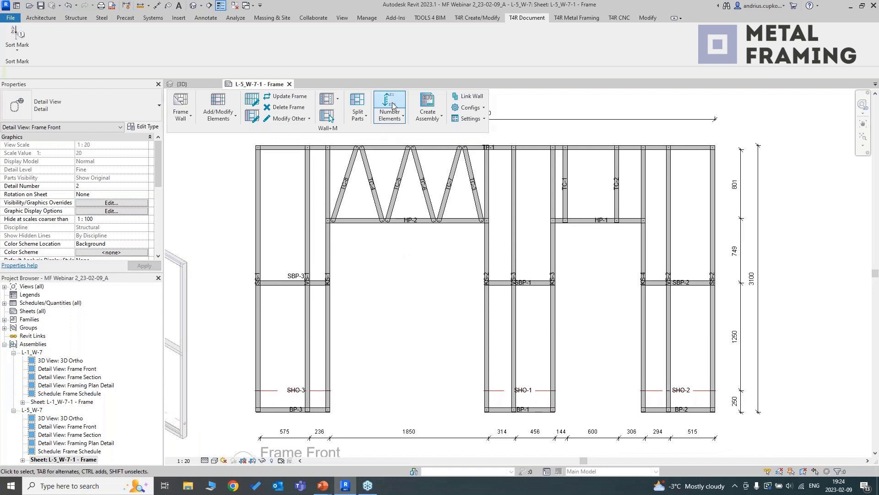
{"action": "left_click", "coordinate": [390, 103]}
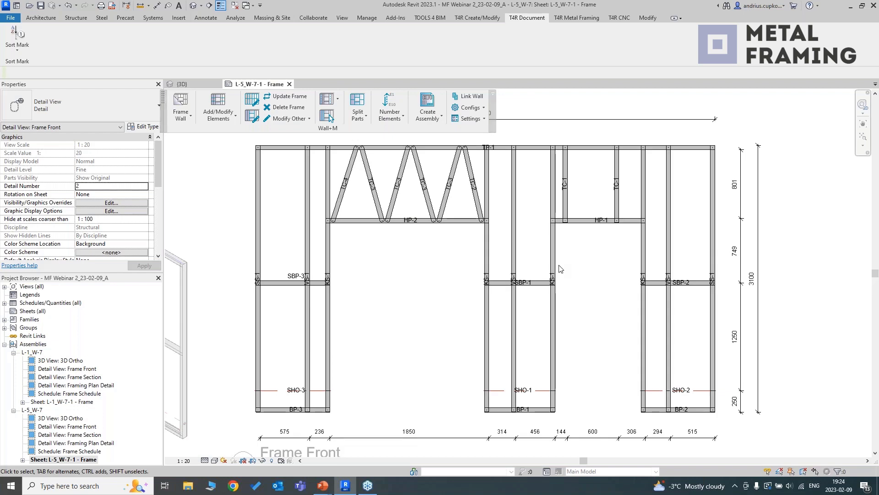
{"action": "scroll", "coordinate": [559, 269], "scroll_direction": "up", "scroll_amount": 3}
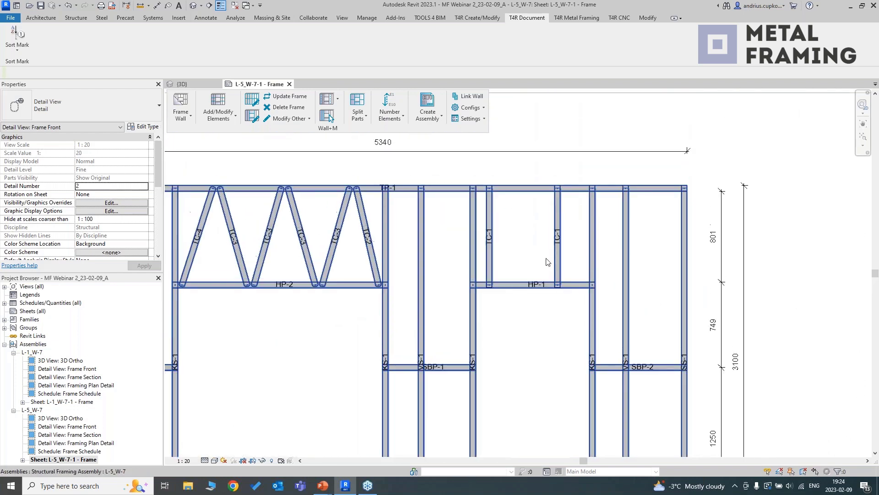
Compare the top cripple marks in the Frame Front view with the sort marks, counts and cut lengths in the Frame Schedule
{"action": "scroll", "coordinate": [546, 262], "scroll_direction": "up", "scroll_amount": 3}
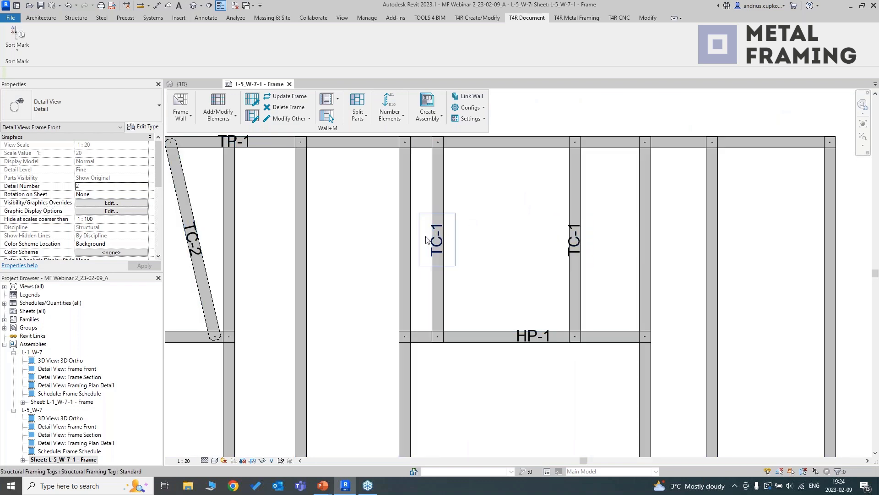
{"action": "scroll", "coordinate": [474, 237], "scroll_direction": "down", "scroll_amount": 1}
{"action": "scroll", "coordinate": [473, 236], "scroll_direction": "down", "scroll_amount": 4}
{"action": "middle_click_drag", "start_coordinate": [475, 286], "coordinate": [560, 201]}
{"action": "scroll", "coordinate": [557, 215], "scroll_direction": "down", "scroll_amount": 5}
{"action": "middle_click_drag", "start_coordinate": [534, 311], "coordinate": [563, 216]}
{"action": "scroll", "coordinate": [429, 261], "scroll_direction": "up", "scroll_amount": 5}
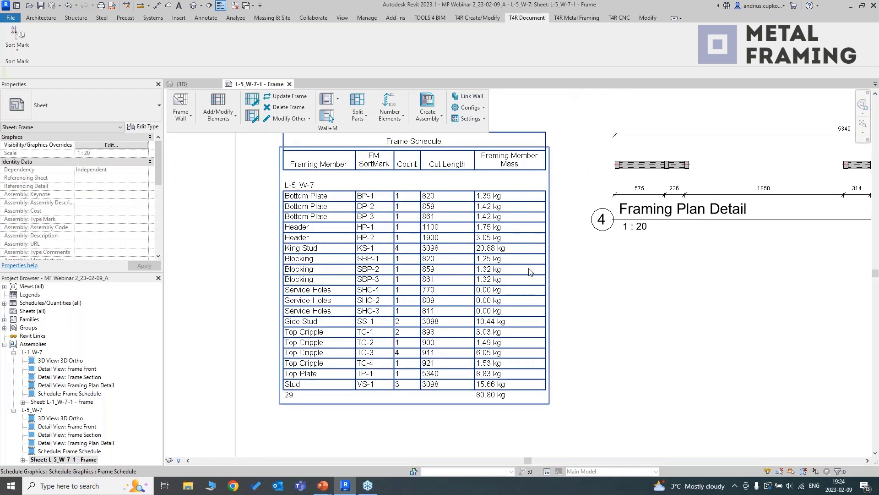
{"action": "middle_click_drag", "start_coordinate": [581, 321], "coordinate": [570, 343]}
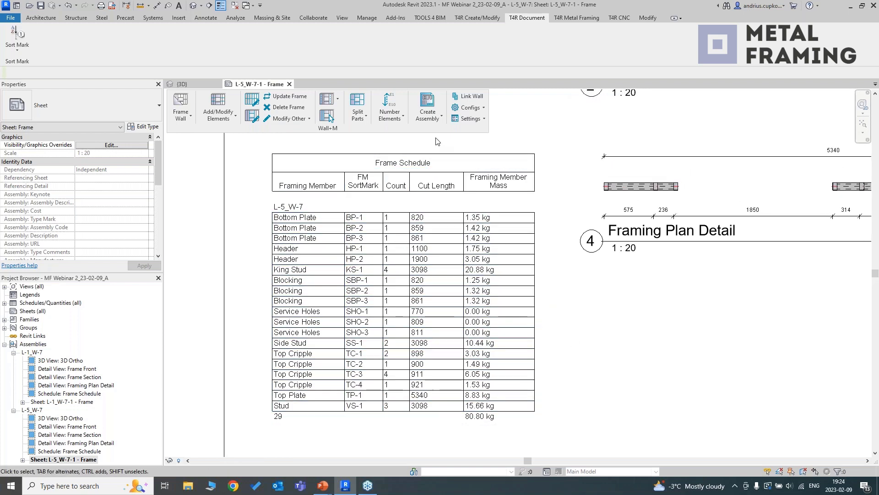
{"action": "scroll", "coordinate": [583, 330], "scroll_direction": "down", "scroll_amount": 3}
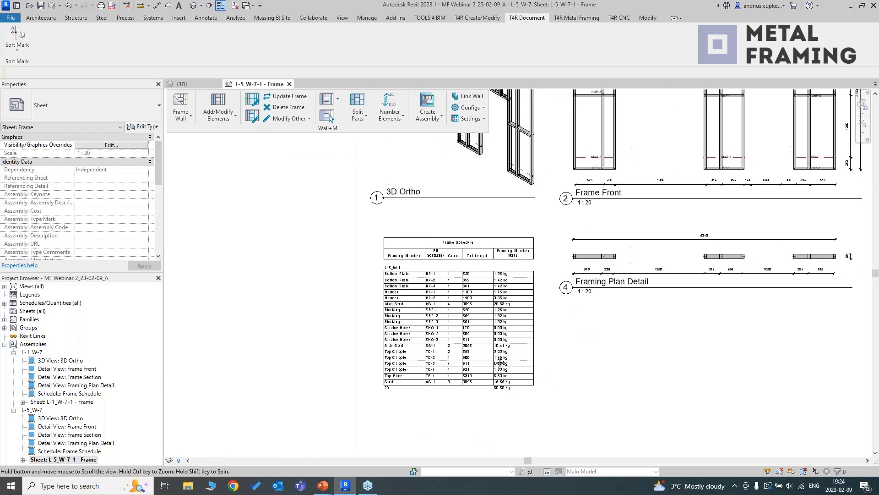
{"action": "scroll", "coordinate": [590, 136], "scroll_direction": "up", "scroll_amount": 1}
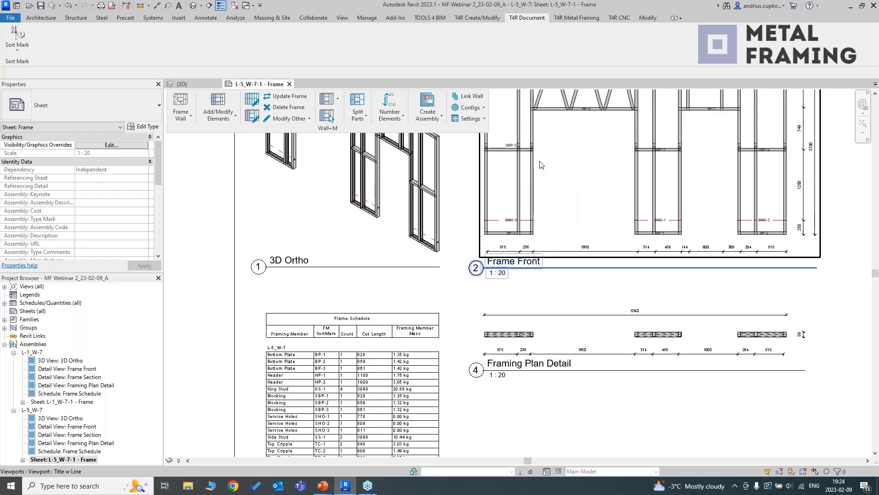
{"action": "scroll", "coordinate": [547, 176], "scroll_direction": "down", "scroll_amount": 1}
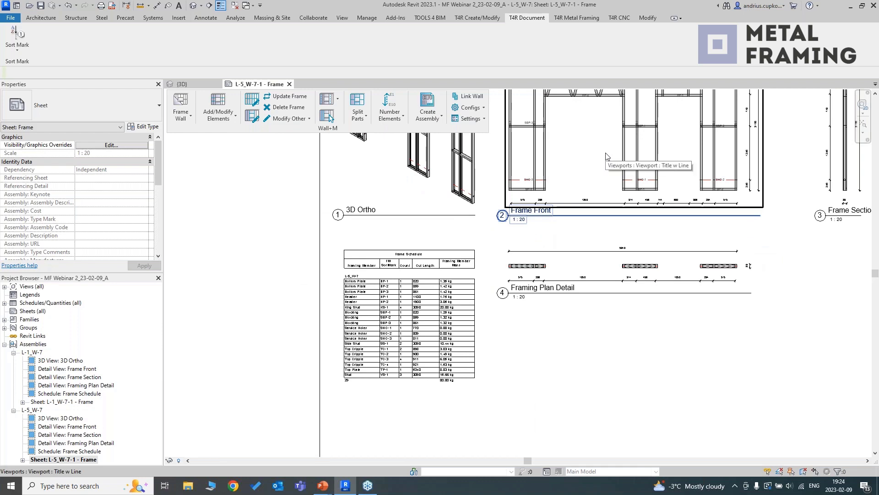
{"action": "scroll", "coordinate": [371, 309], "scroll_direction": "up", "scroll_amount": 5}
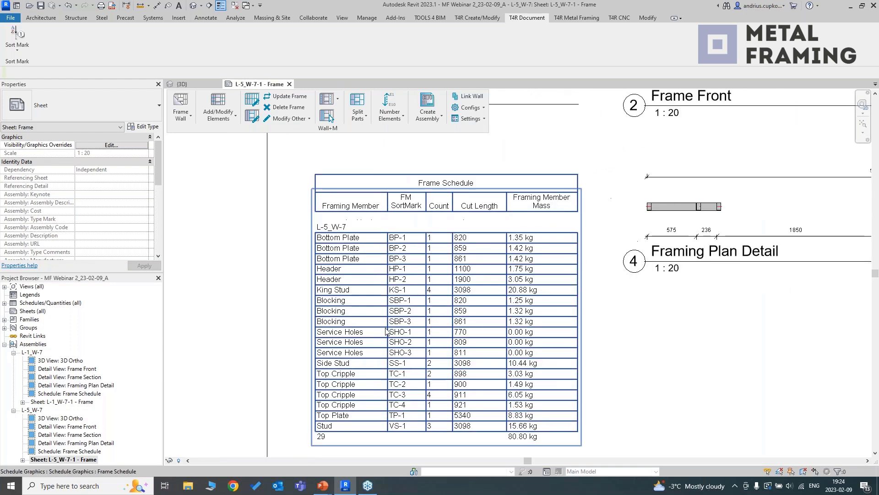
{"action": "scroll", "coordinate": [371, 310], "scroll_direction": "down", "scroll_amount": 1}
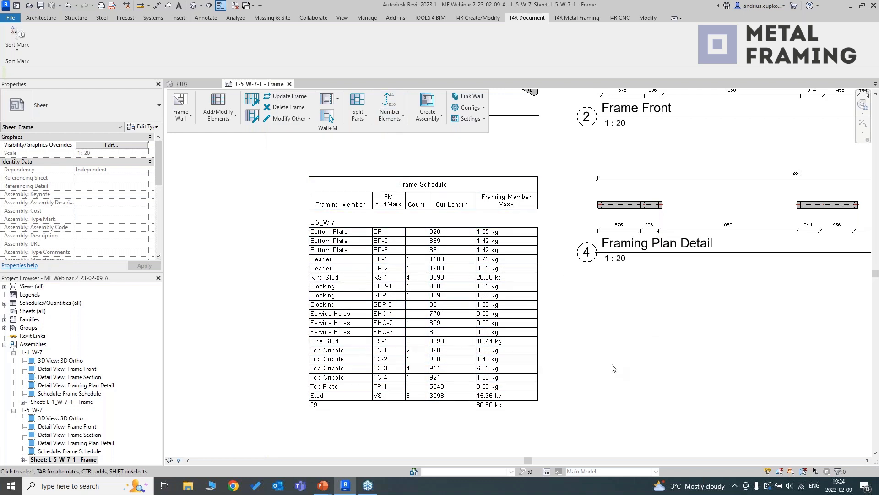
Open the default 3D view and look over the framed walls across the building's storeys
{"action": "scroll", "coordinate": [615, 360], "scroll_direction": "down", "scroll_amount": 5}
{"action": "middle_click_drag", "start_coordinate": [800, 189], "coordinate": [602, 180]}
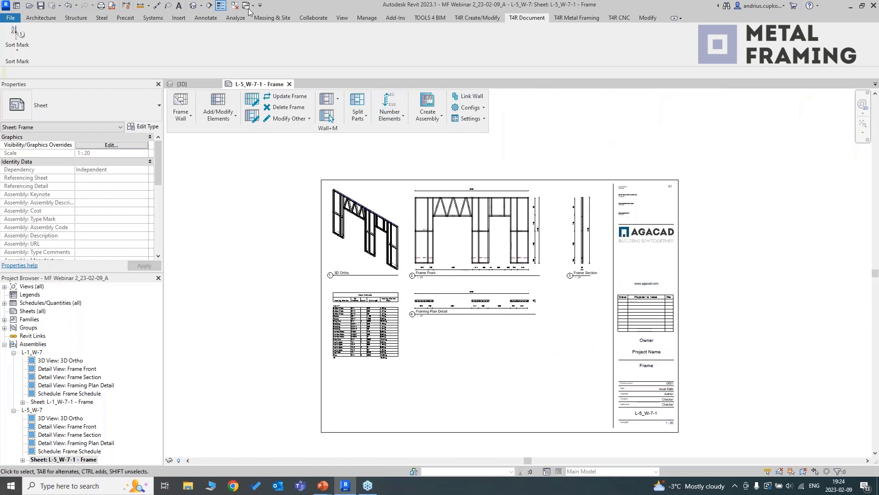
{"action": "left_click", "coordinate": [193, 5]}
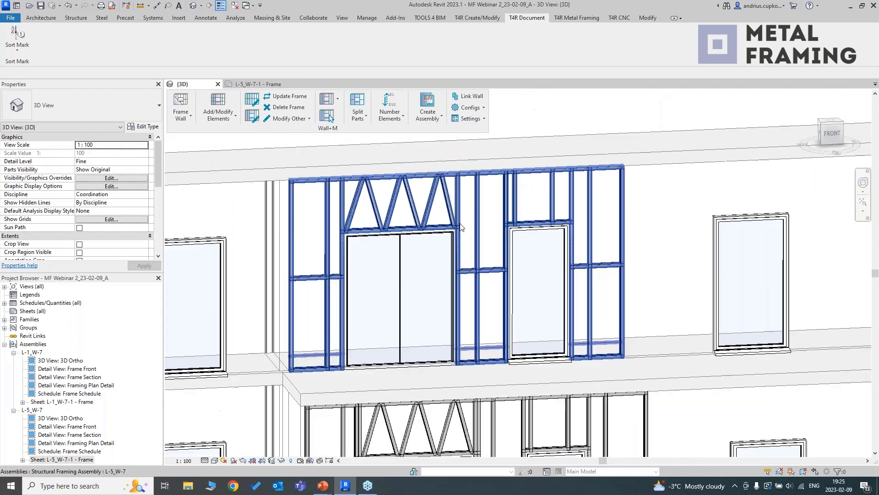
{"action": "scroll", "coordinate": [461, 227], "scroll_direction": "down", "scroll_amount": 8}
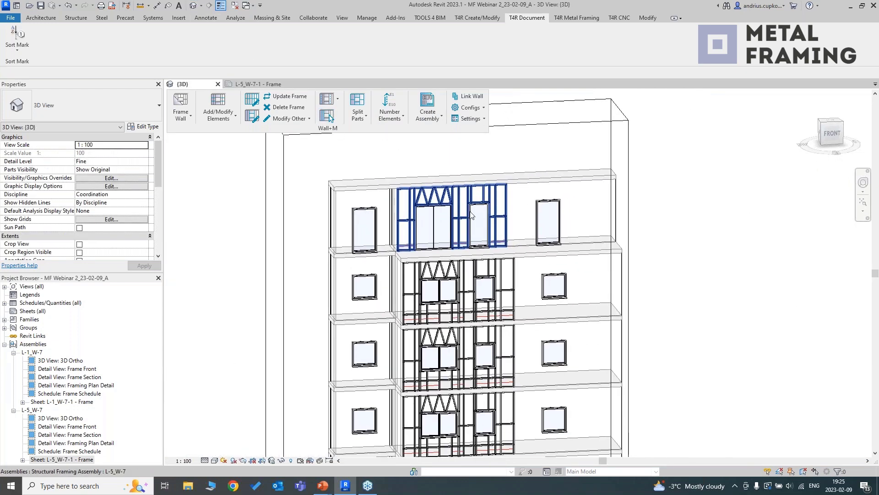
{"action": "middle_click_drag", "start_coordinate": [702, 298], "coordinate": [684, 247]}
{"action": "scroll", "coordinate": [696, 280], "scroll_direction": "down", "scroll_amount": 1}
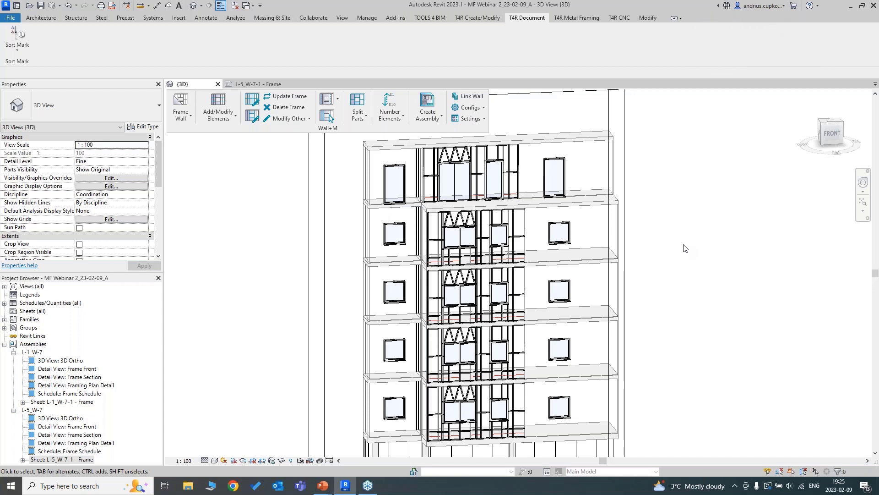
Switch to the PowerPoint slideshow and advance from the Live demo slide to the takeaways slide
{"action": "key", "text": "alt+Tab"}
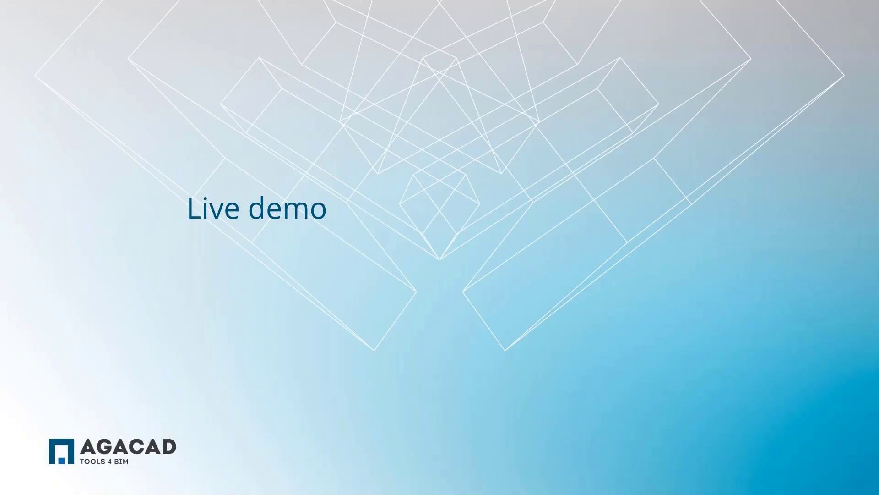
{"action": "key", "text": "Right"}
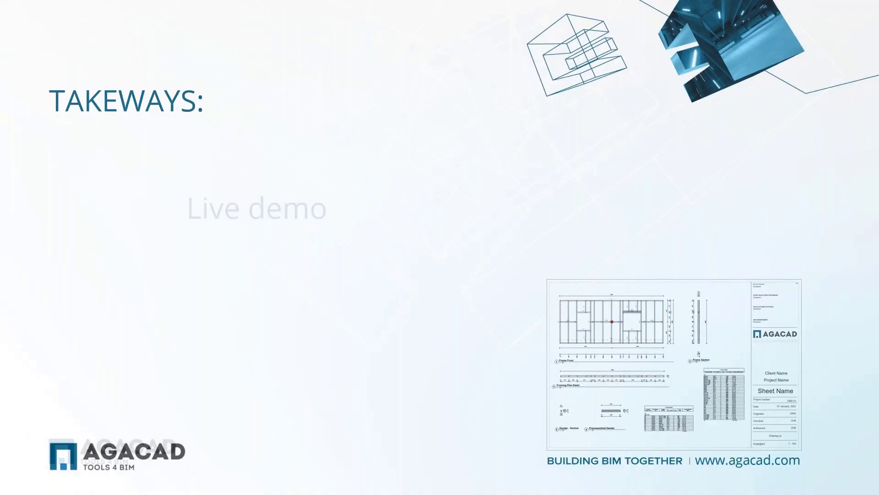